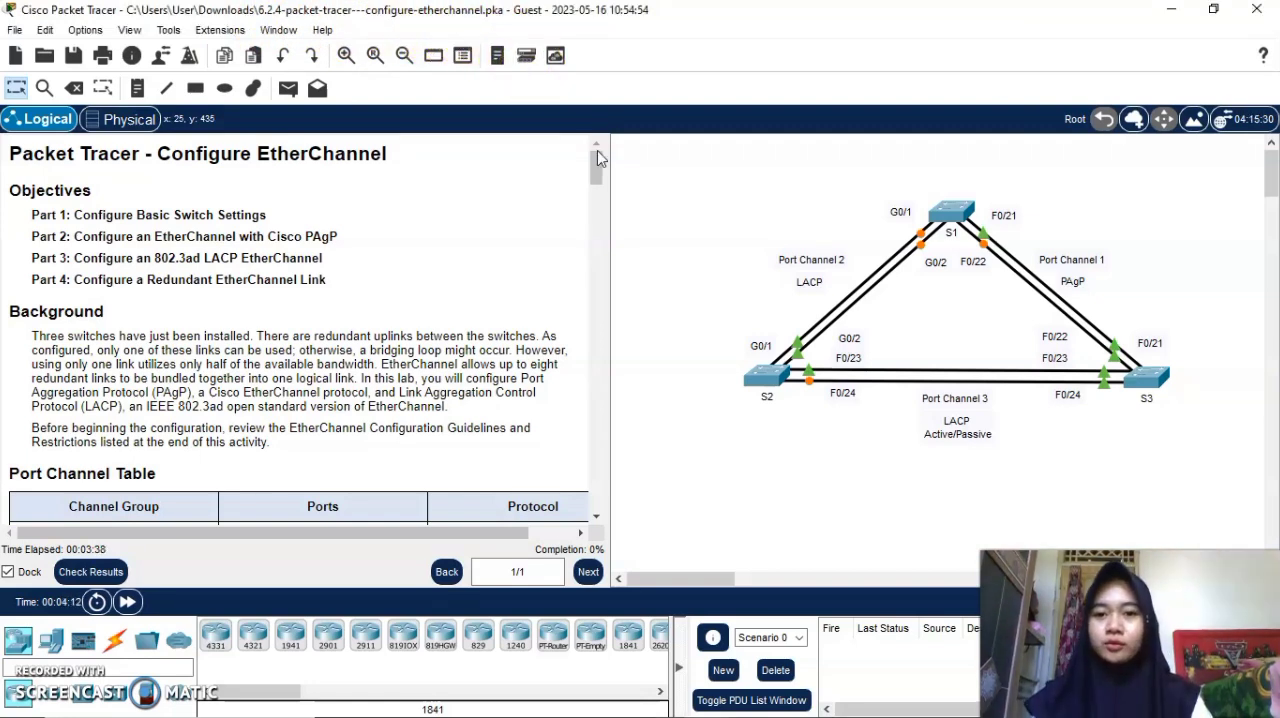
Fill in the user profile with the student's full name and e-mail address, and save it.
mouse_move(597, 150)
left_mouse_down()
mouse_move(600, 183)
mouse_move(595, 171)
left_mouse_up()
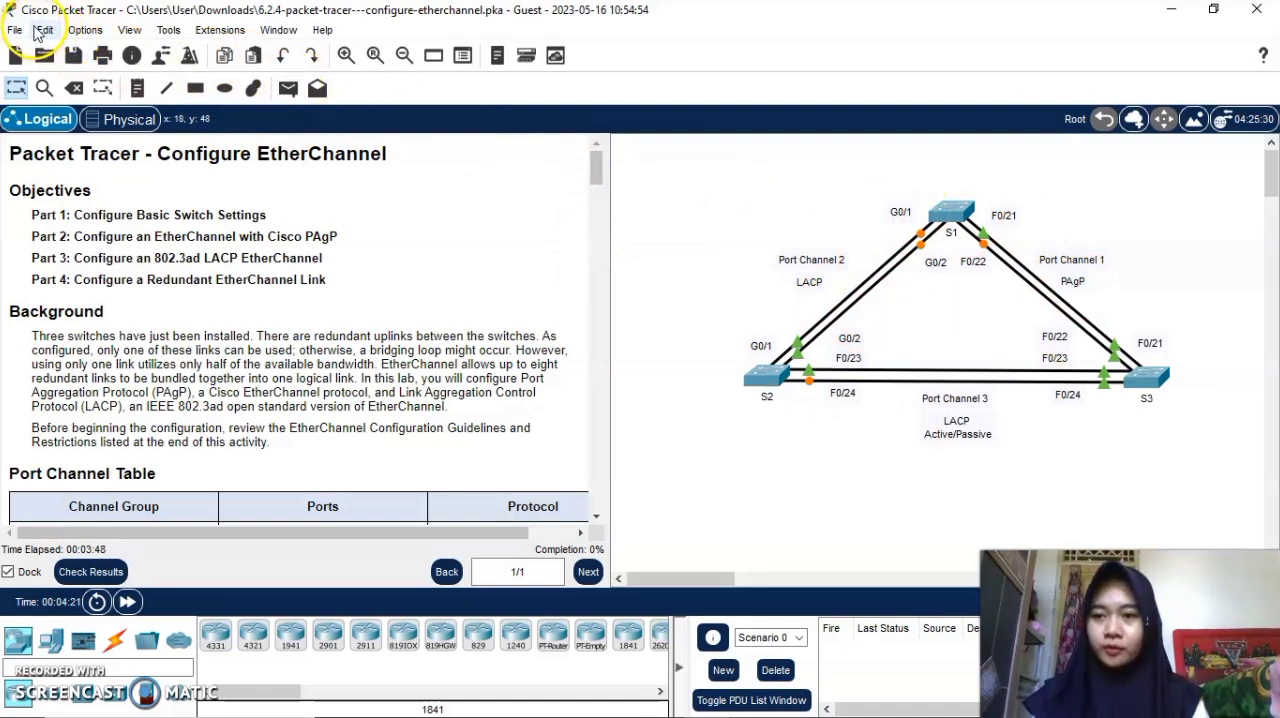
left_click(86, 30)
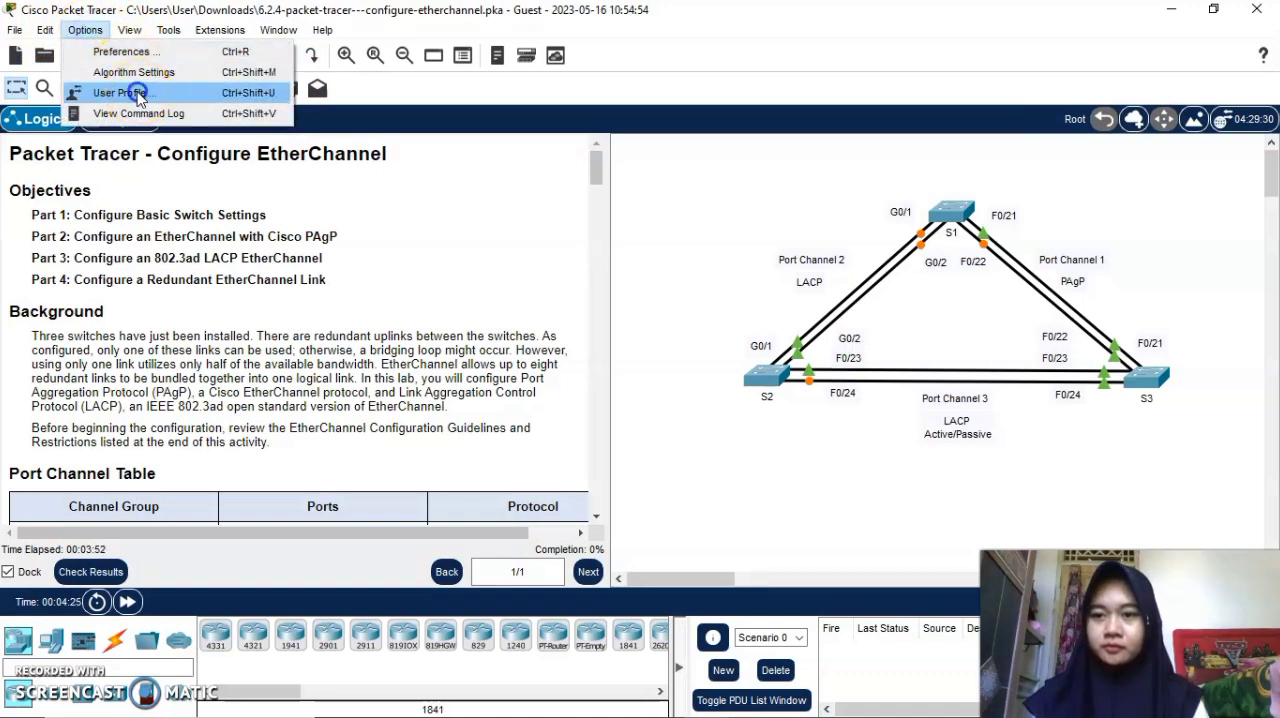
left_click(139, 93)
double_click(581, 234)
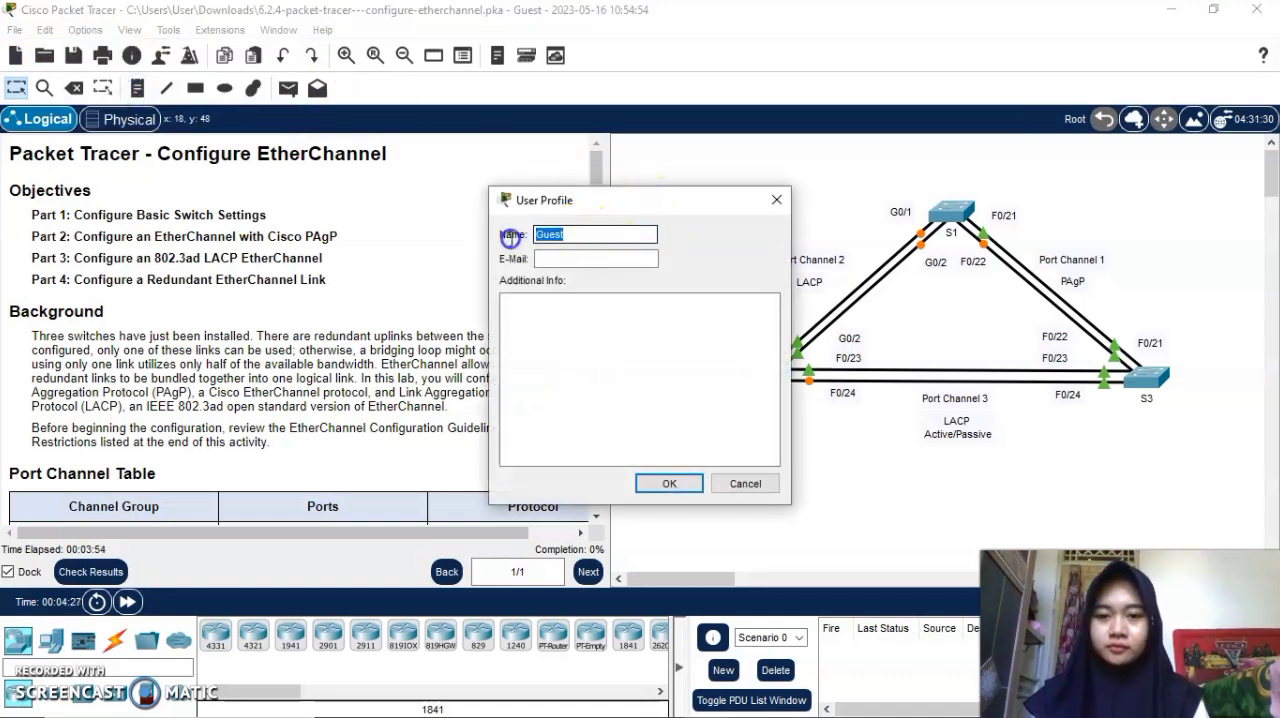
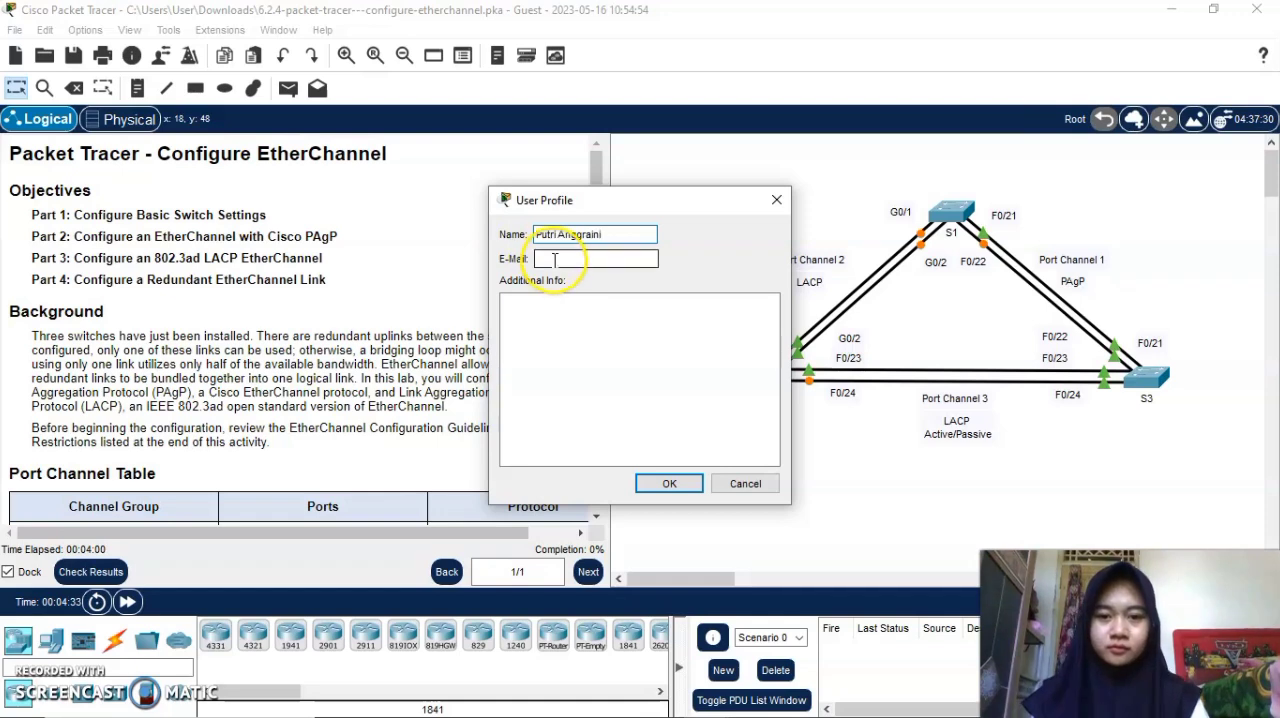
left_click(552, 258)
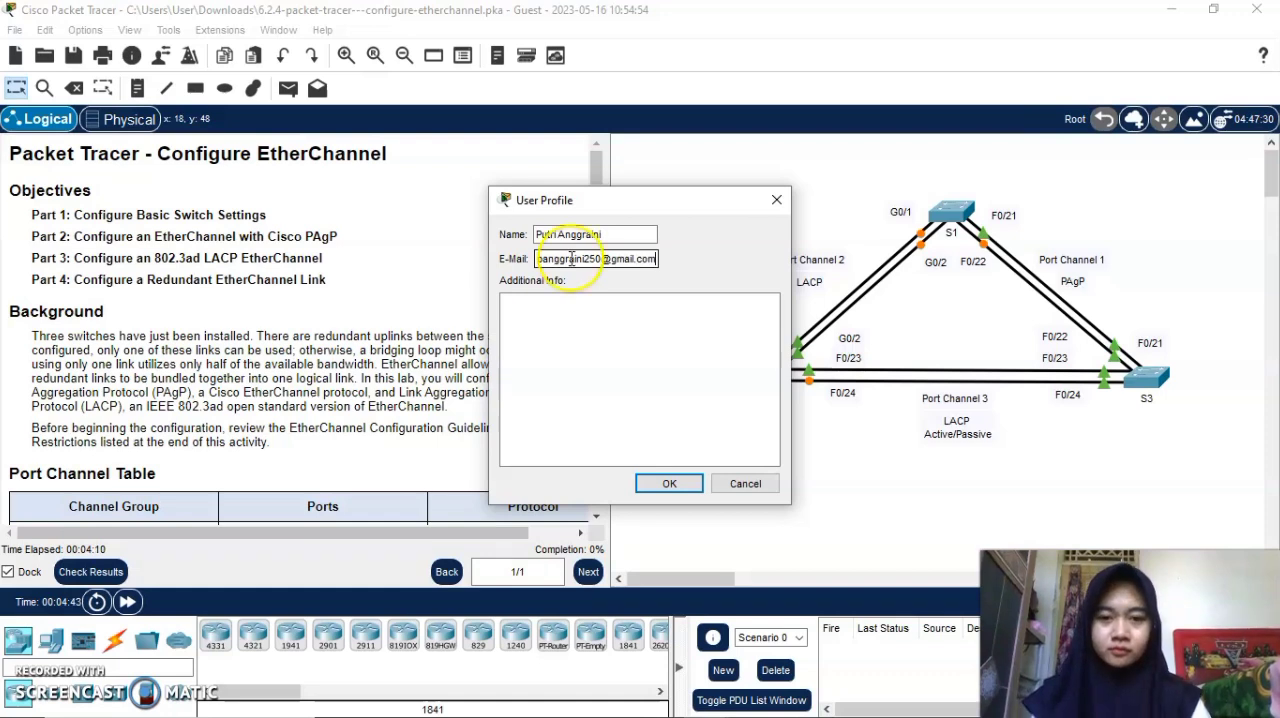
left_click(670, 484)
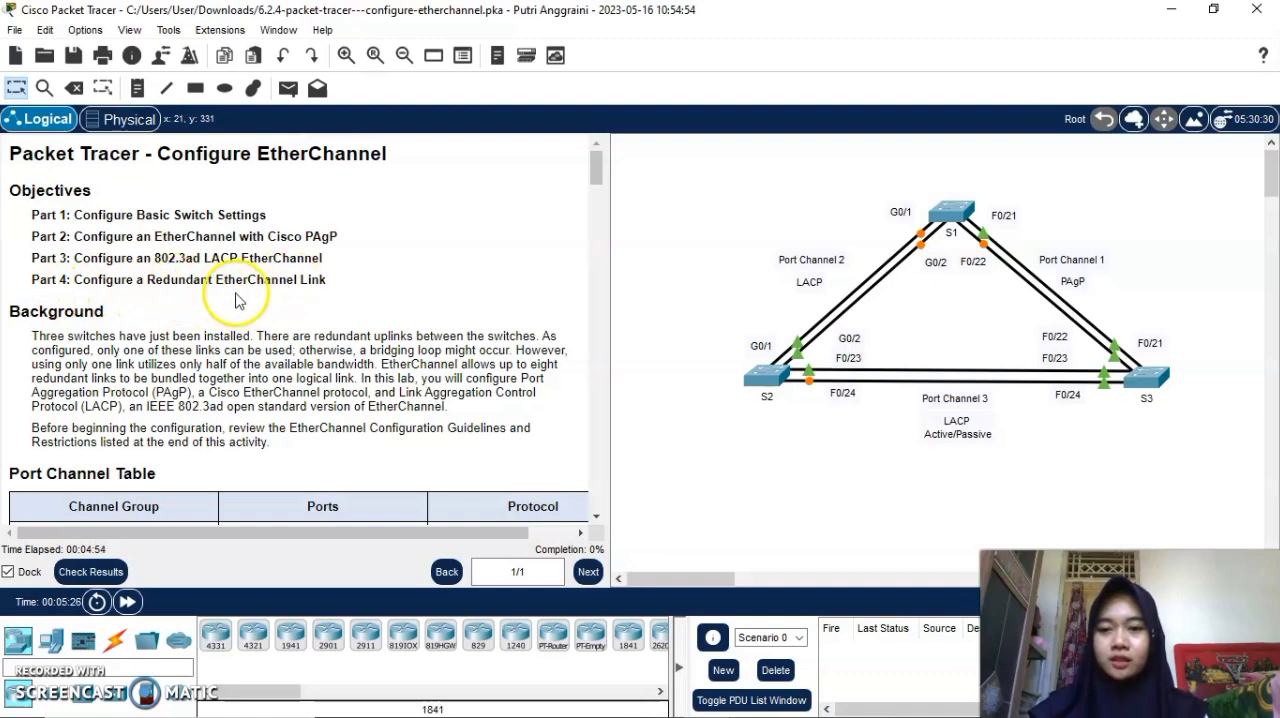
Read through the activity's EtherChannel configuration guidelines and the Part 1 basic switch settings instructions, comparing them with the topology.
scroll(260, 365, "down", 3)
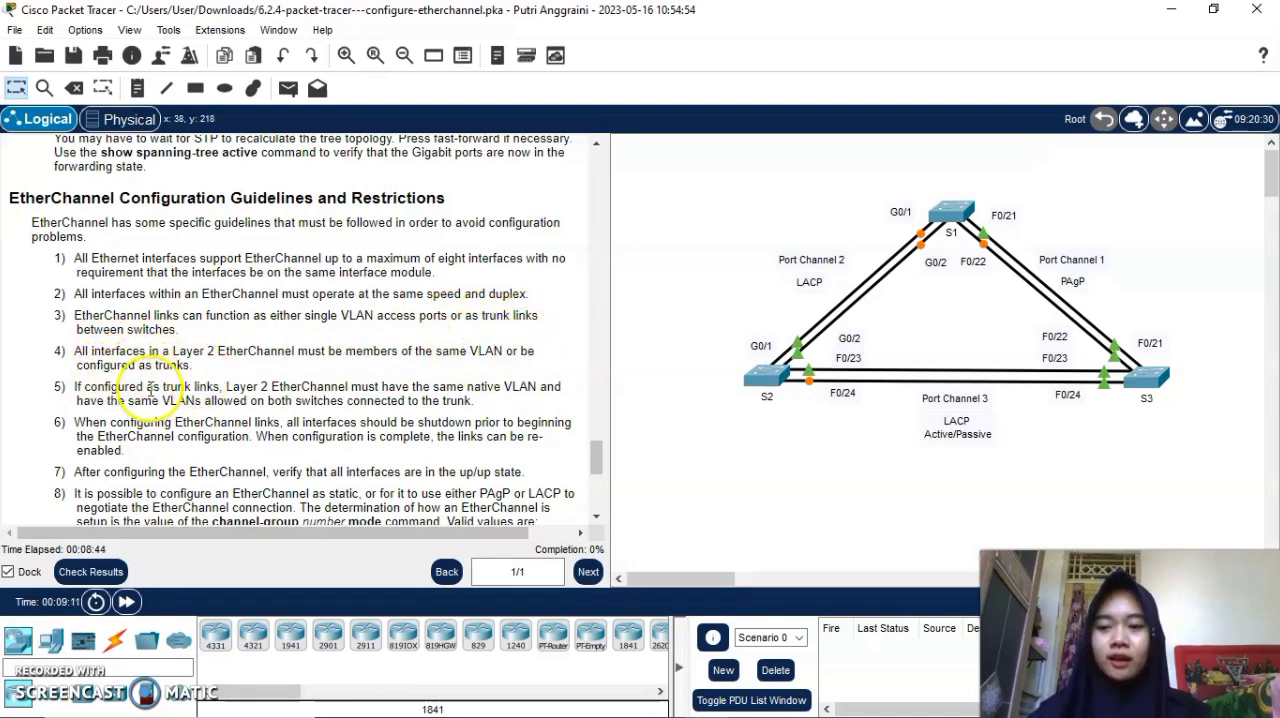
scroll(110, 388, "down", 2)
scroll(110, 388, "down", 1)
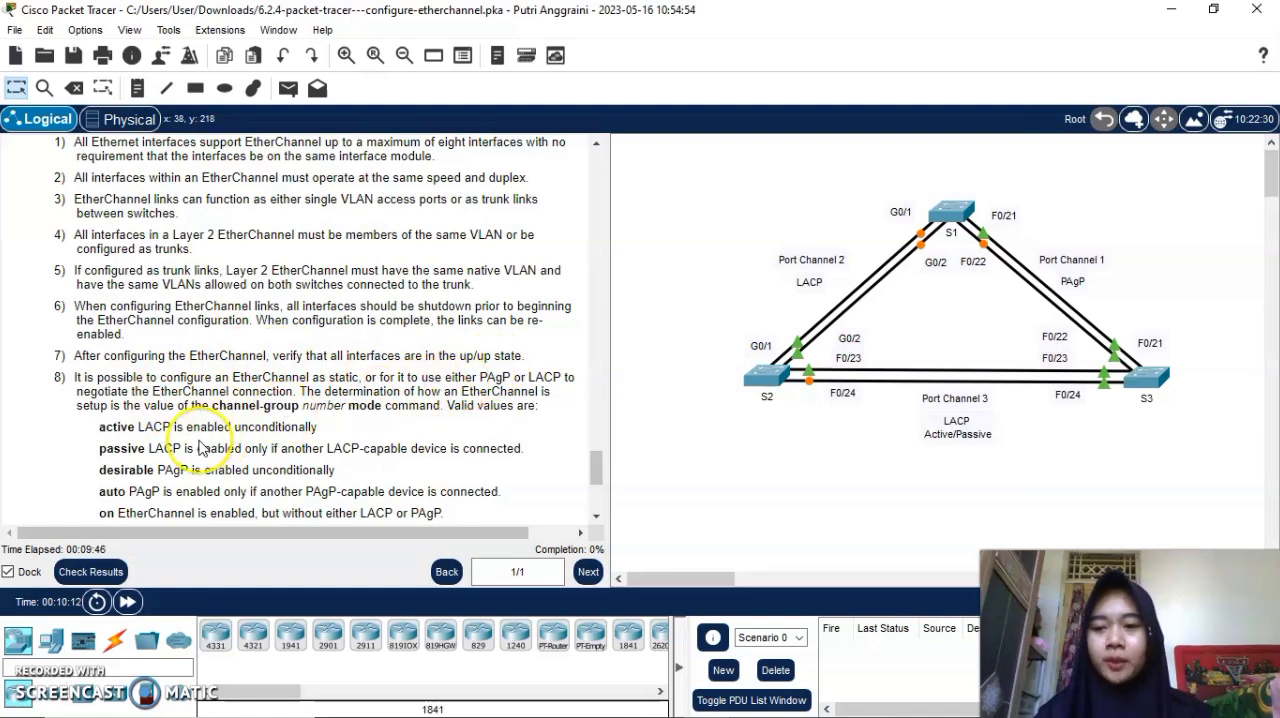
scroll(200, 447, "down", 3)
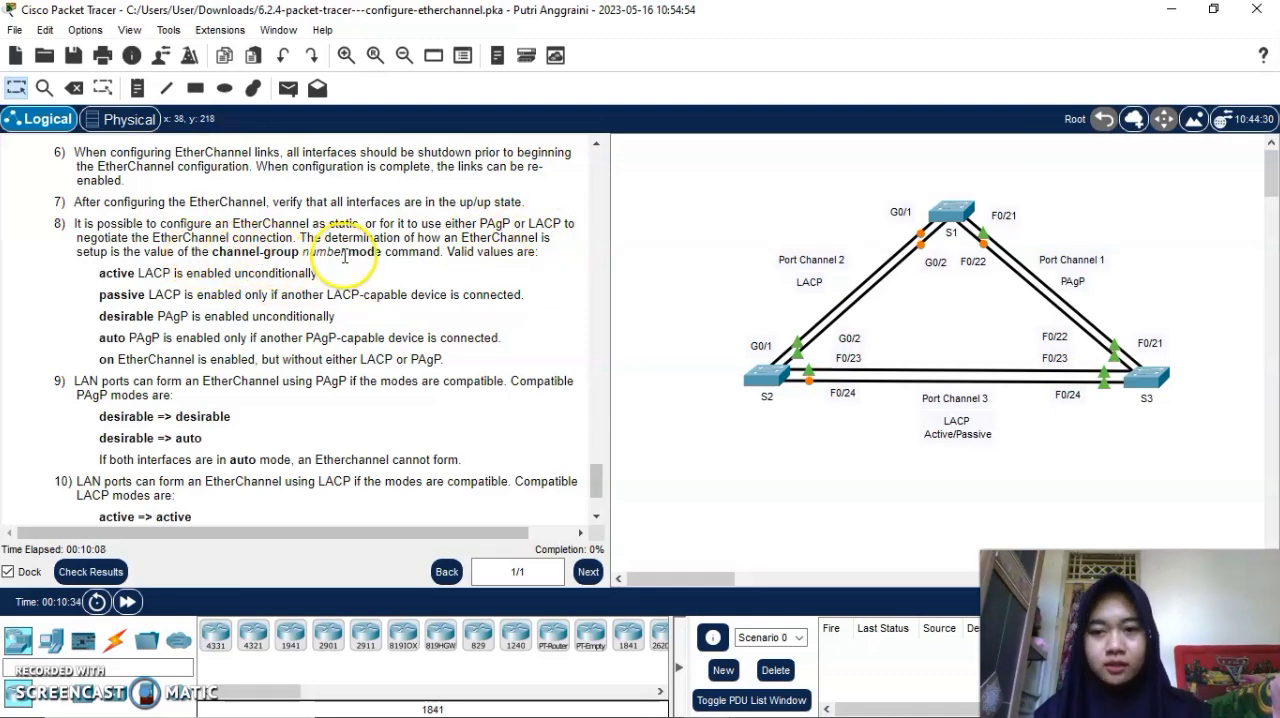
scroll(429, 337, "down", 3)
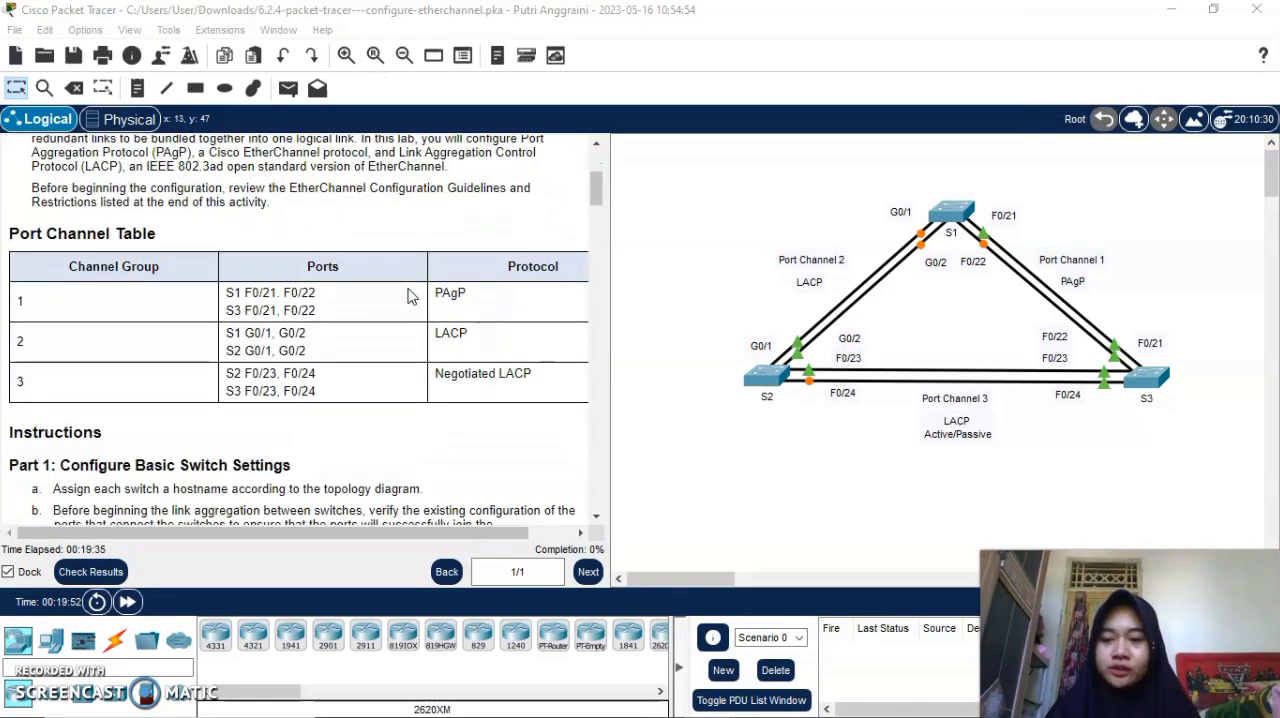
scroll(408, 296, "down", 5)
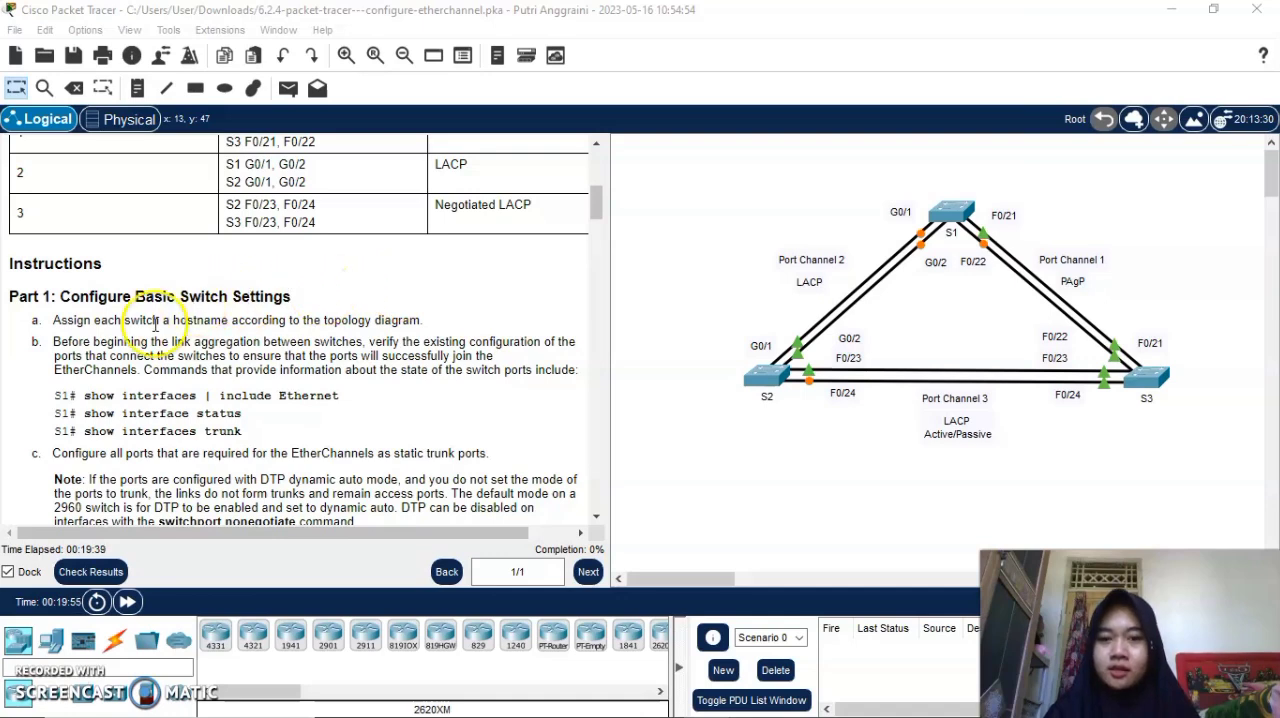
scroll(155, 323, "down", 1)
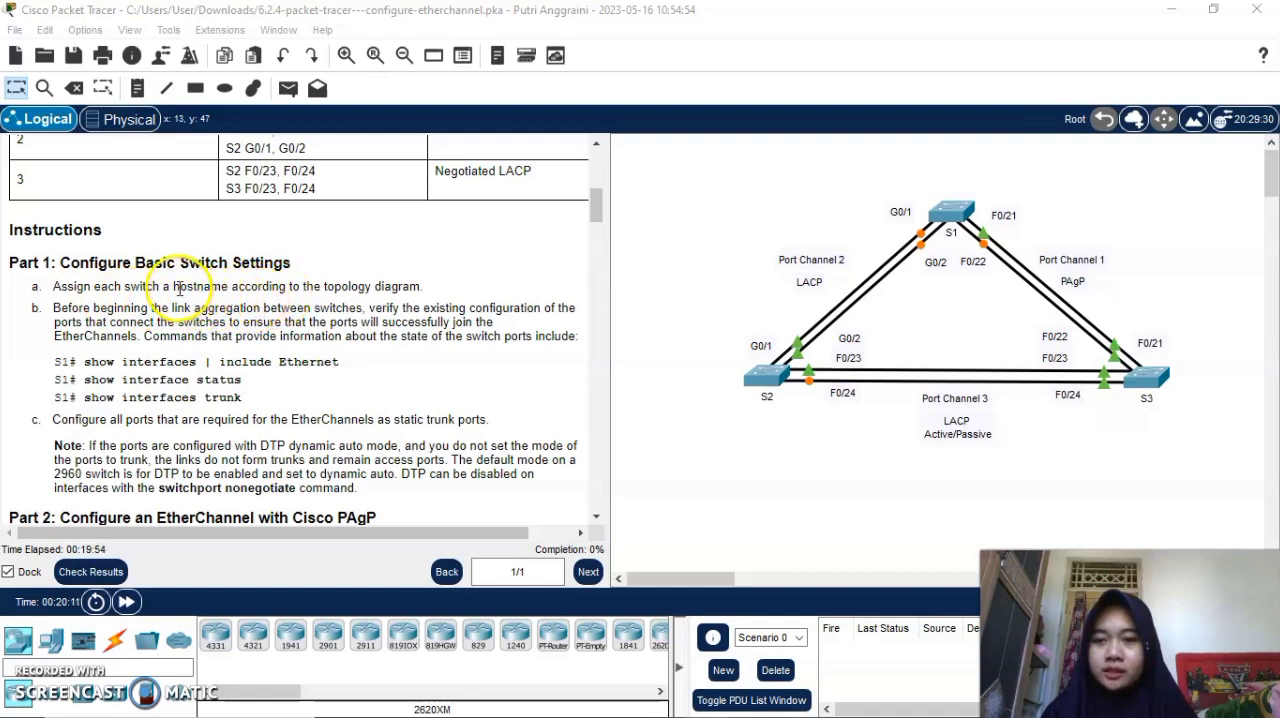
left_click_drag(174, 286, 221, 287)
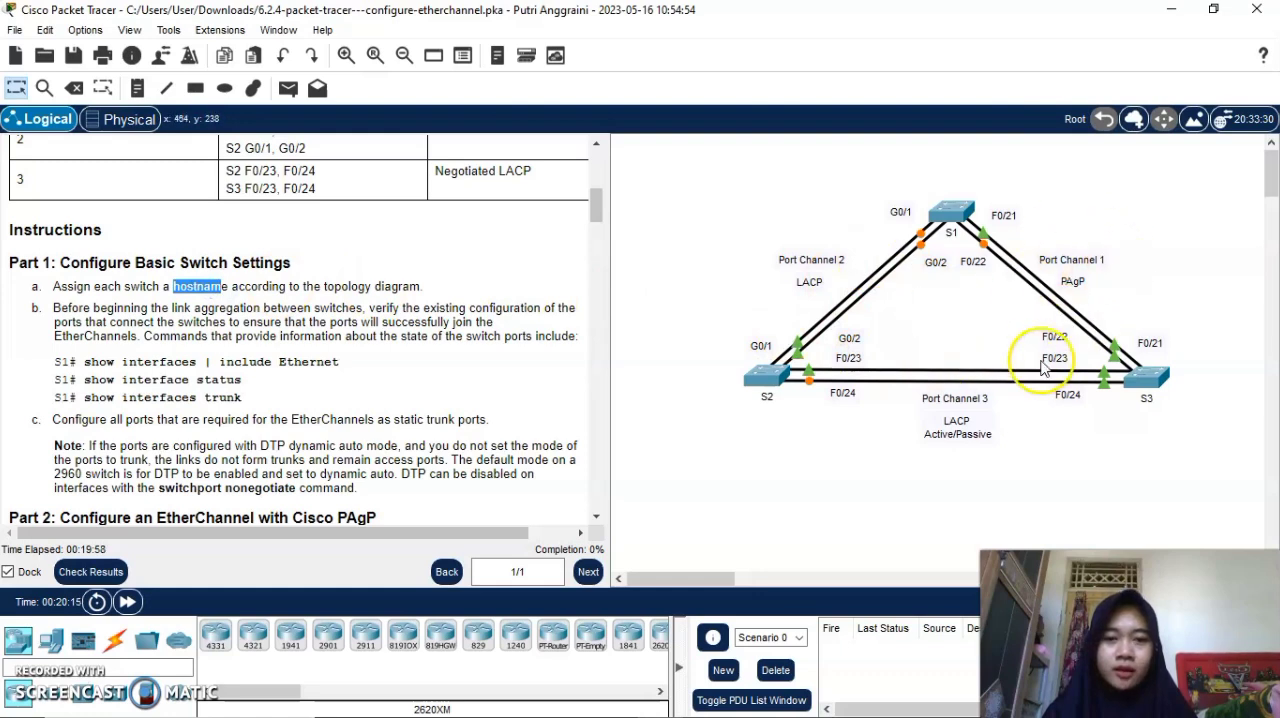
left_click(951, 335)
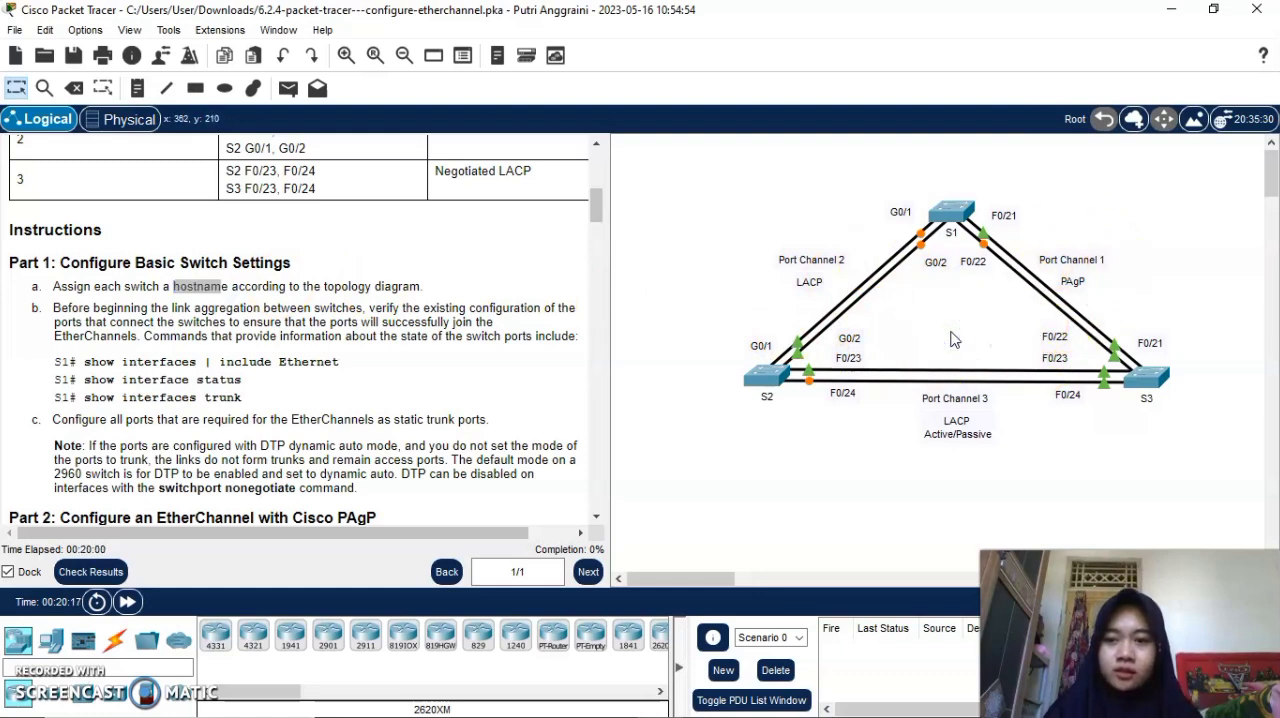
left_click(430, 322)
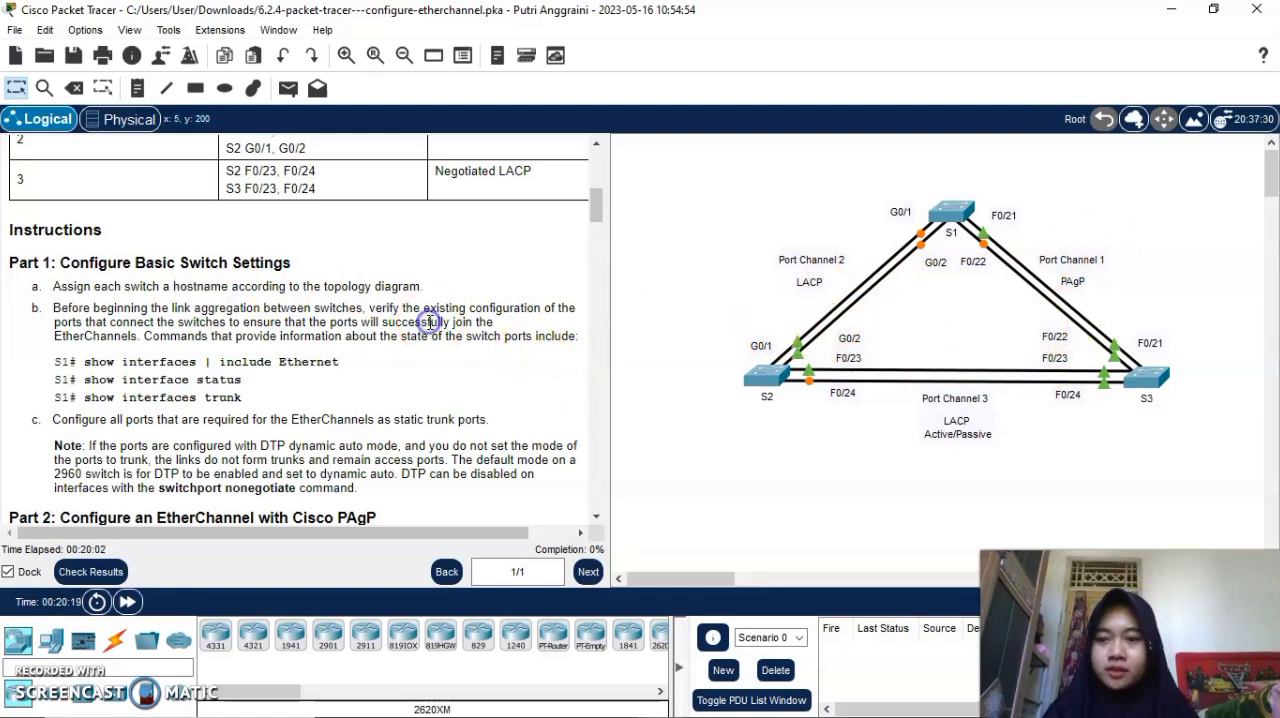
In switch S1's command line, enter privileged and global configuration mode and set the hostname to S1.
left_click(950, 214)
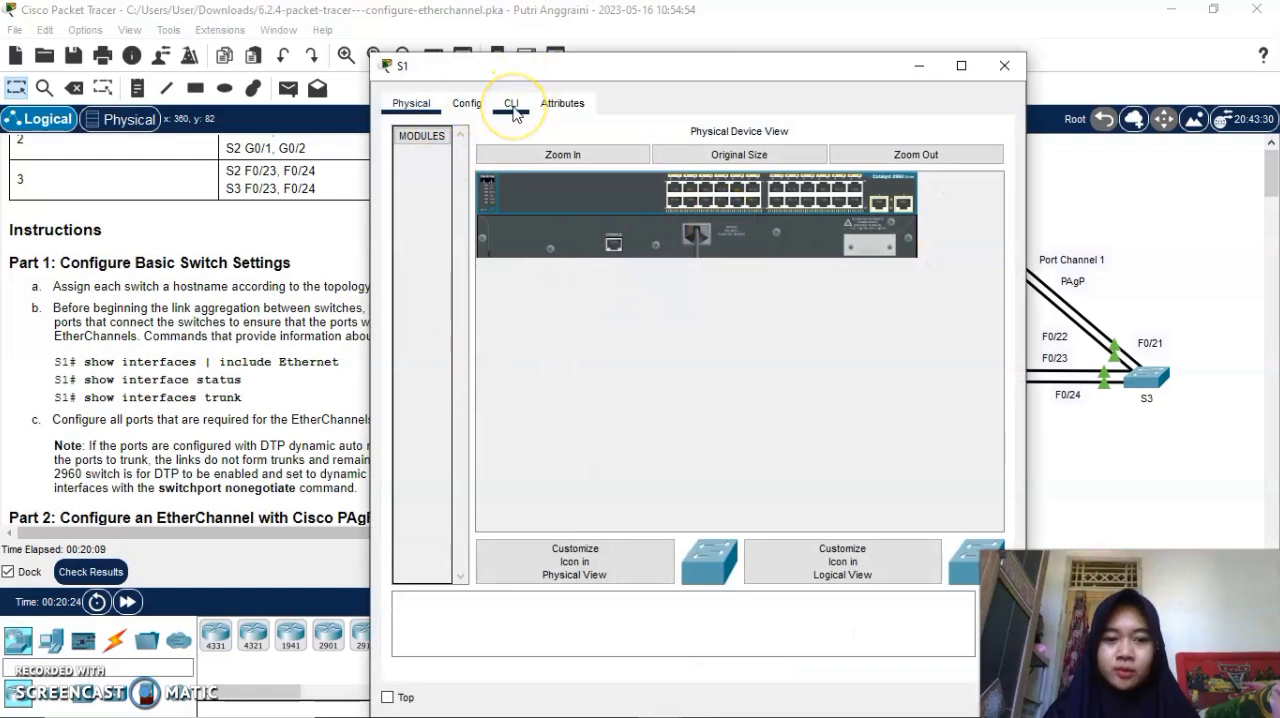
left_click(511, 106)
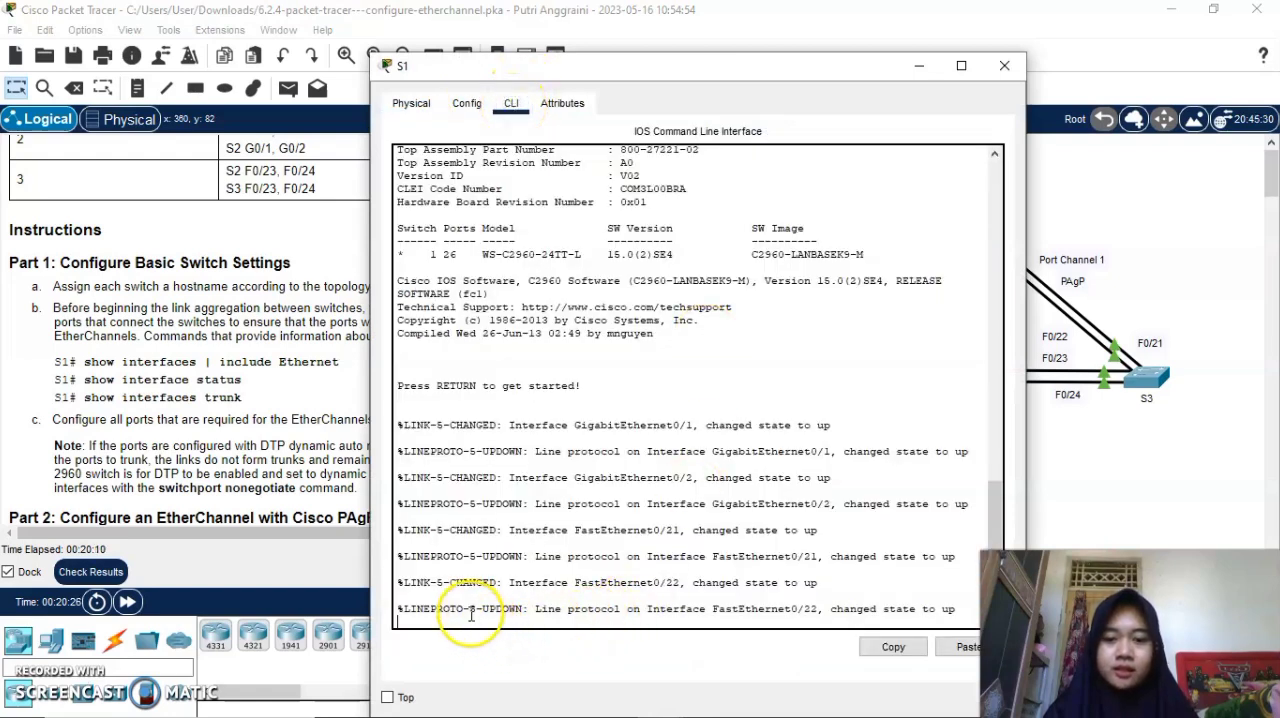
key("Return")
key("Return")
type("e")
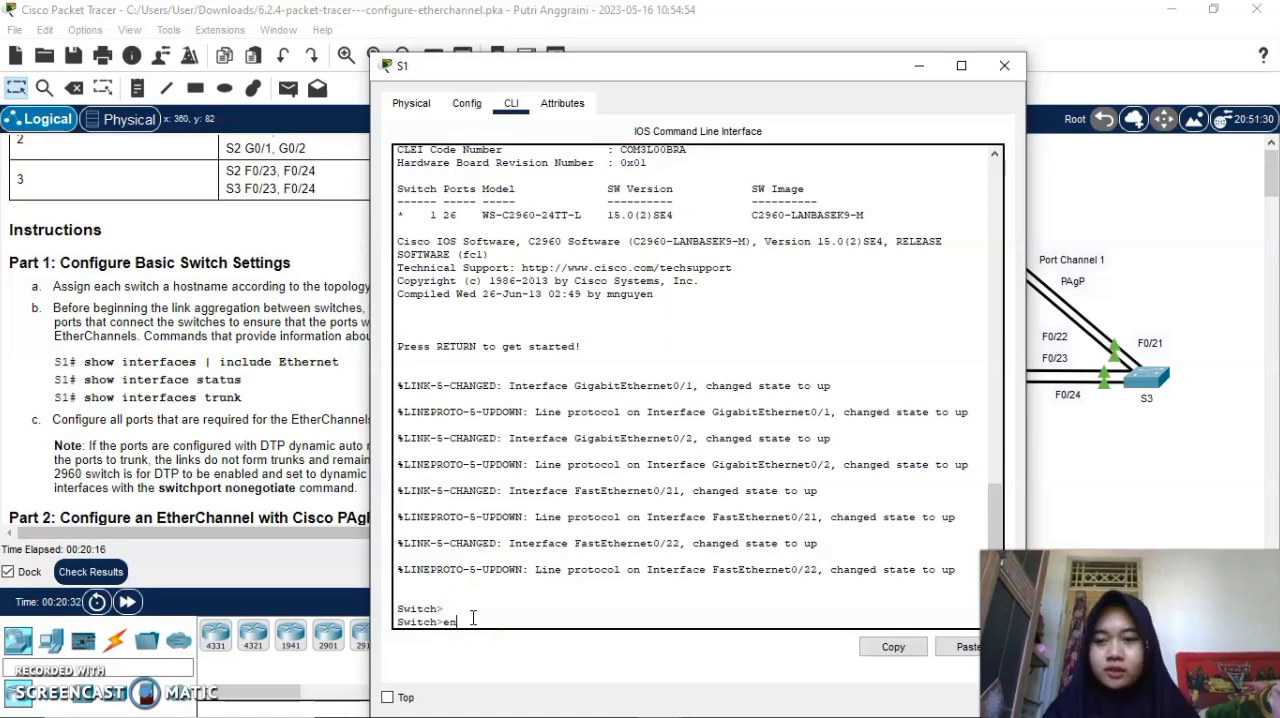
type("n")
key("Return")
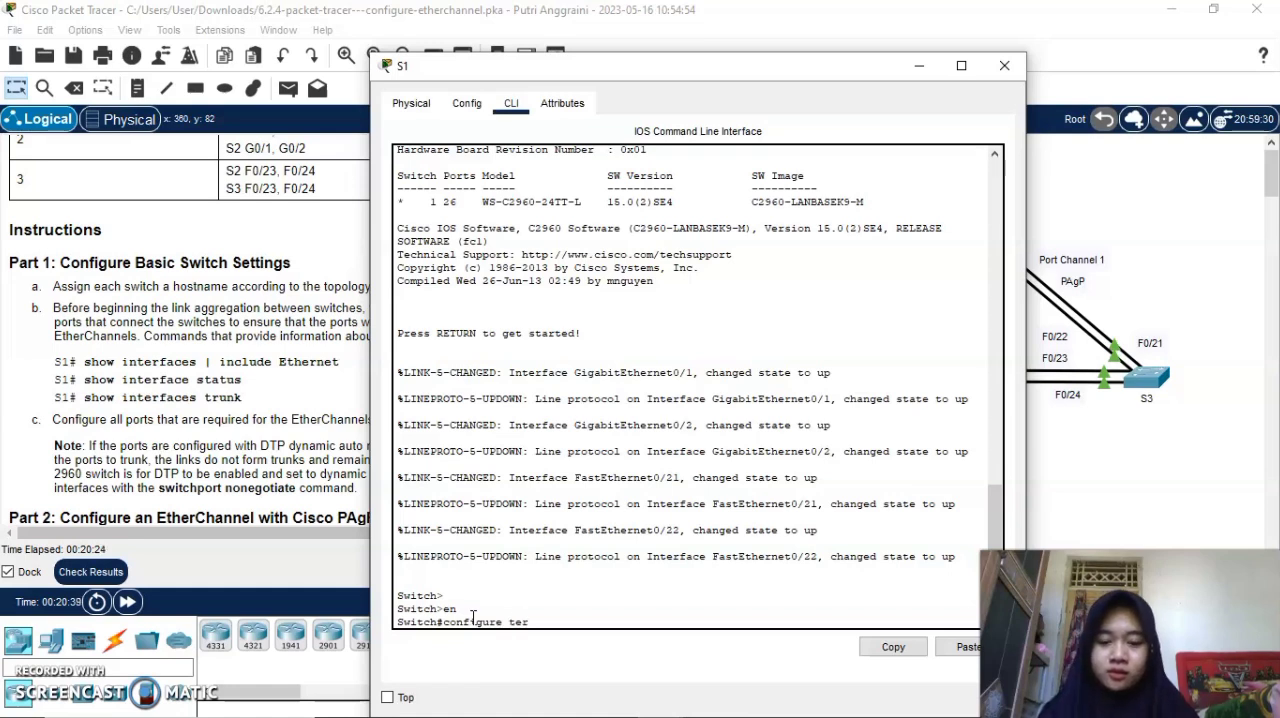
key("Return")
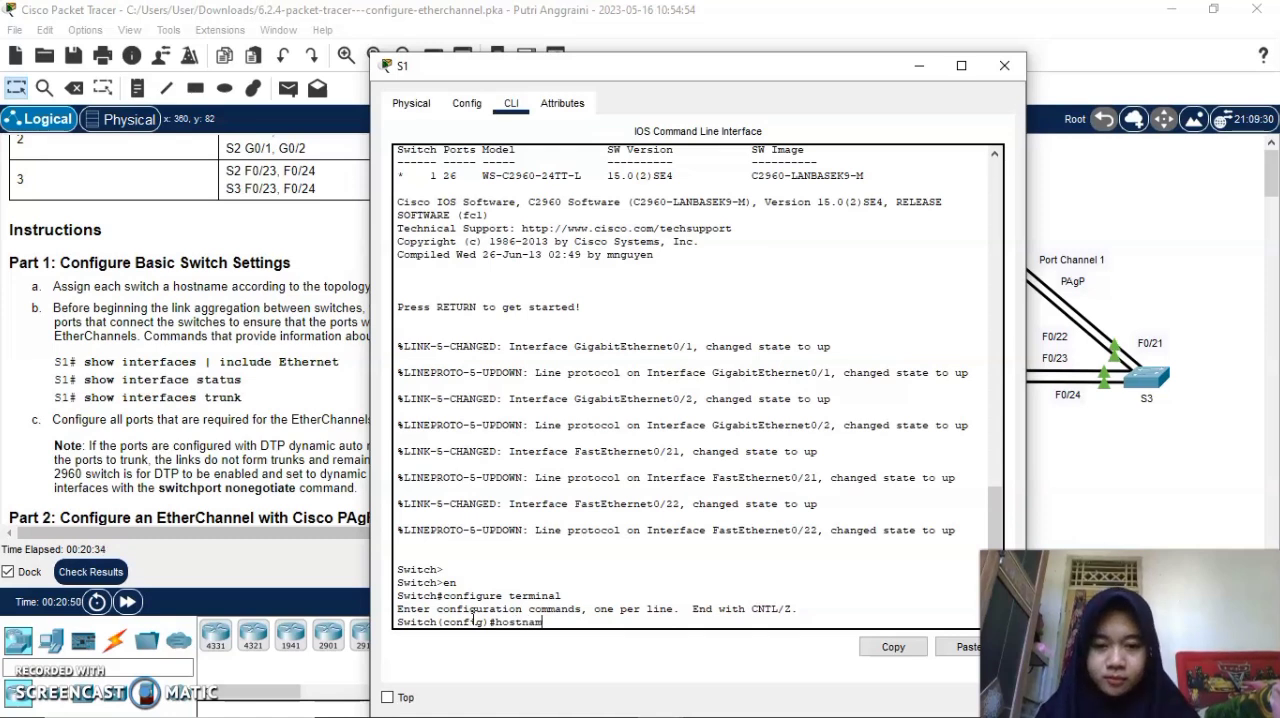
type("S1")
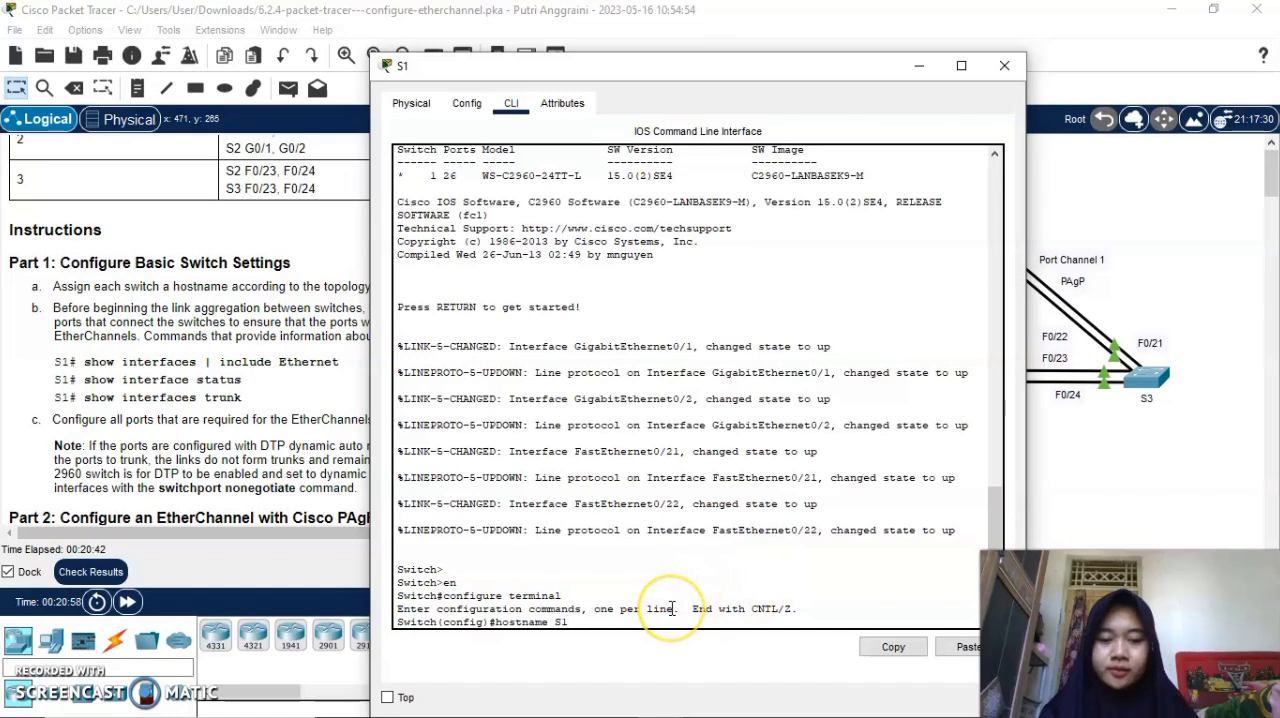
key("Return")
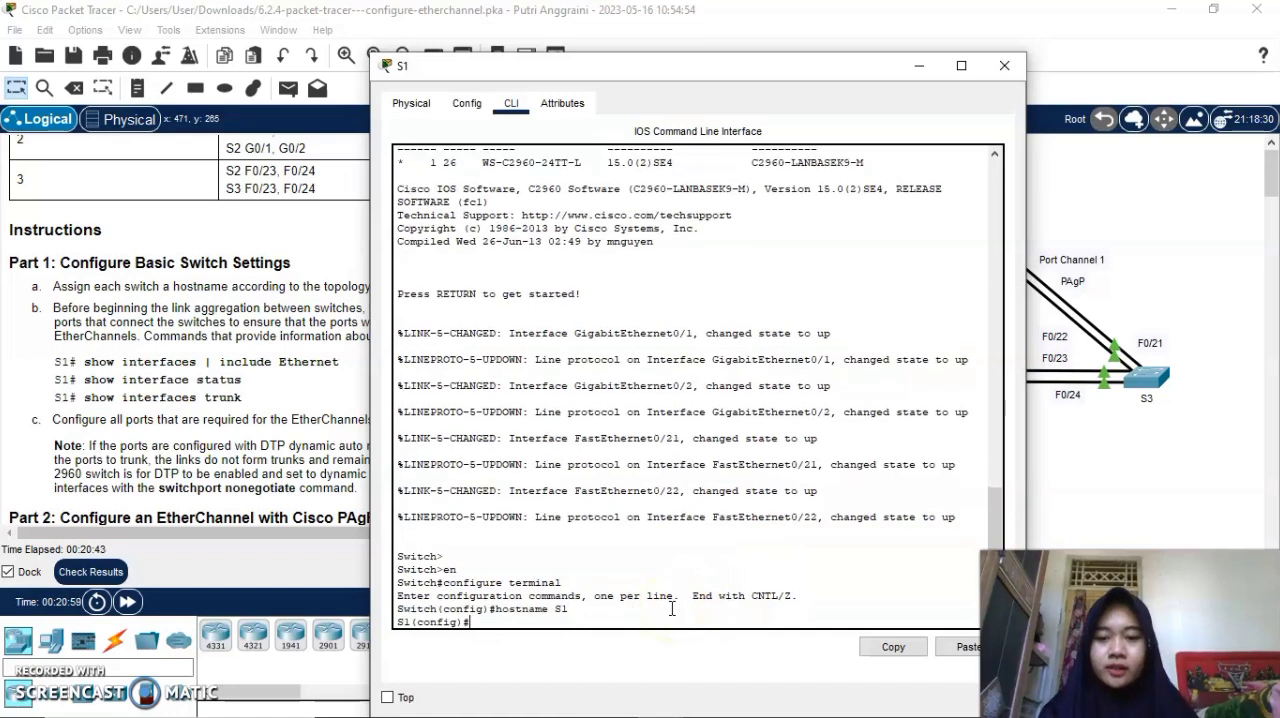
left_click(918, 72)
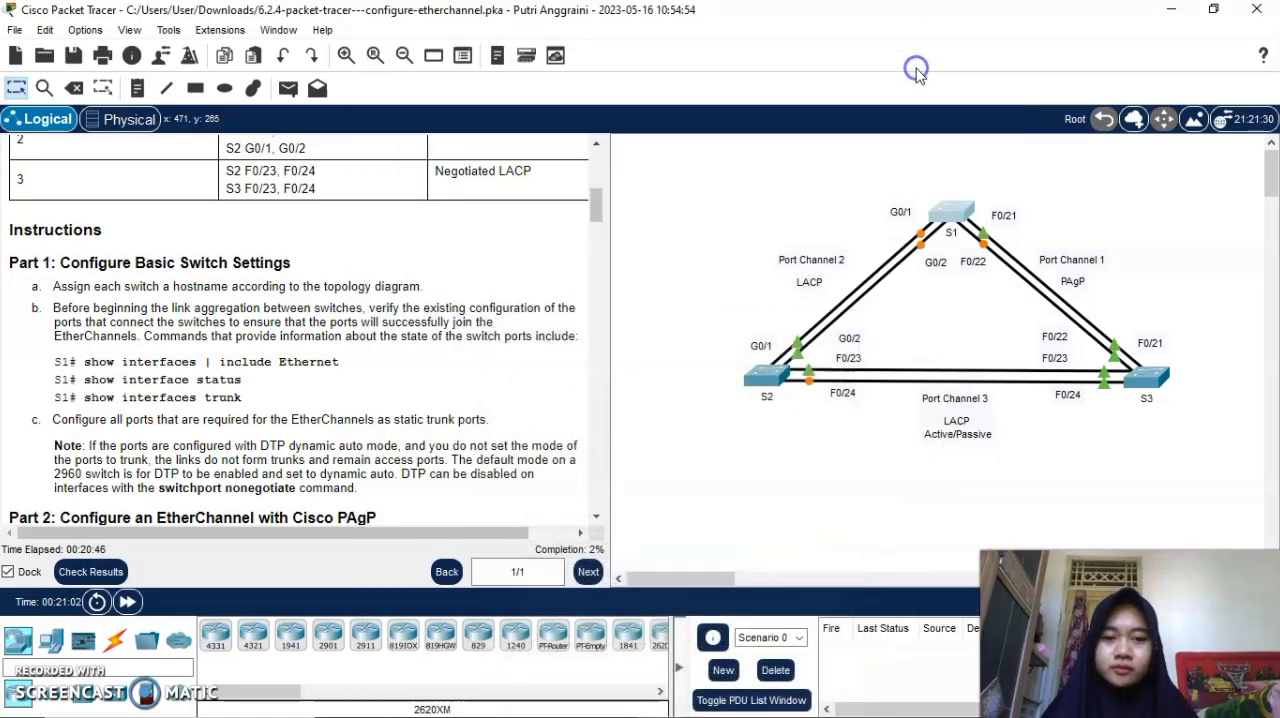
In switch S2's command line, enter privileged and global configuration mode and set the hostname to S2.
left_click(764, 380)
left_click(510, 105)
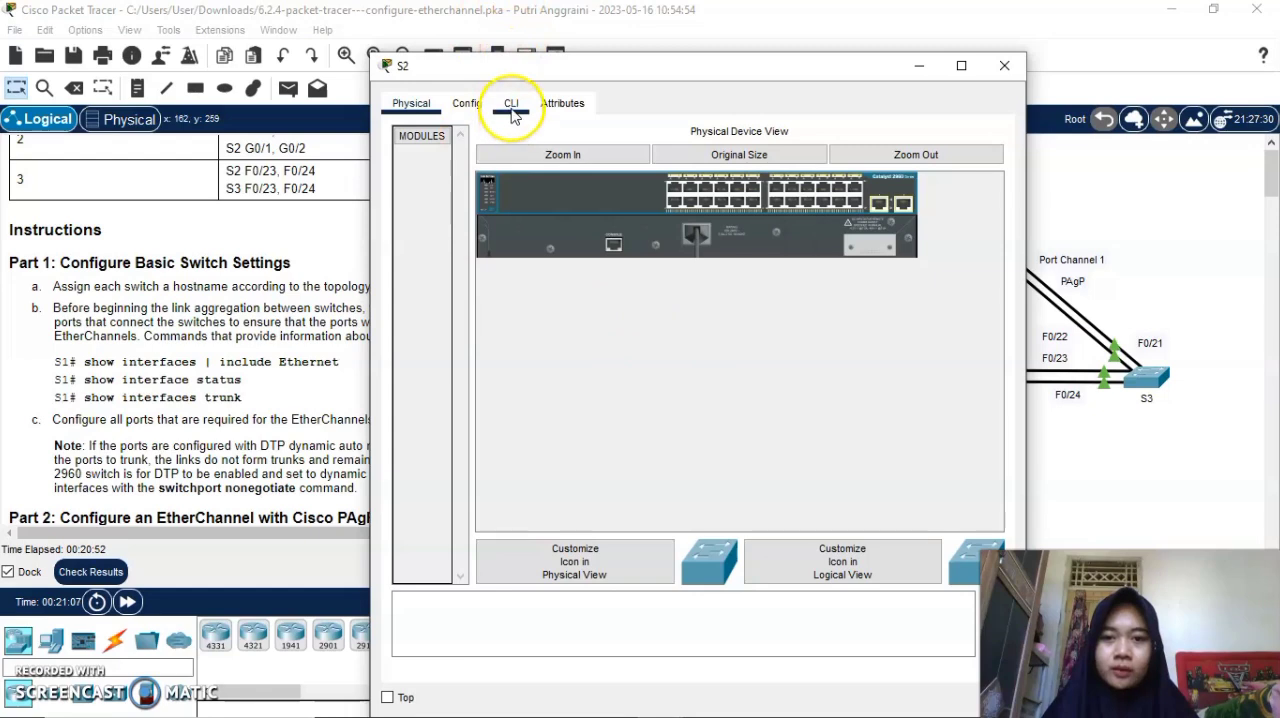
key("Return")
key("Return")
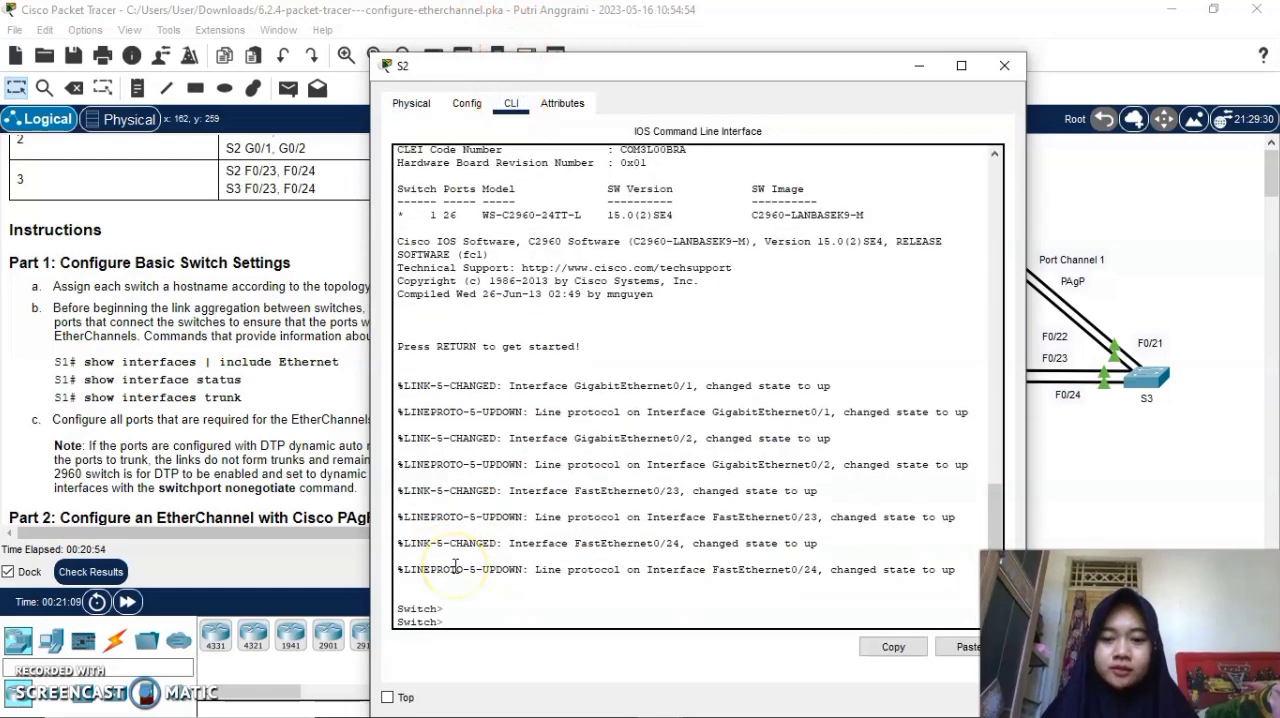
type("en")
key("Return")
type("conf t")
key("Return")
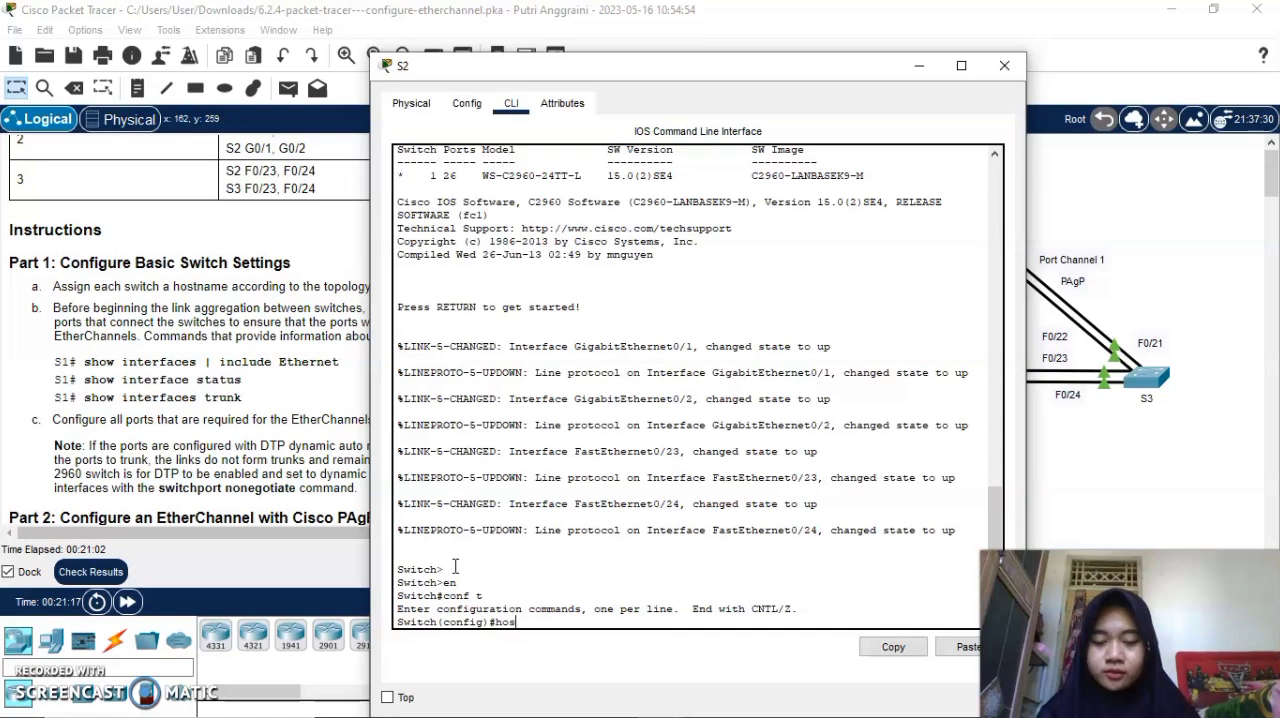
type("hostname s")
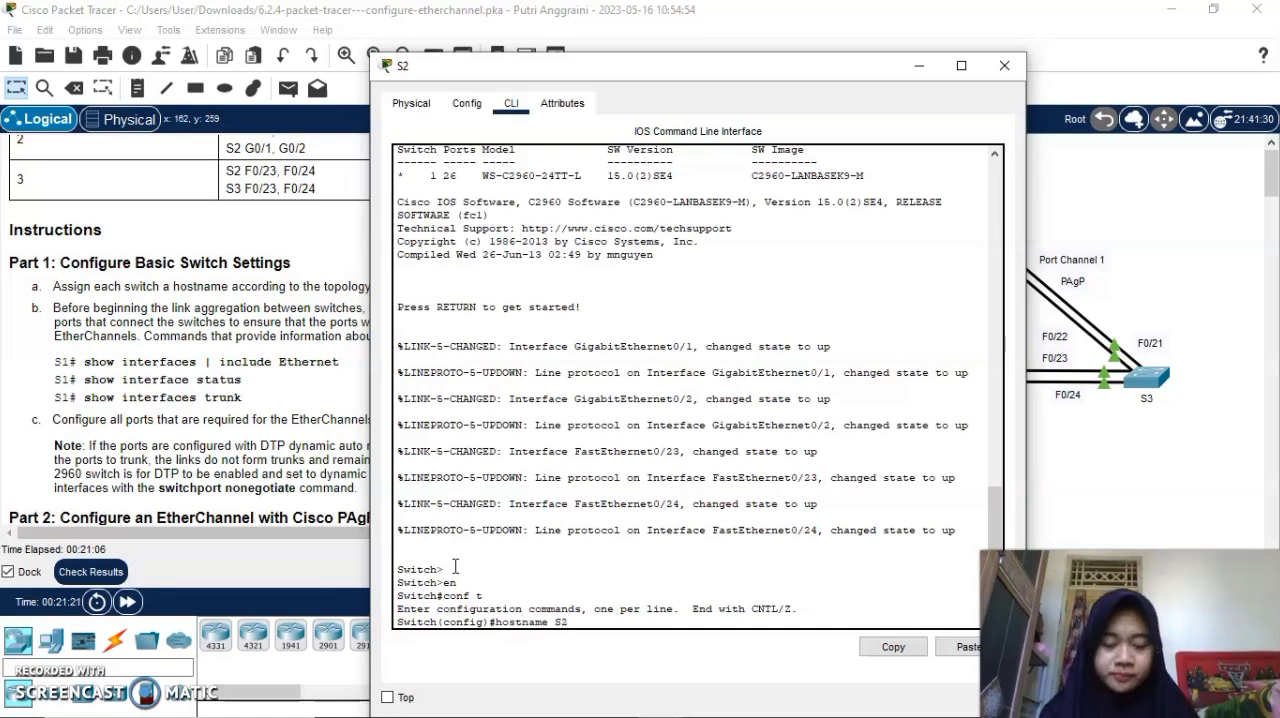
key("Return")
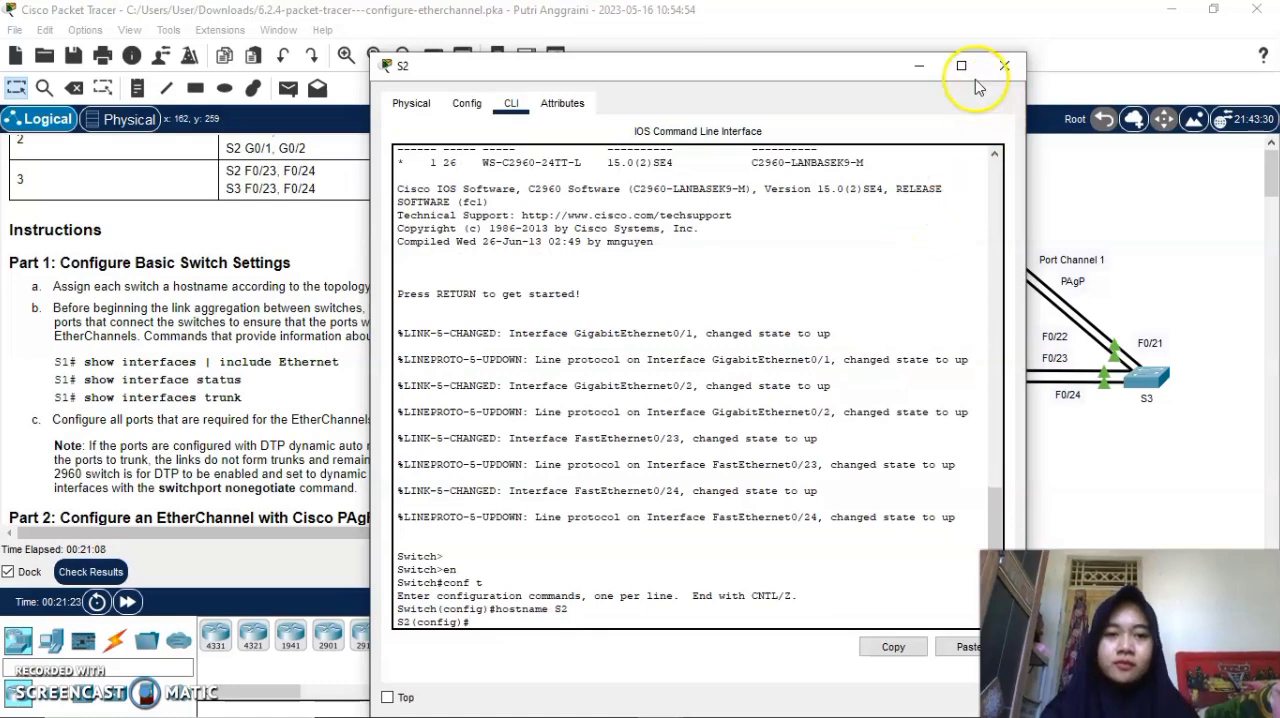
left_click(919, 65)
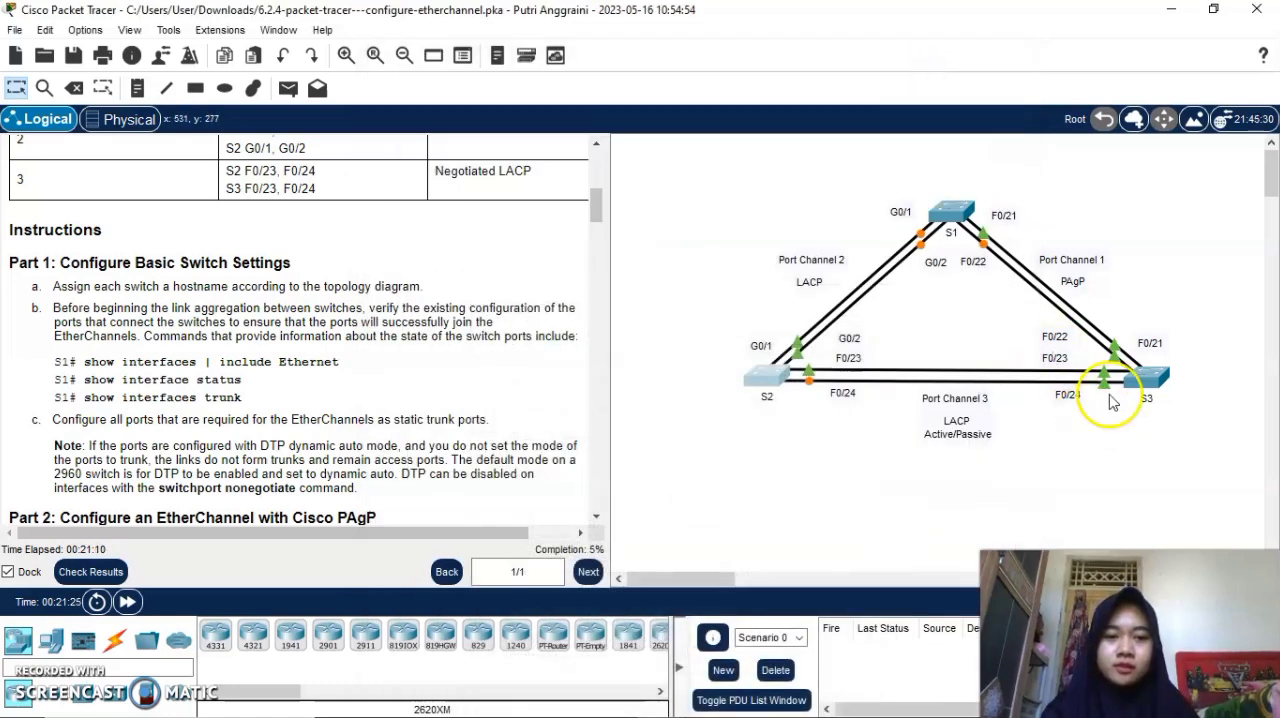
In switch S3's command line, enter privileged and global configuration mode and set the hostname to S3.
left_click(1150, 384)
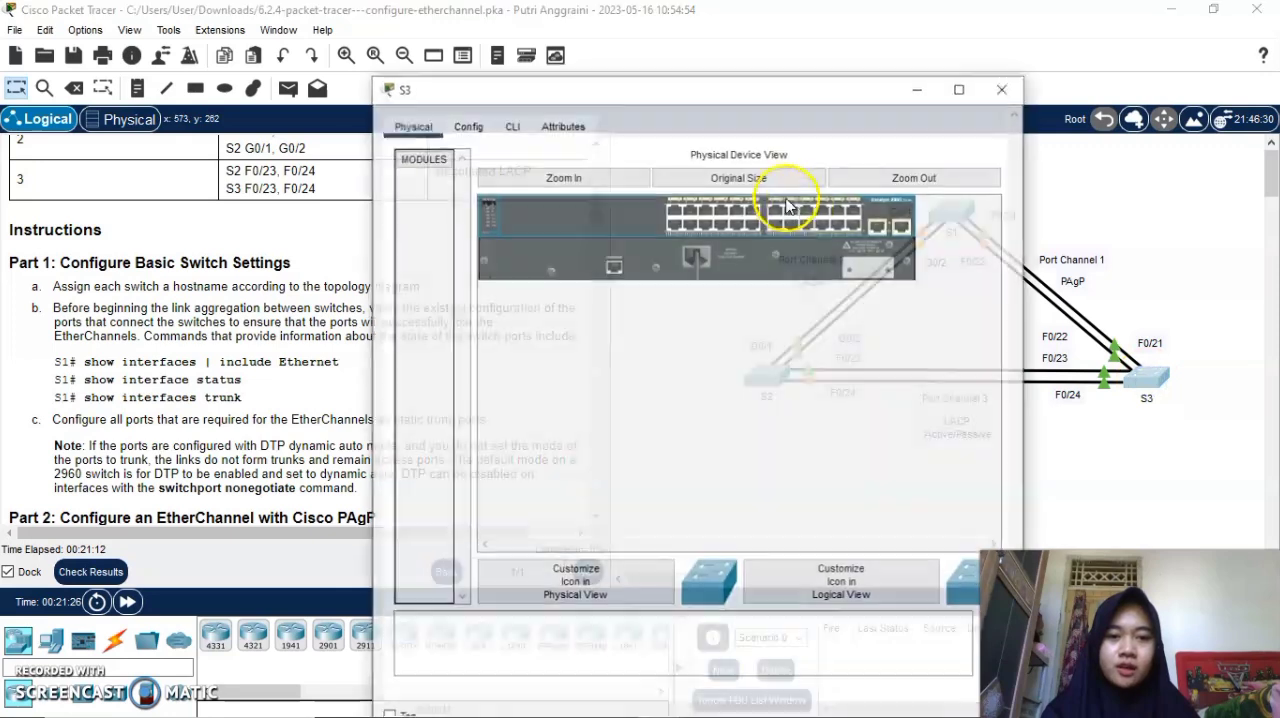
left_click(511, 102)
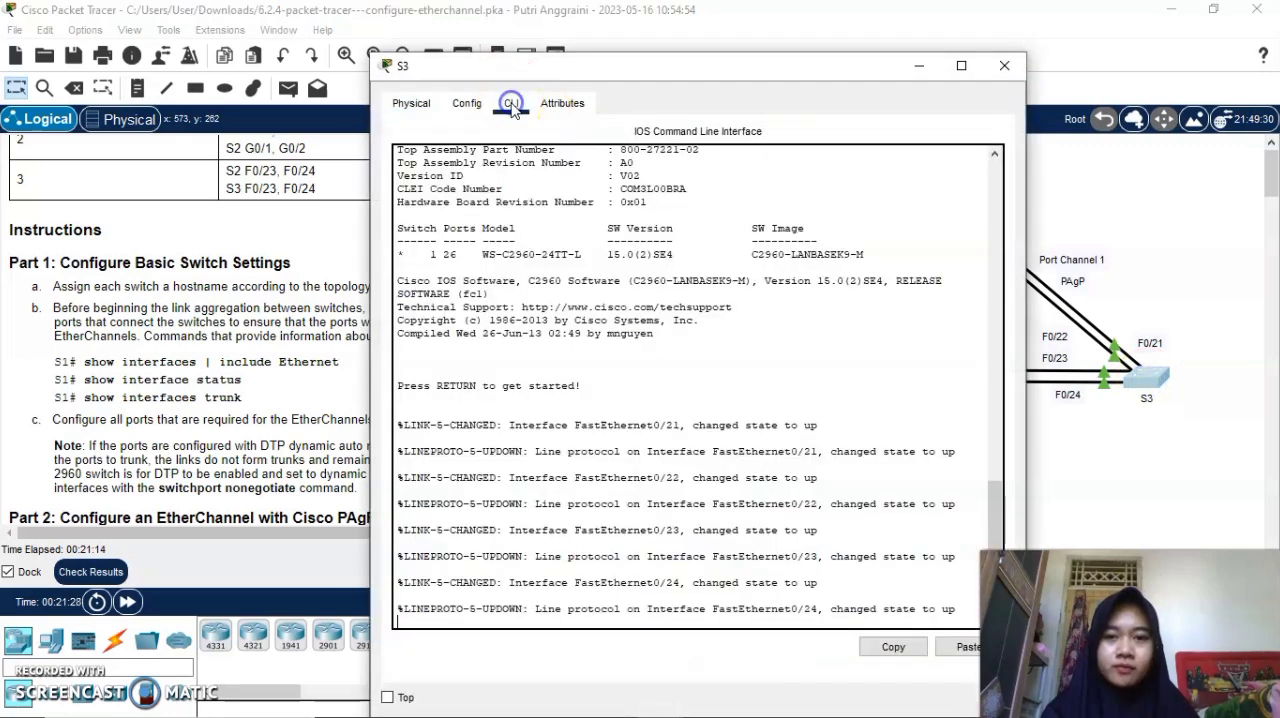
key("Return")
key("Return")
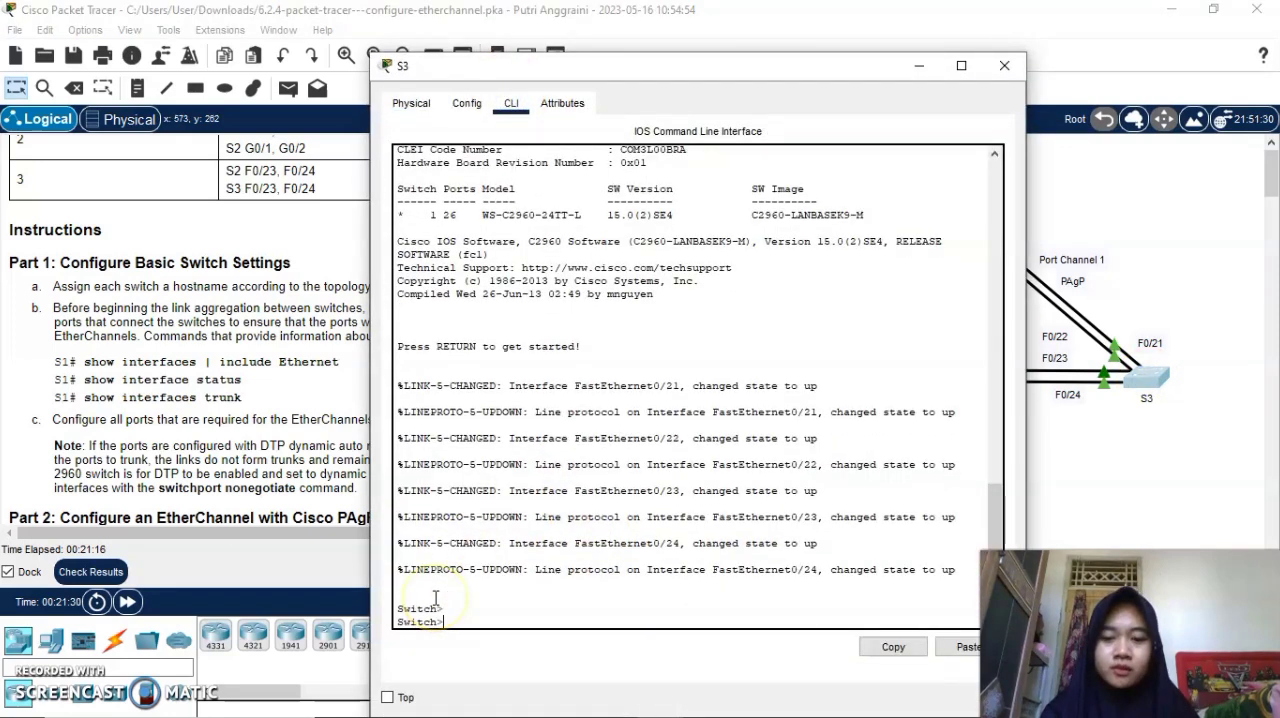
type("en")
key("Return")
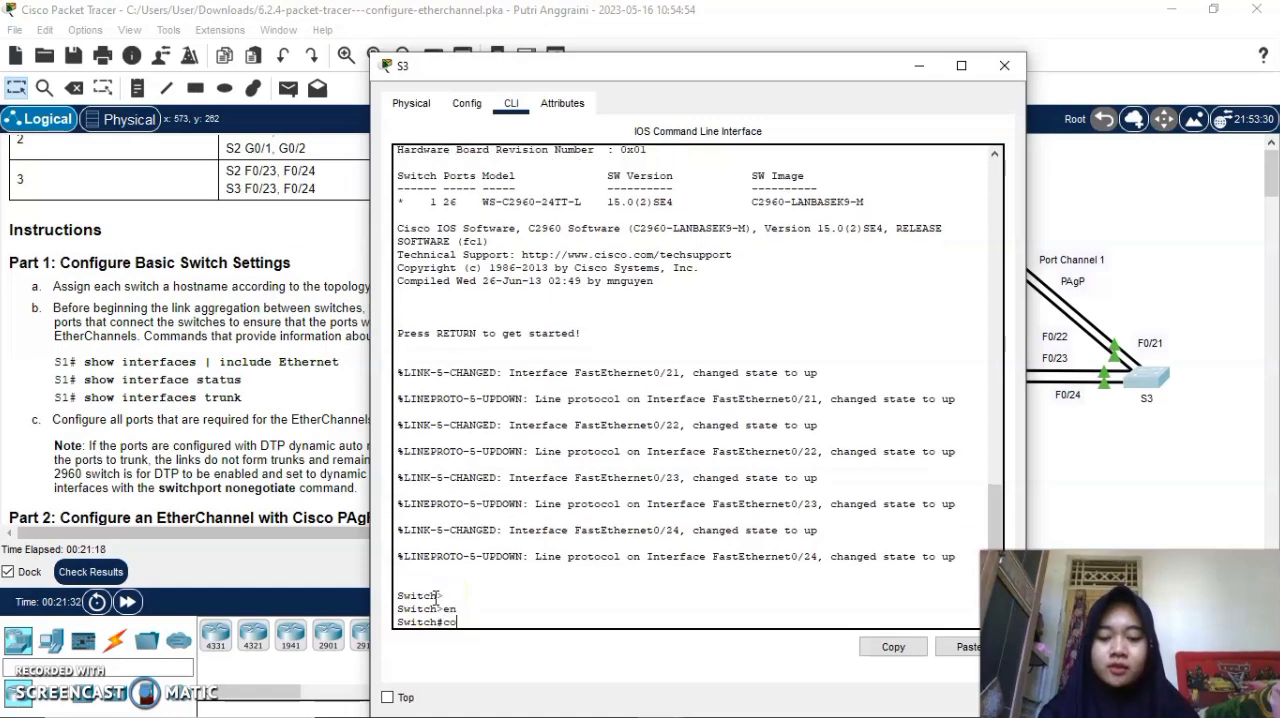
key("Return")
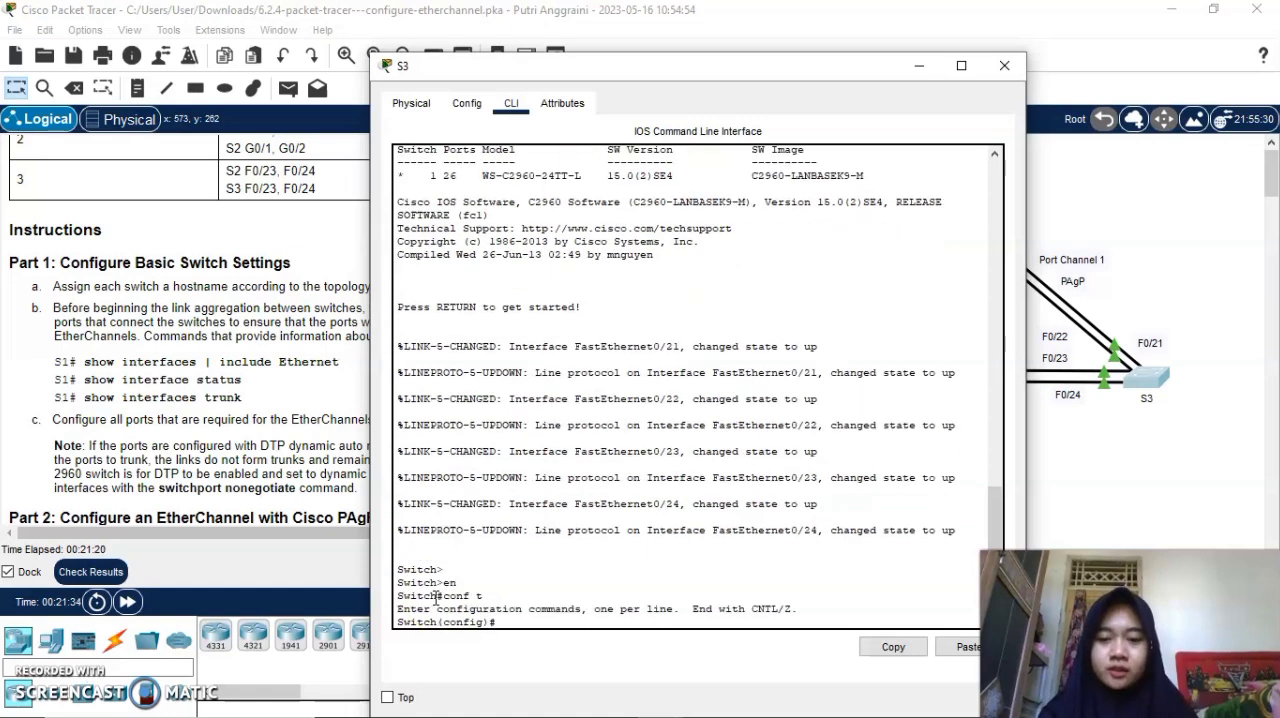
type("hos")
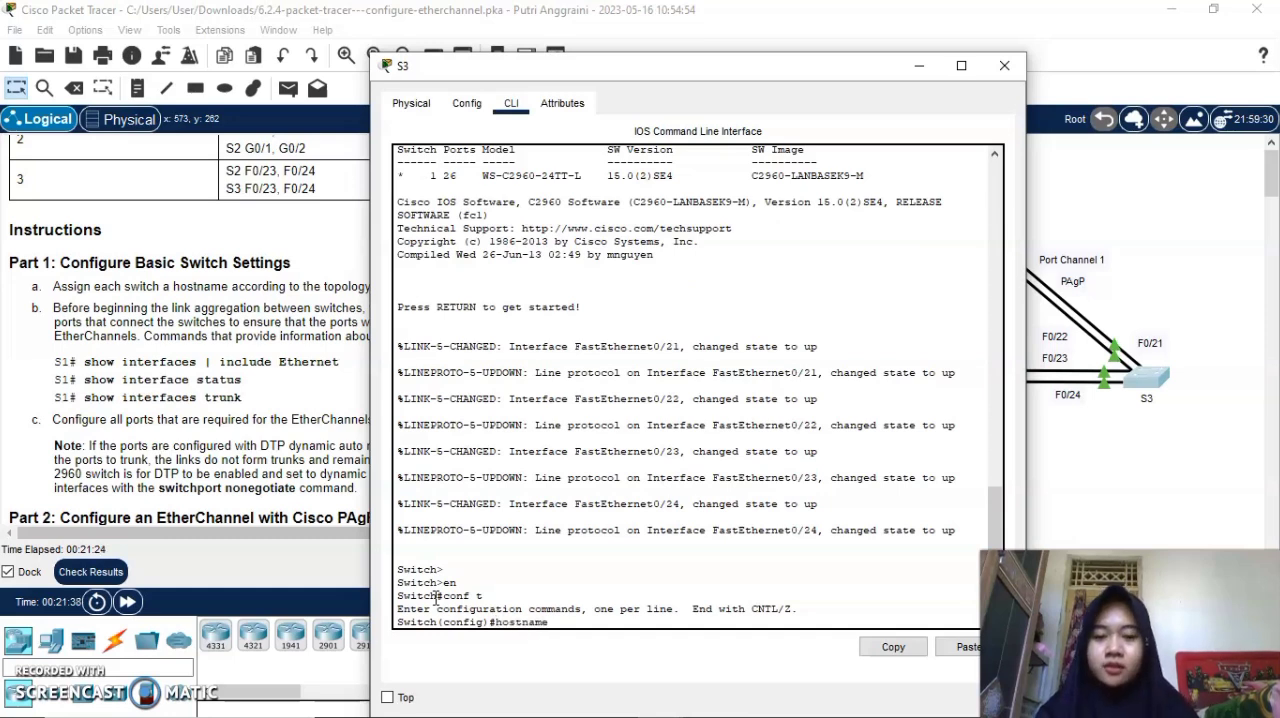
type("tname S3")
key("Return")
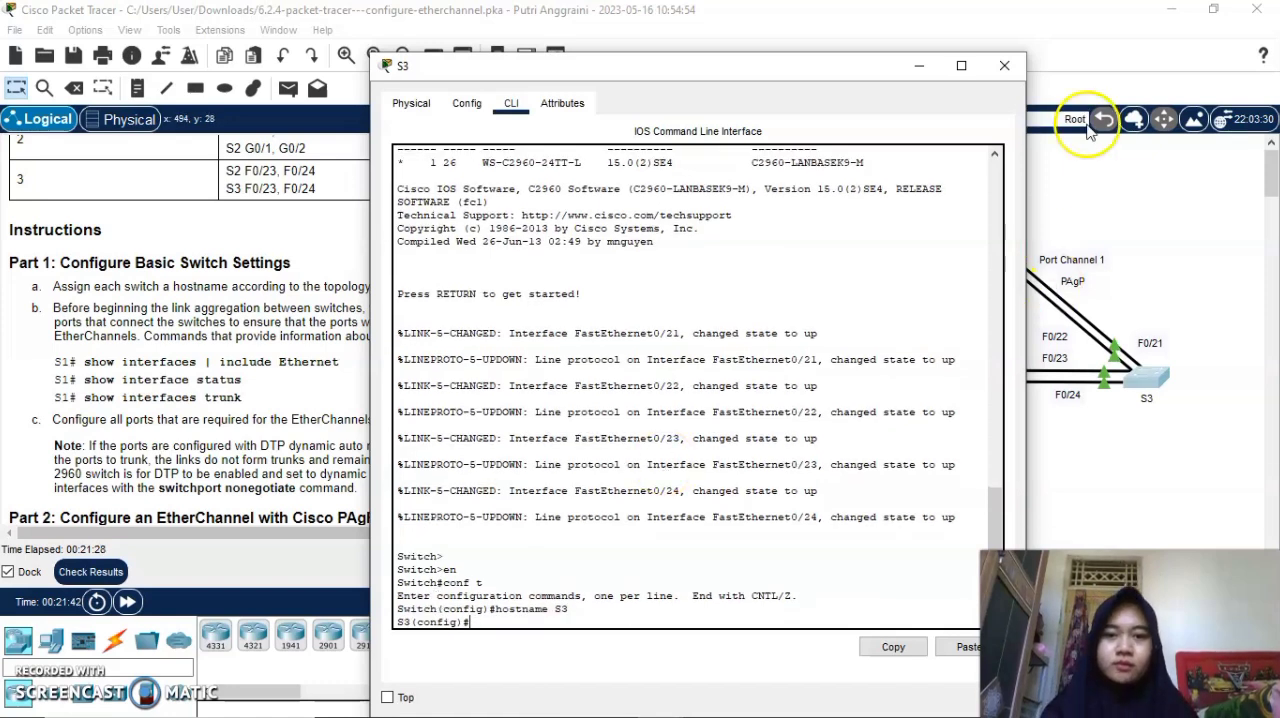
left_click(919, 65)
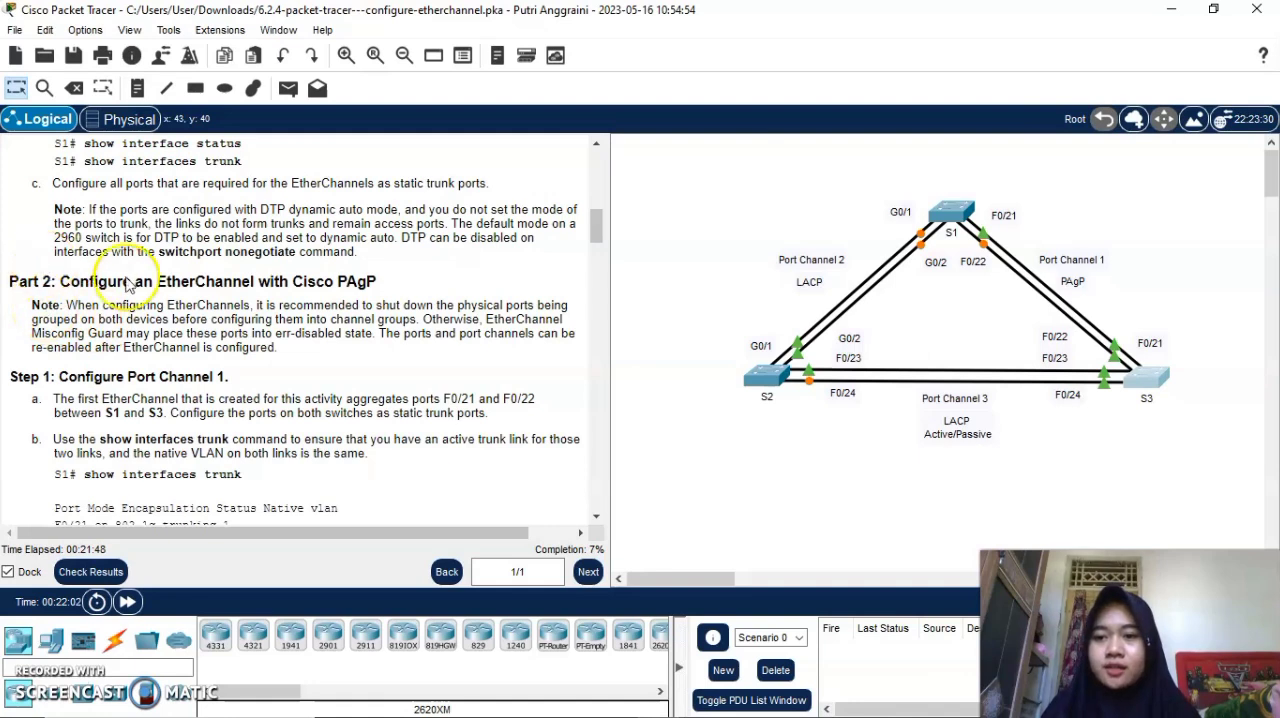
Read the Part 2 PAgP instructions for configuring Port Channel 1 on ports F0/21 and F0/22 of S1 and S3.
scroll(130, 265, "down", 3)
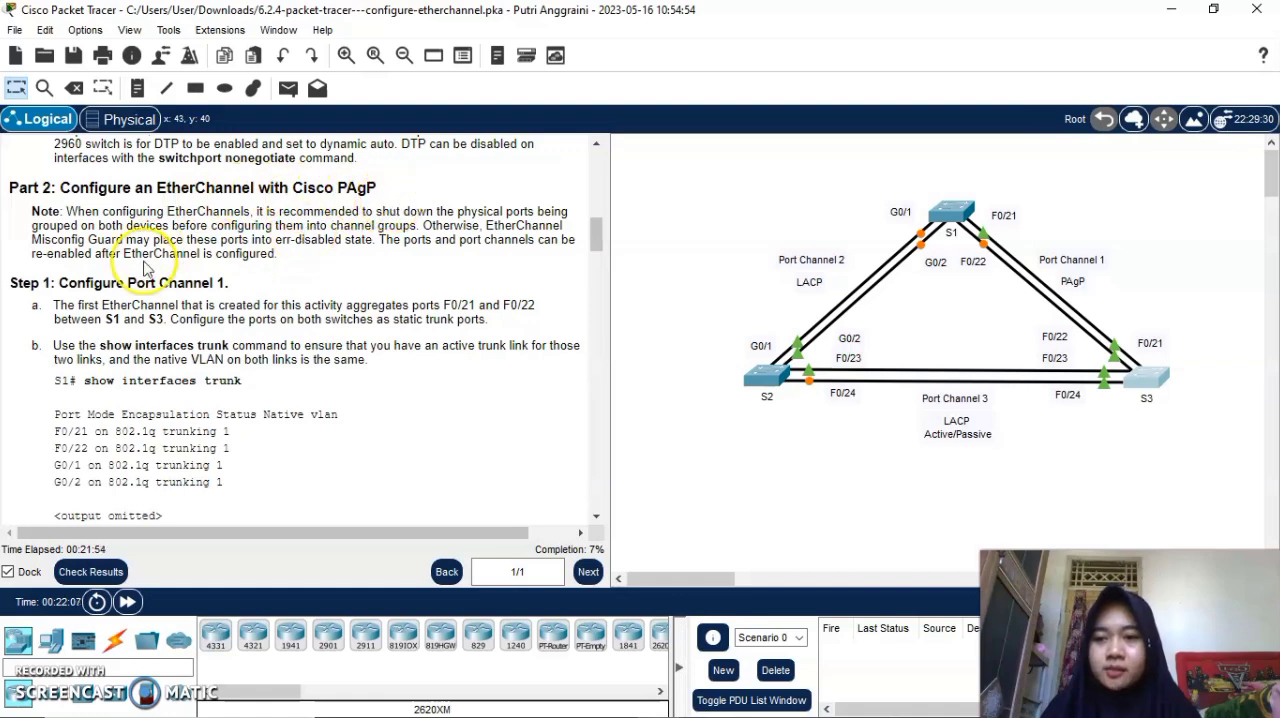
scroll(145, 268, "down", 1)
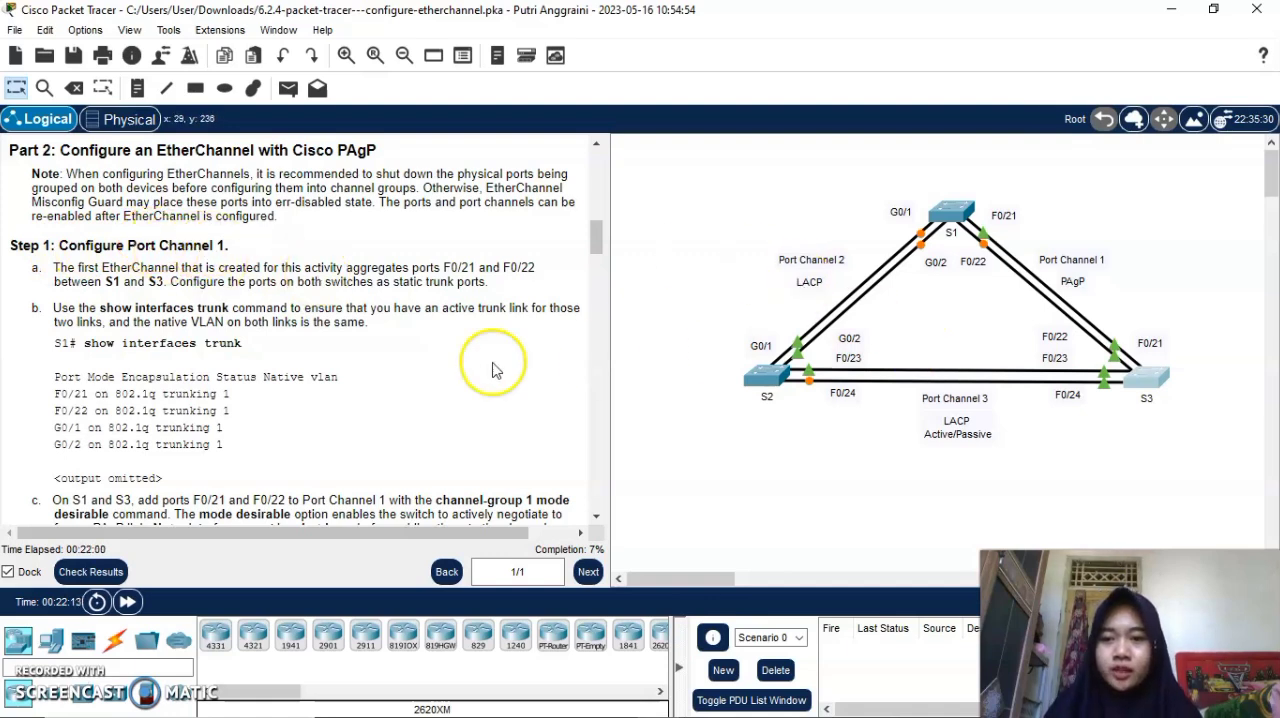
scroll(434, 366, "down", 3)
scroll(434, 370, "up", 3)
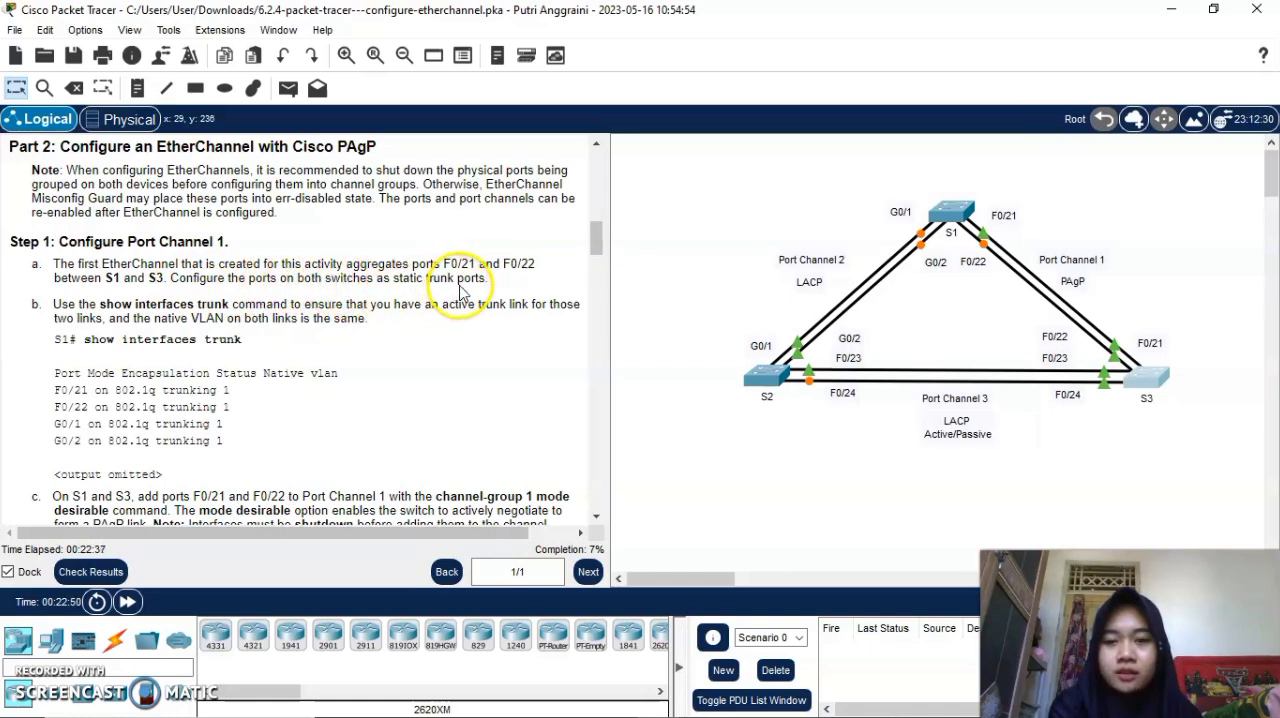
scroll(391, 306, "down", 3)
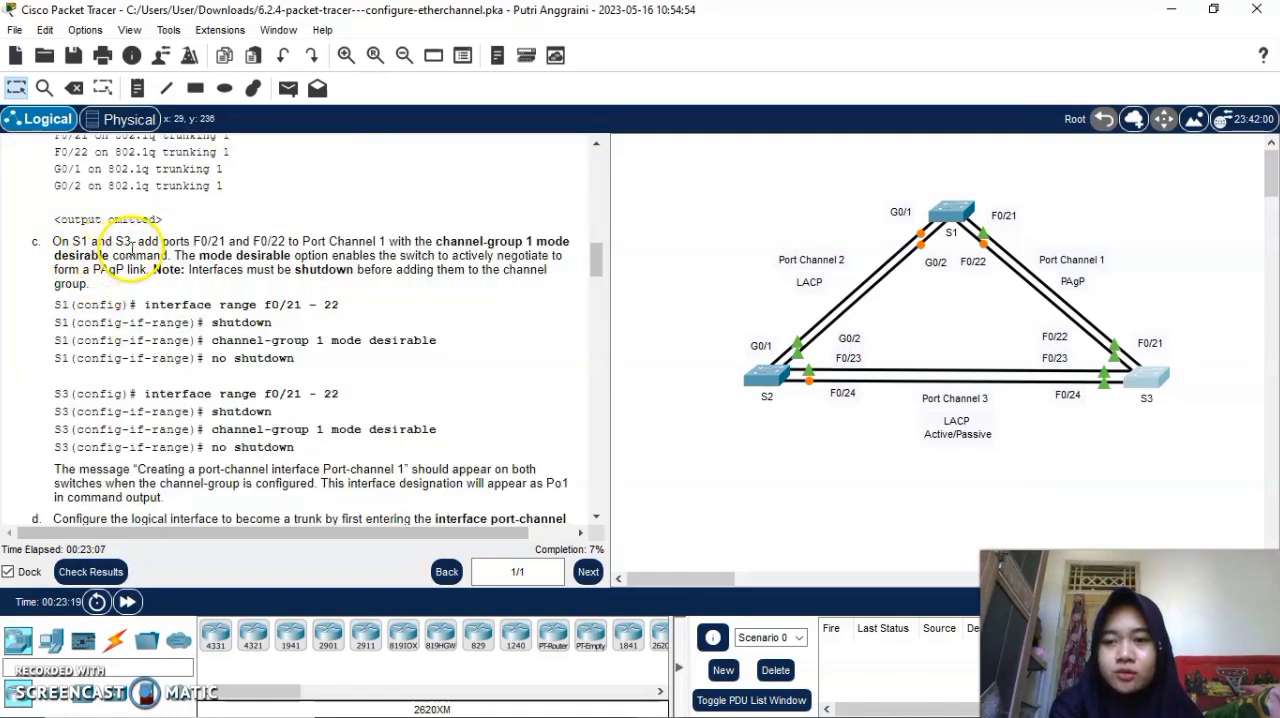
scroll(322, 363, "down", 1)
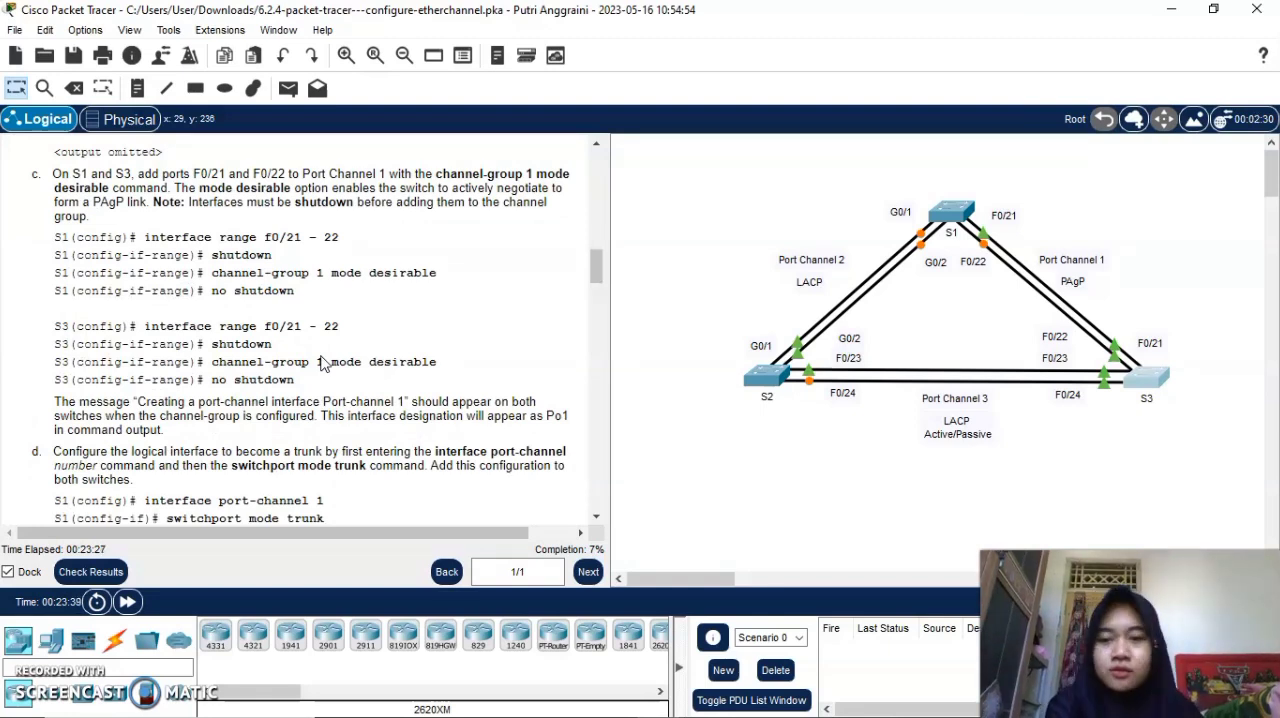
In switch S1's command line, select the interface range f0/21-22 and shut down both ports.
left_click(948, 214)
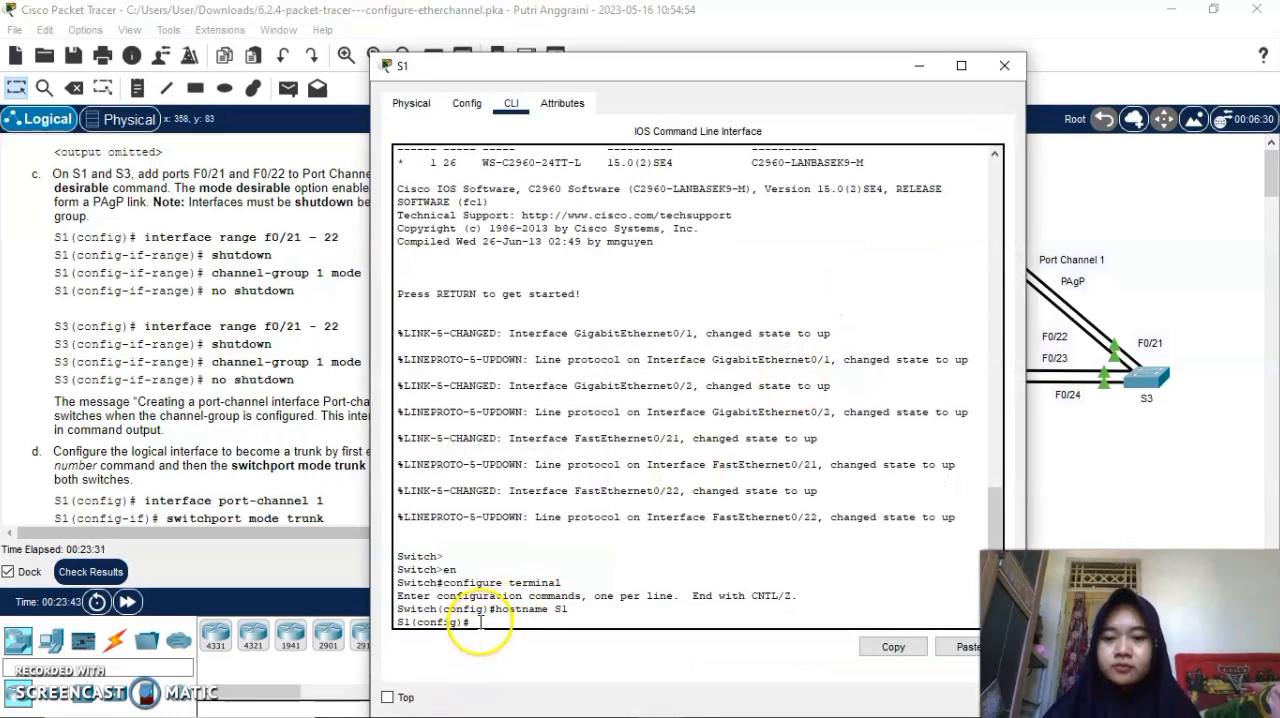
type("int range")
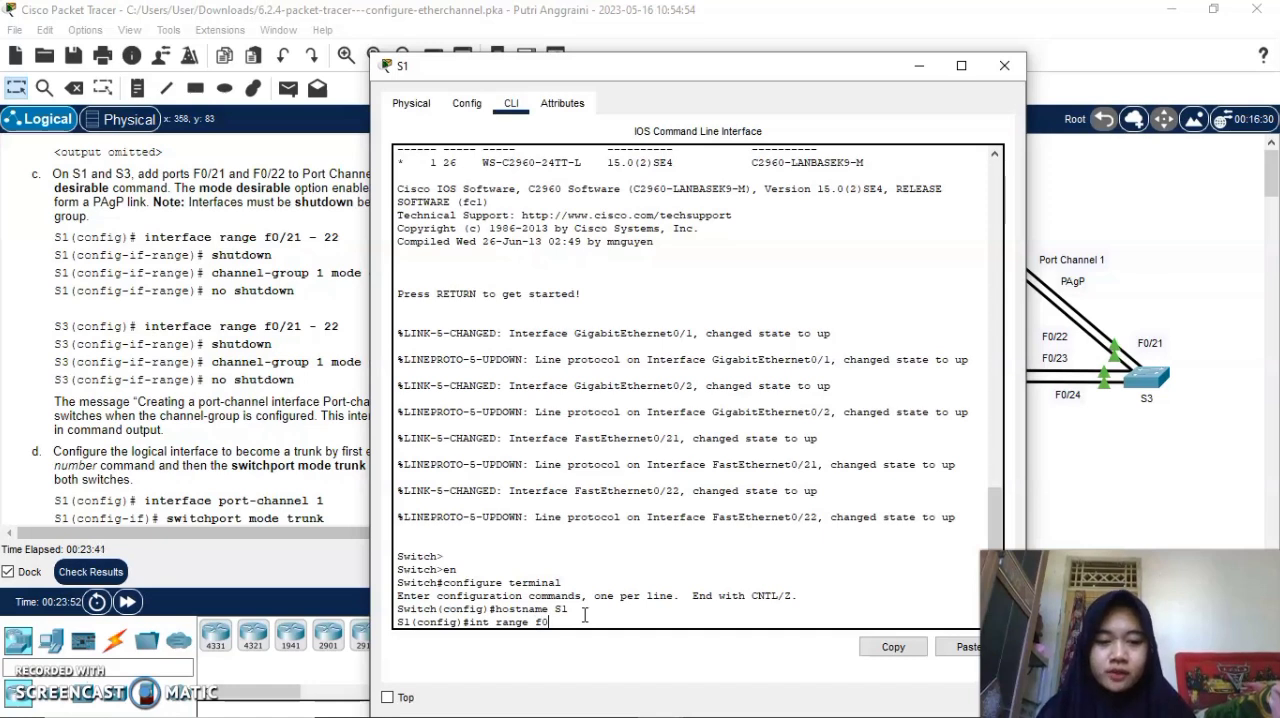
type("f0/21-")
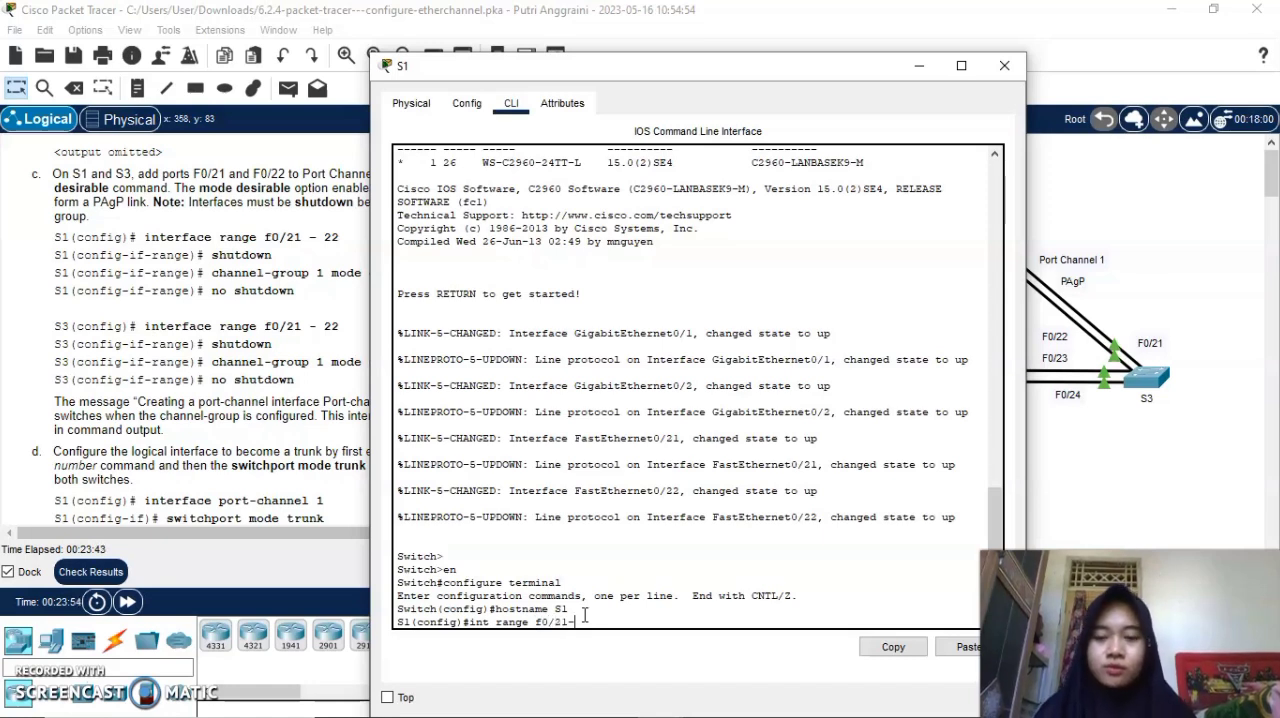
type("22")
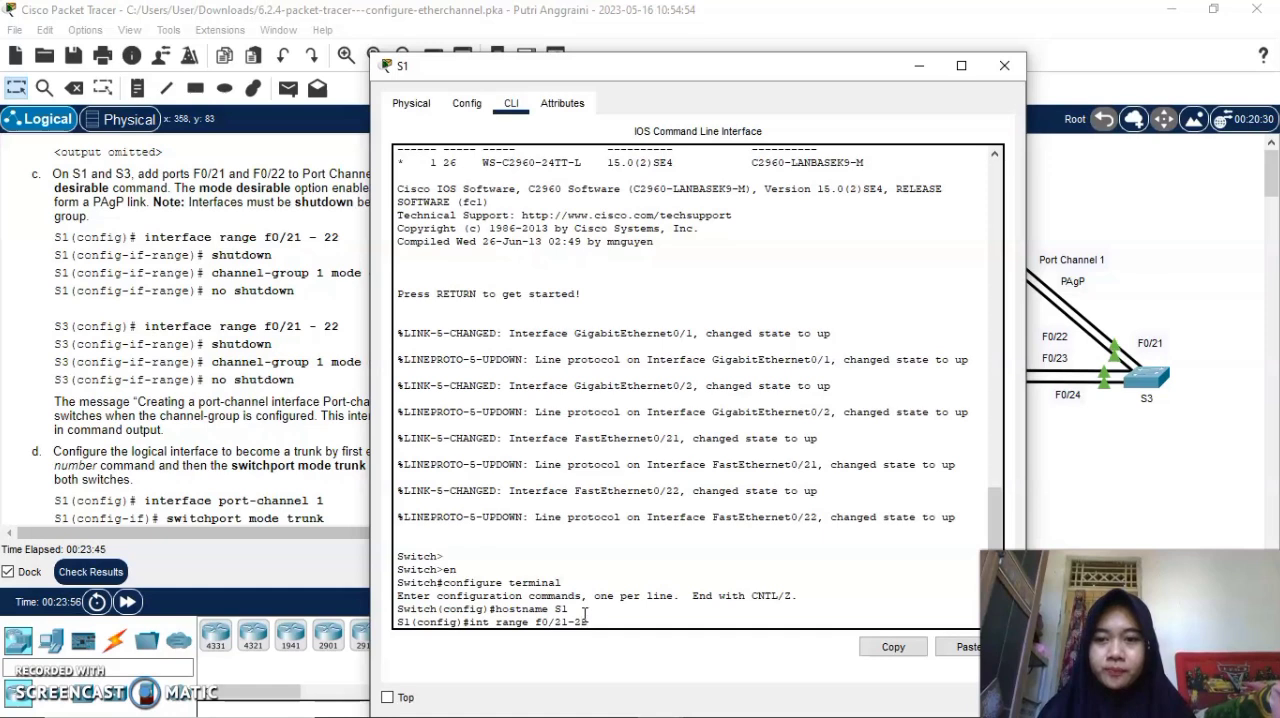
key("Return")
type("s")
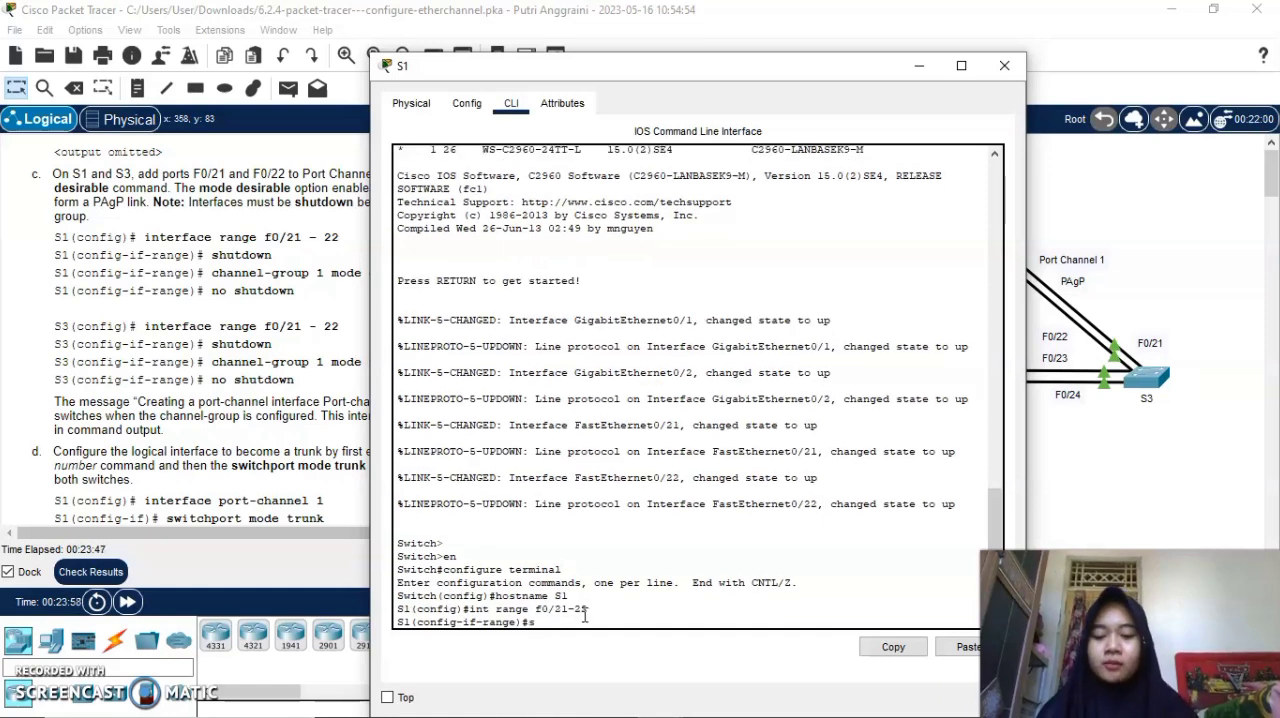
type("hutdow")
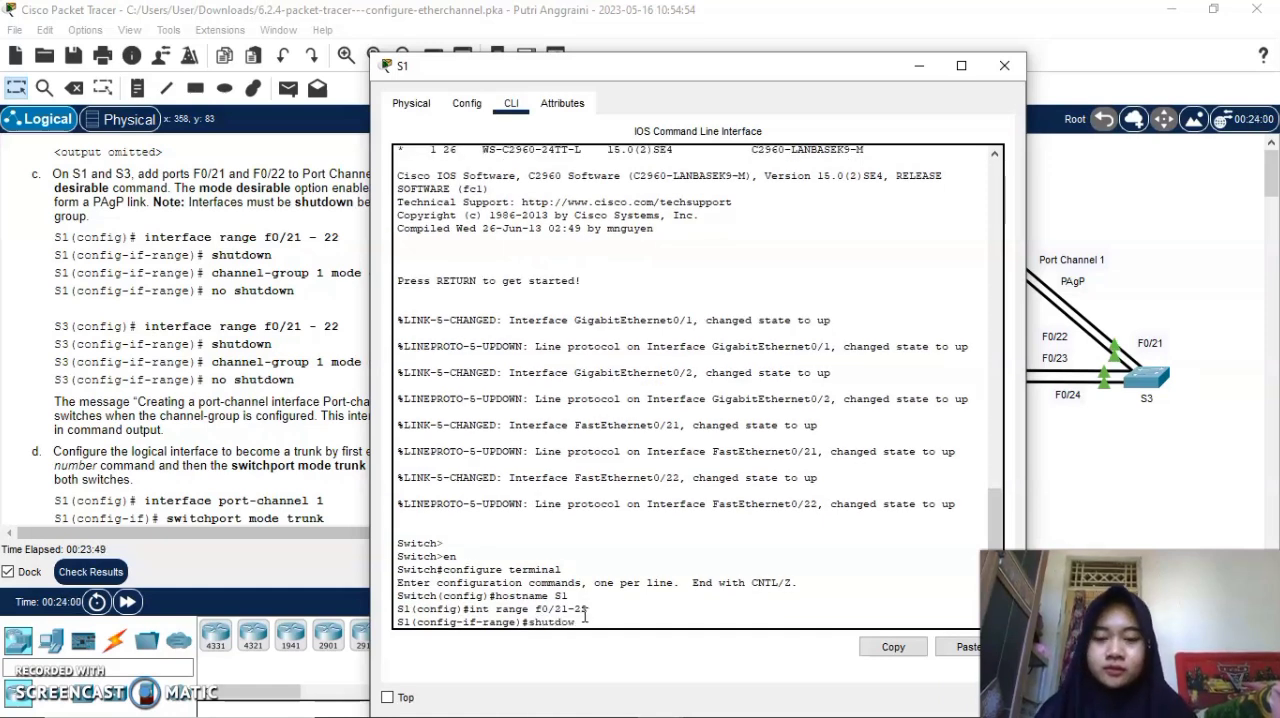
type("n")
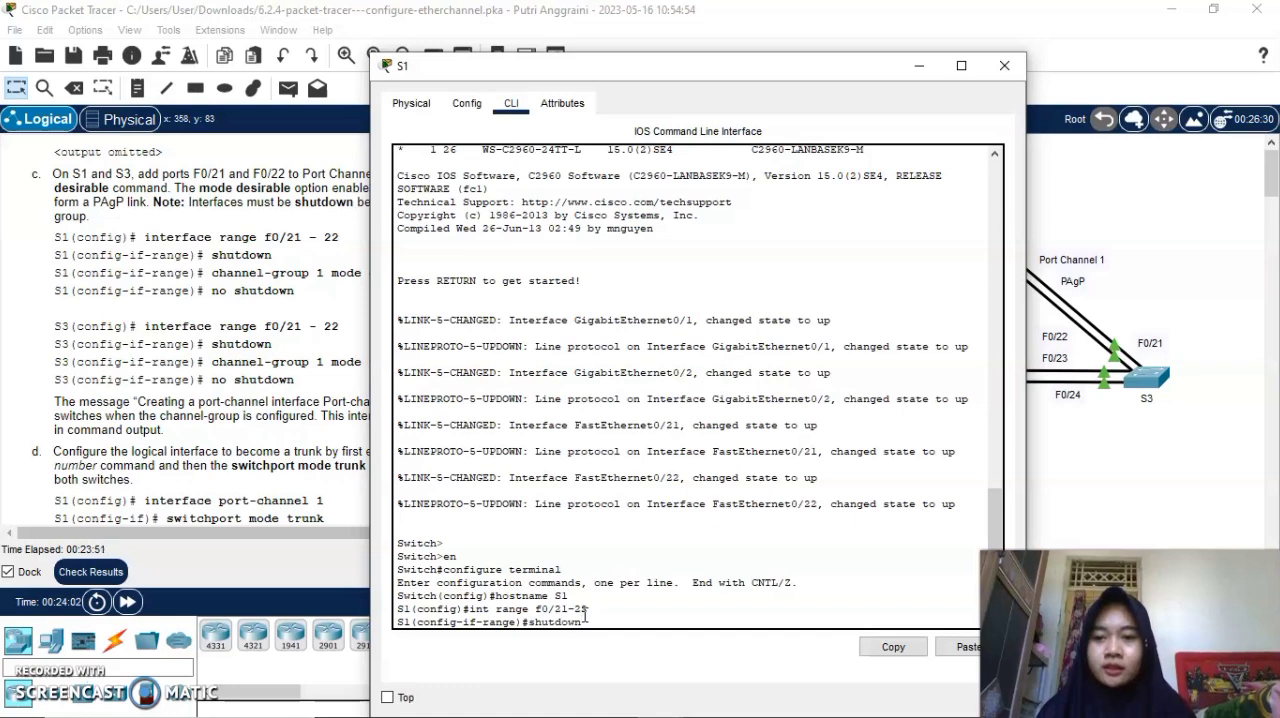
key("Return")
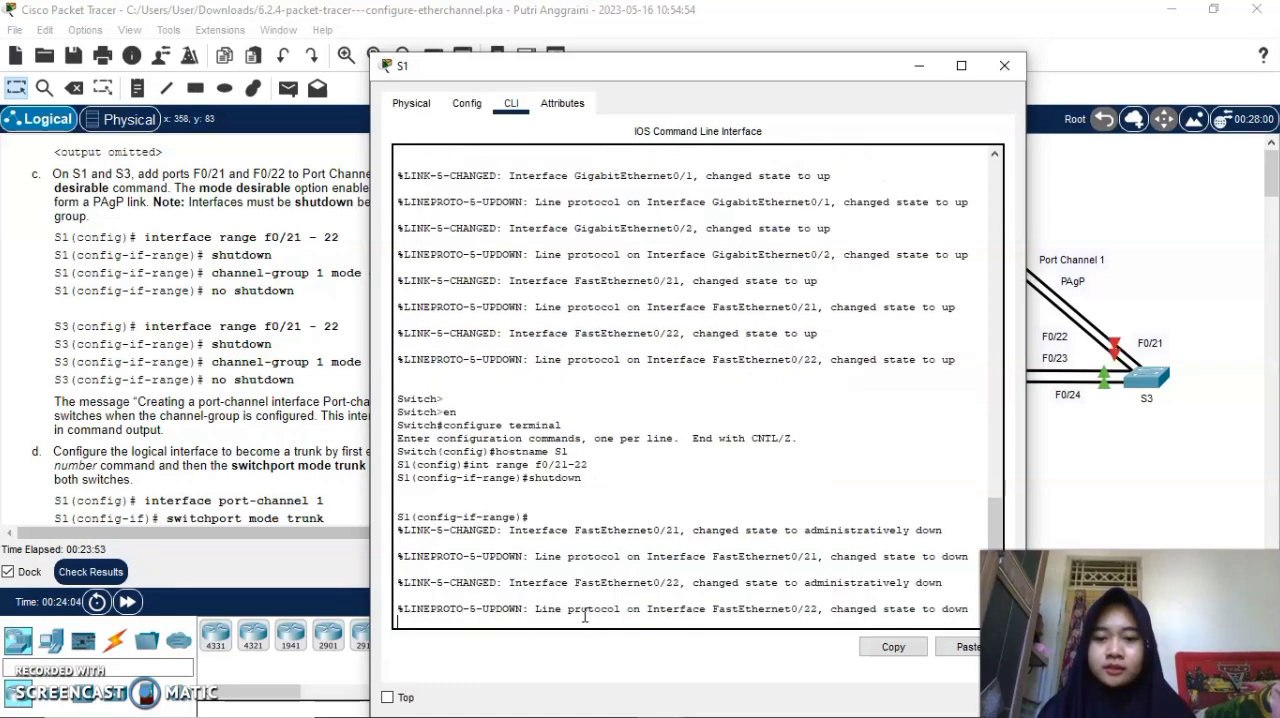
Assign S1's selected port range to channel group 1 in desirable mode.
key("Return")
type("cha")
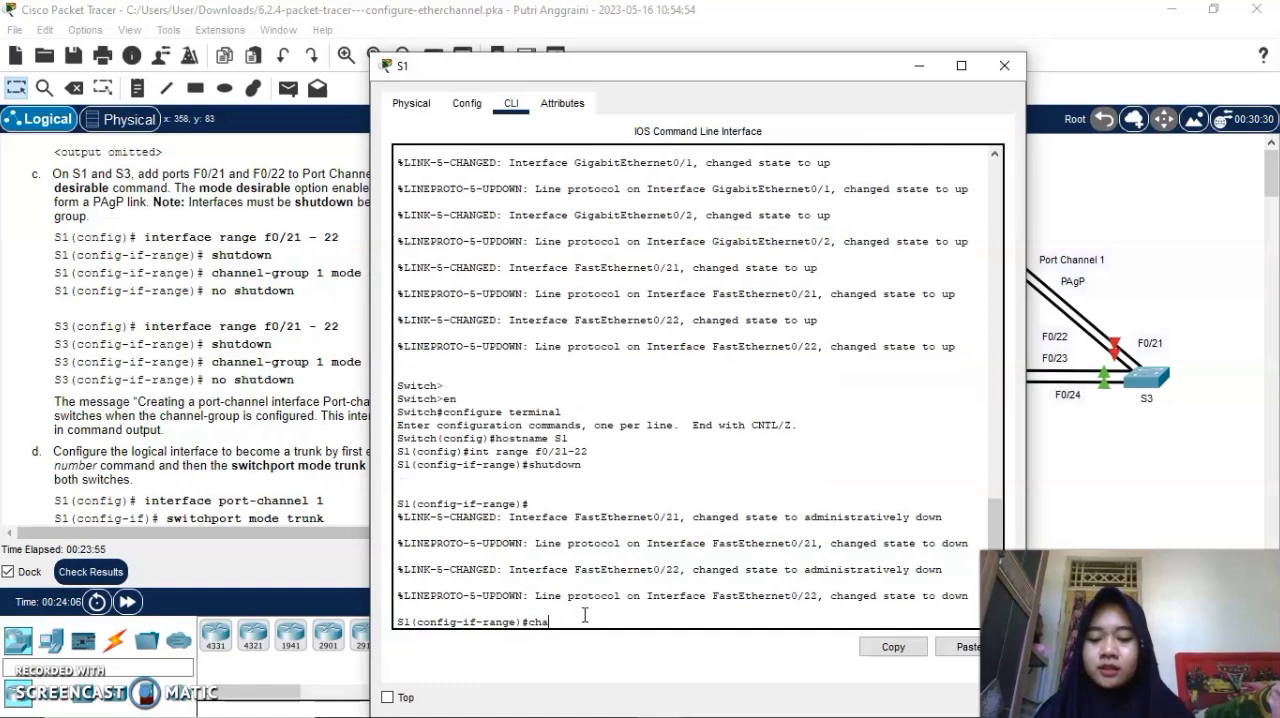
type("nnel-g")
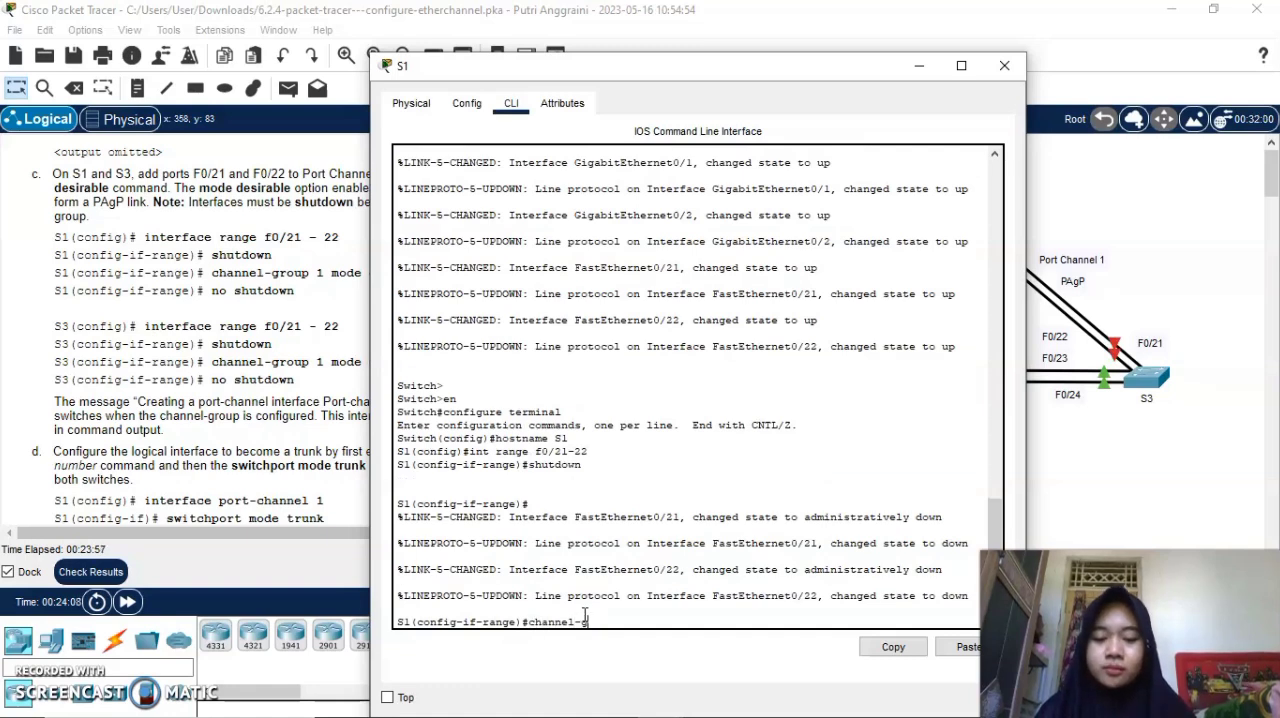
type("r")
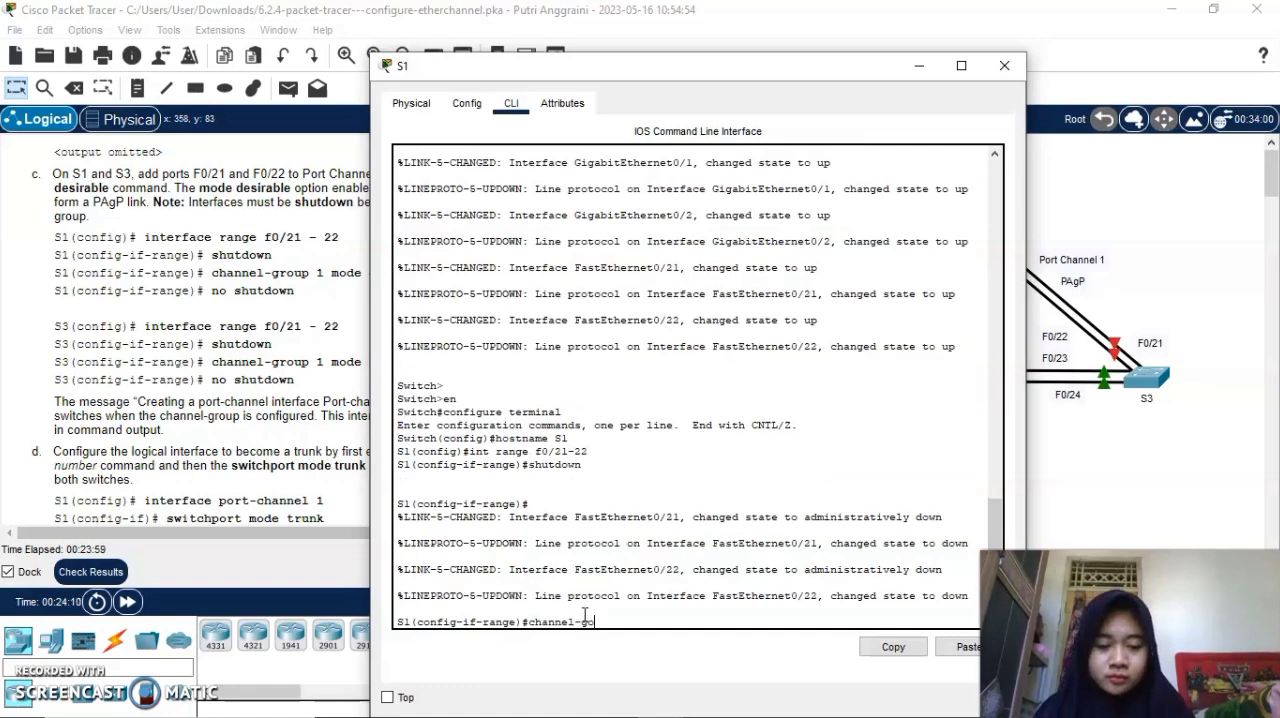
type("oup")
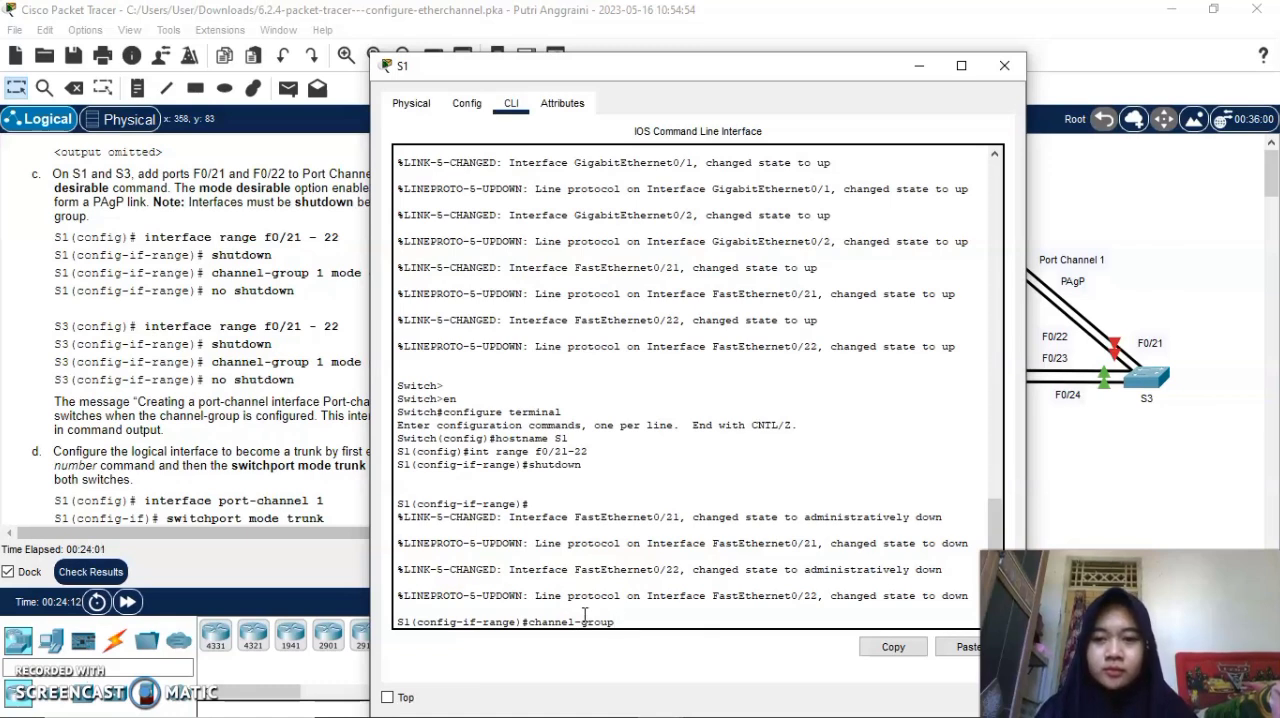
type(" 1 mode")
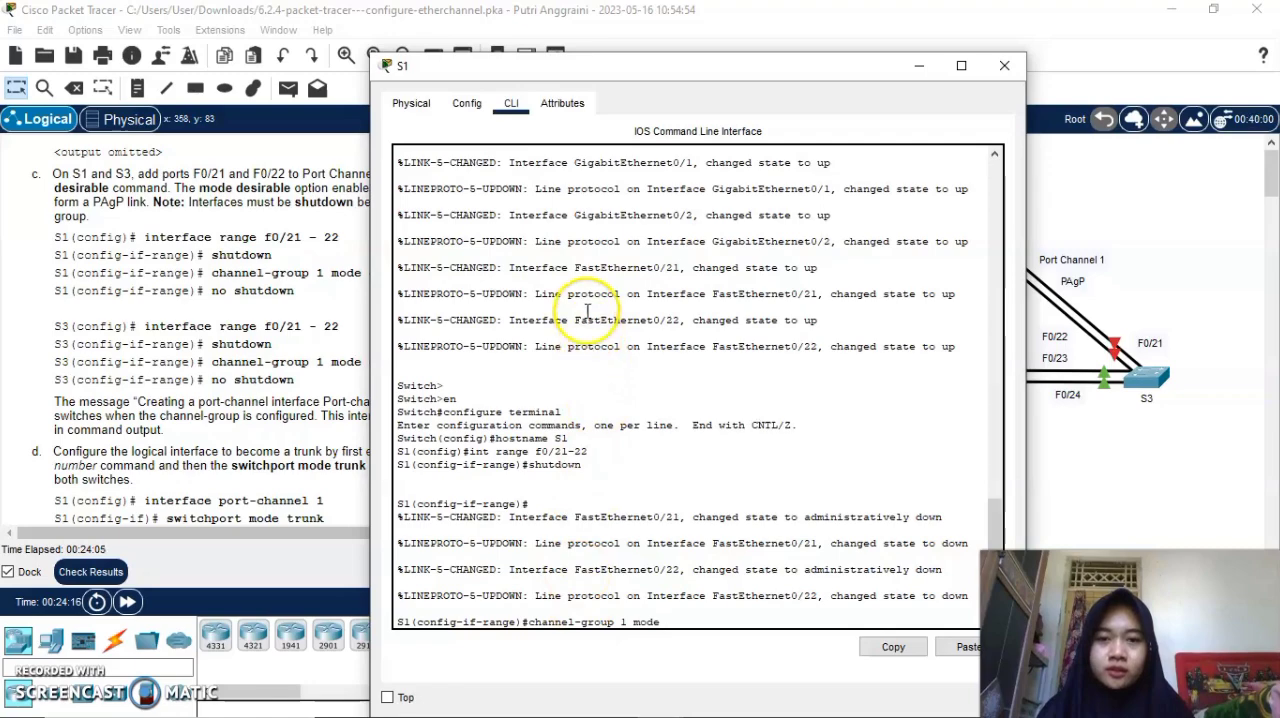
left_click_drag(614, 70, 745, 13)
type("des")
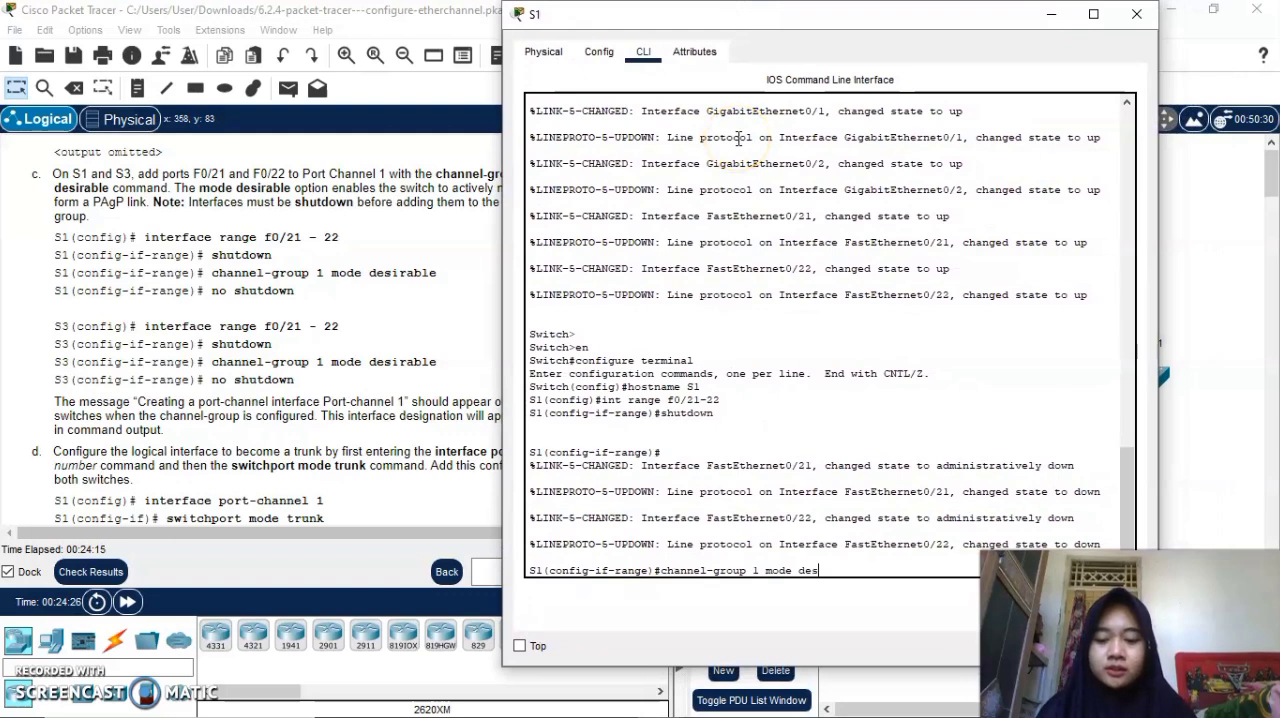
type("ir")
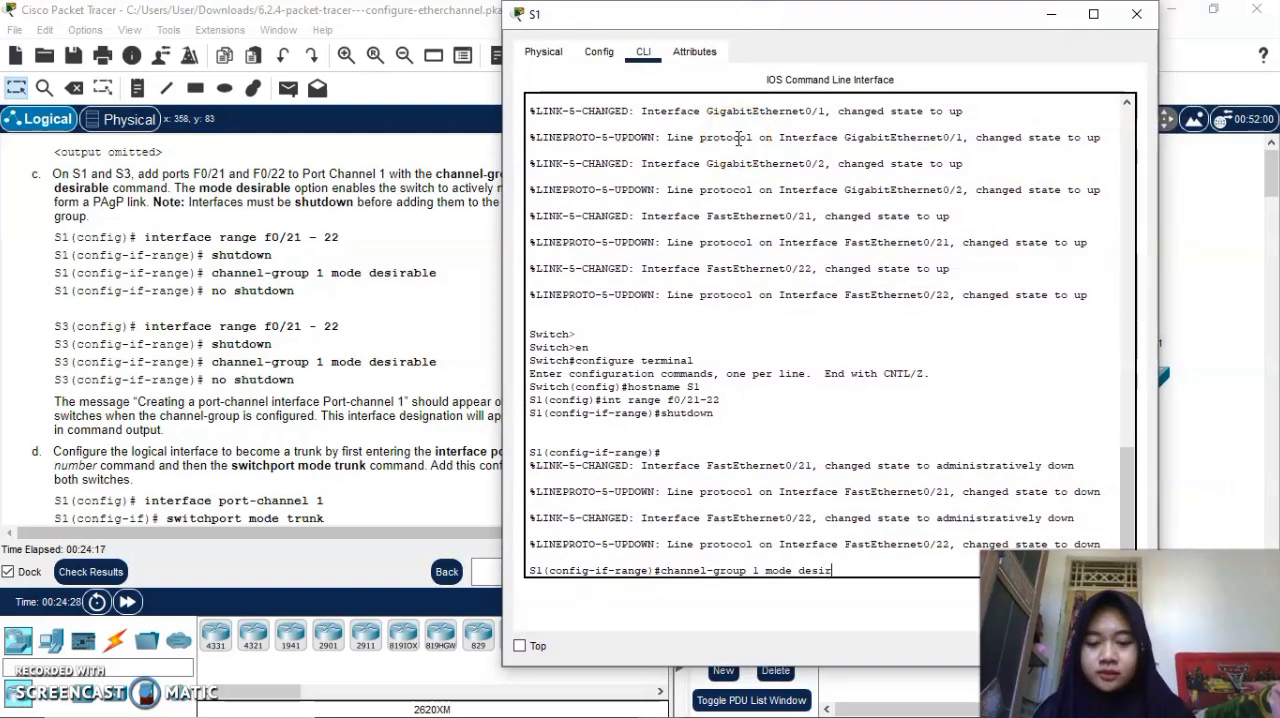
type("abele")
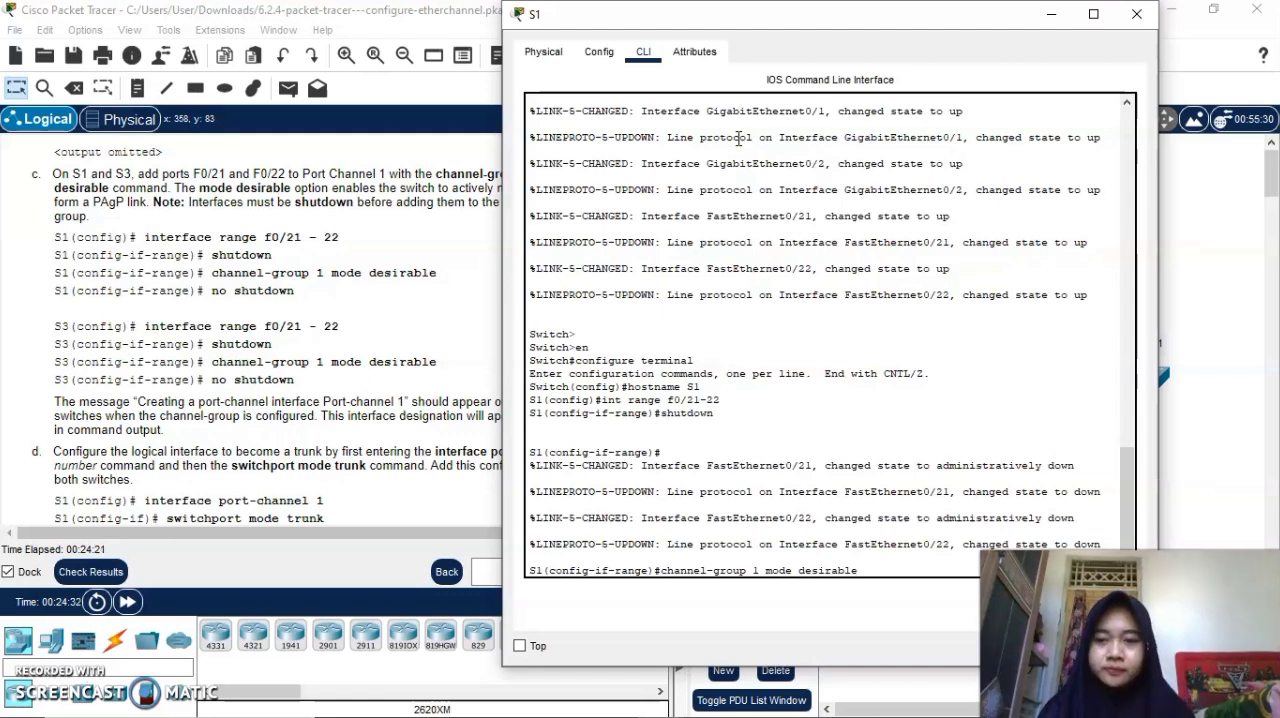
key("Return")
Re-enable S1's F0/21 and F0/22 ports with no shutdown and put away the S1 window.
type("no shutdown")
key("Return")
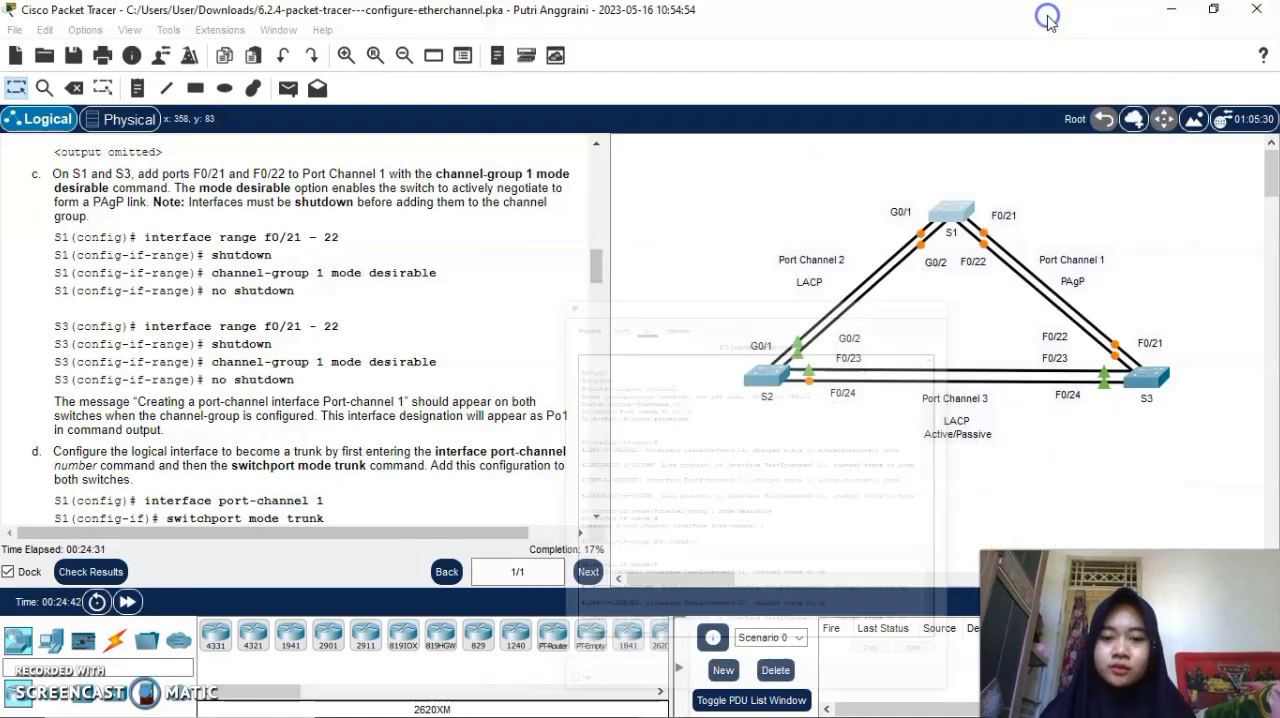
left_click(1050, 22)
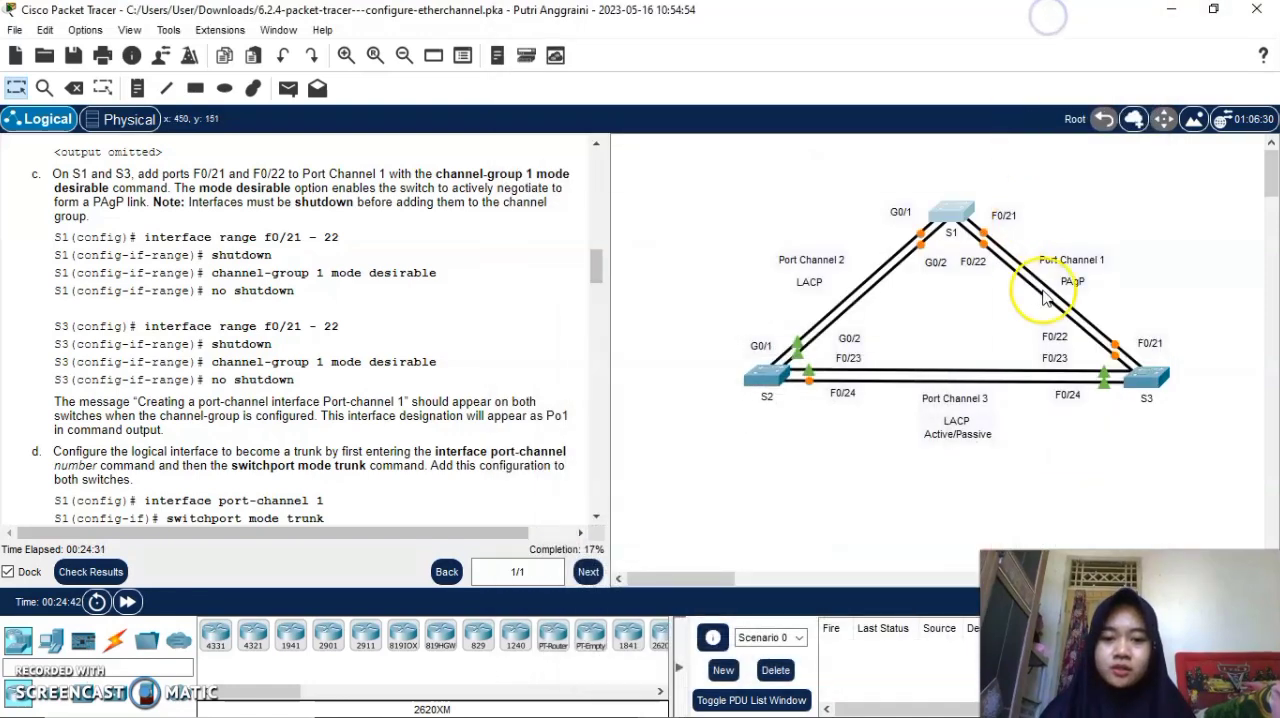
In switch S3's command line, select the interface range f0/21-22 and shut down both ports.
left_click(1155, 373)
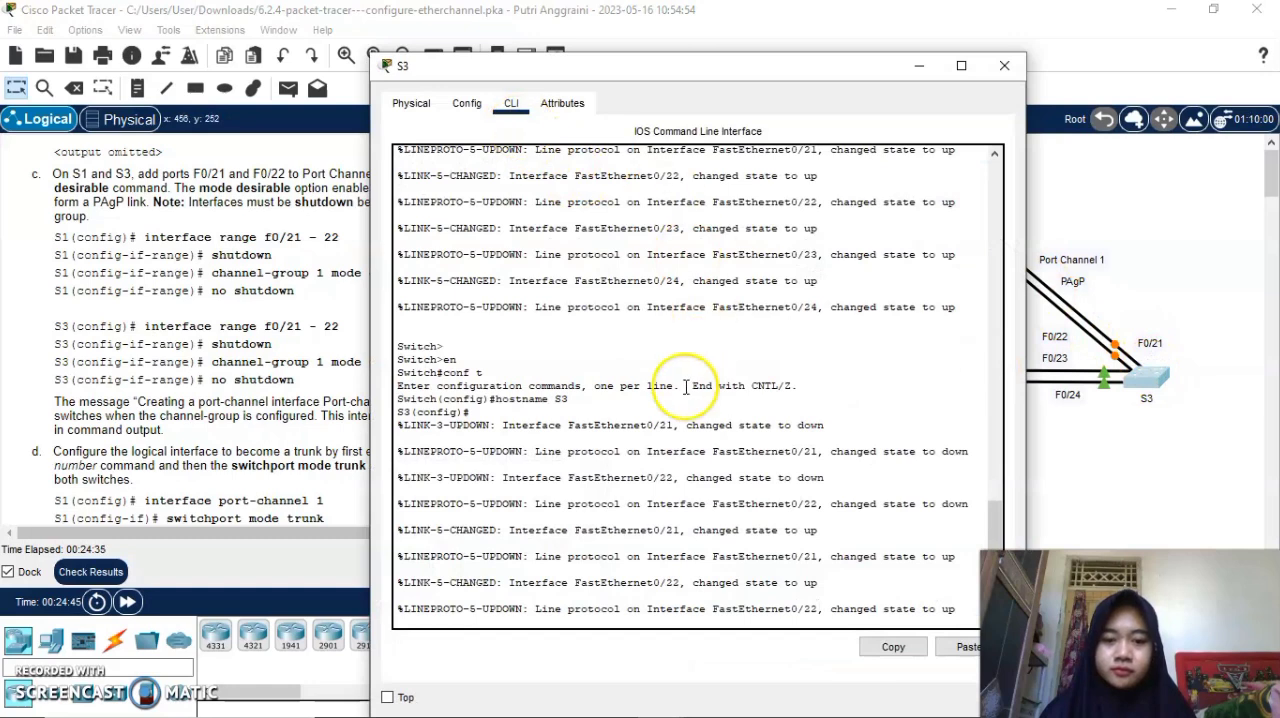
left_click(429, 608)
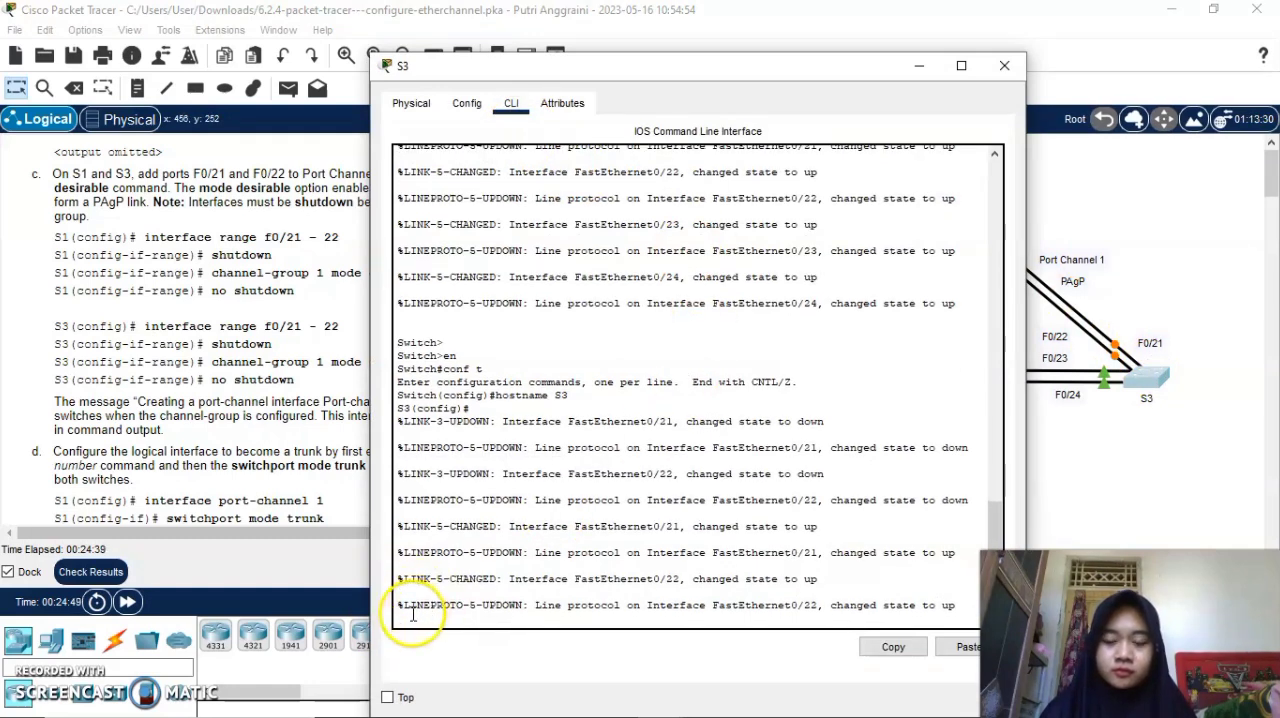
left_click(417, 622)
key("Return")
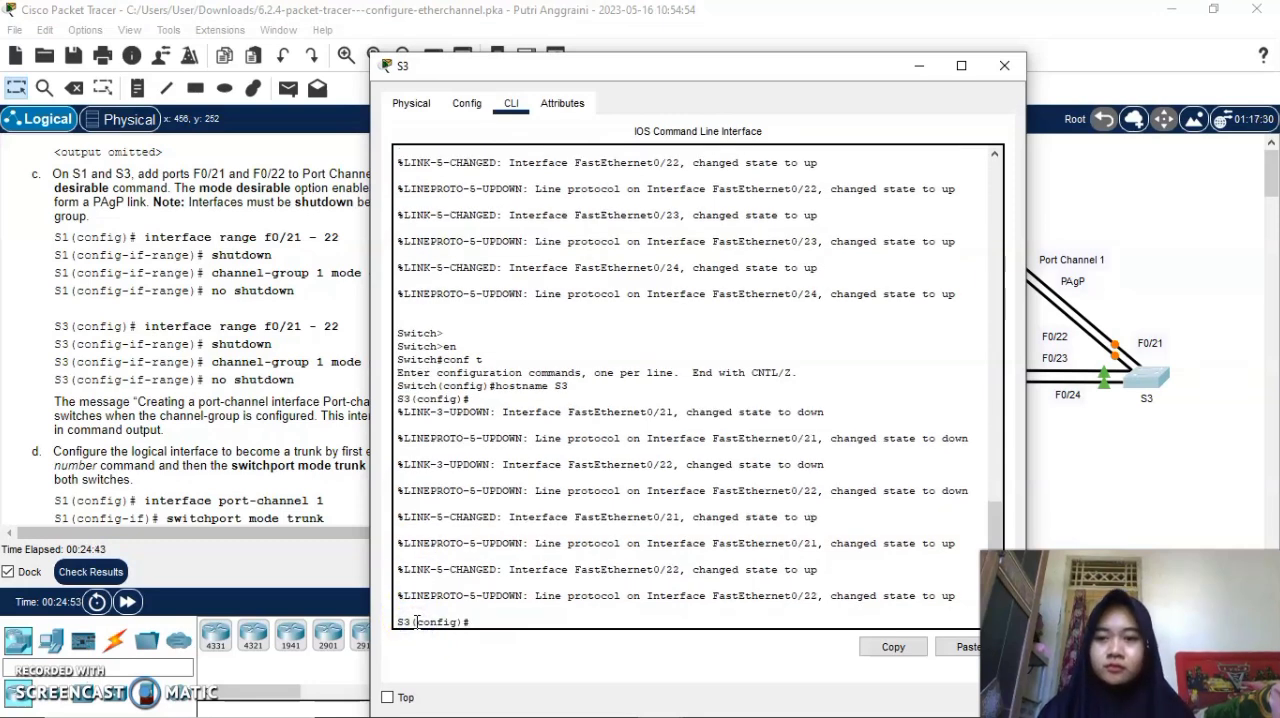
type("int ")
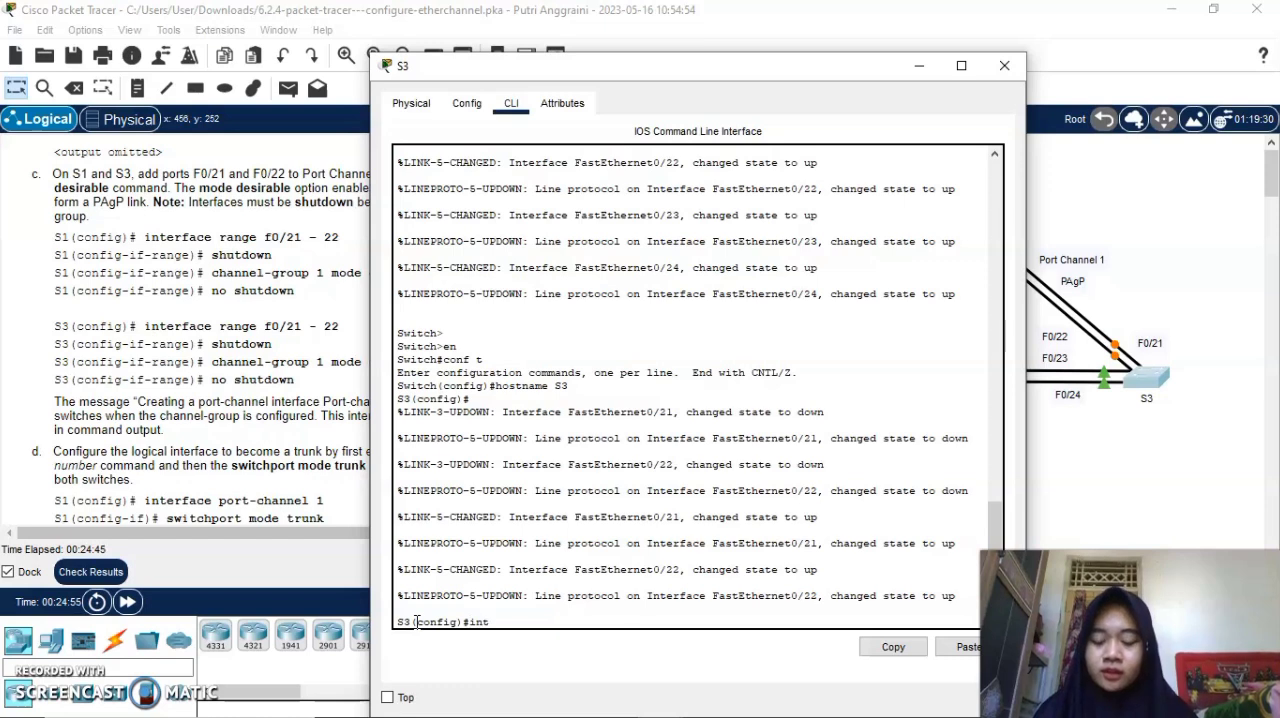
type("range")
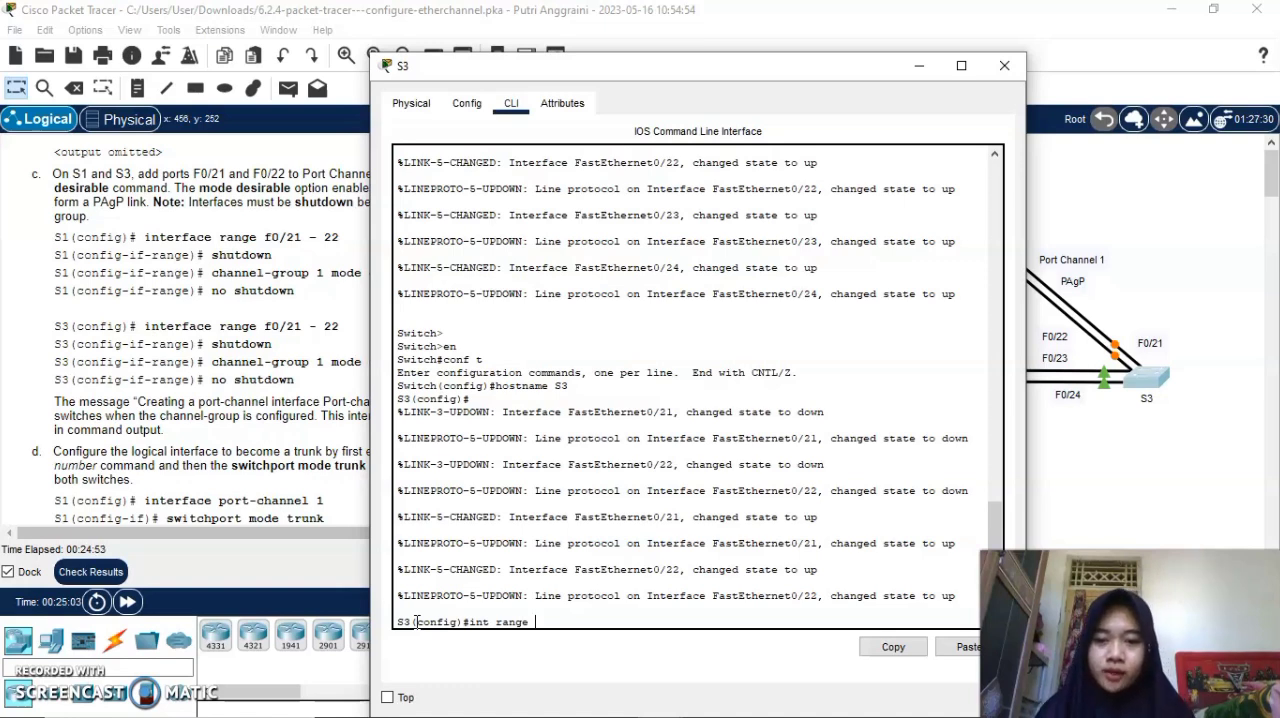
type("f0")
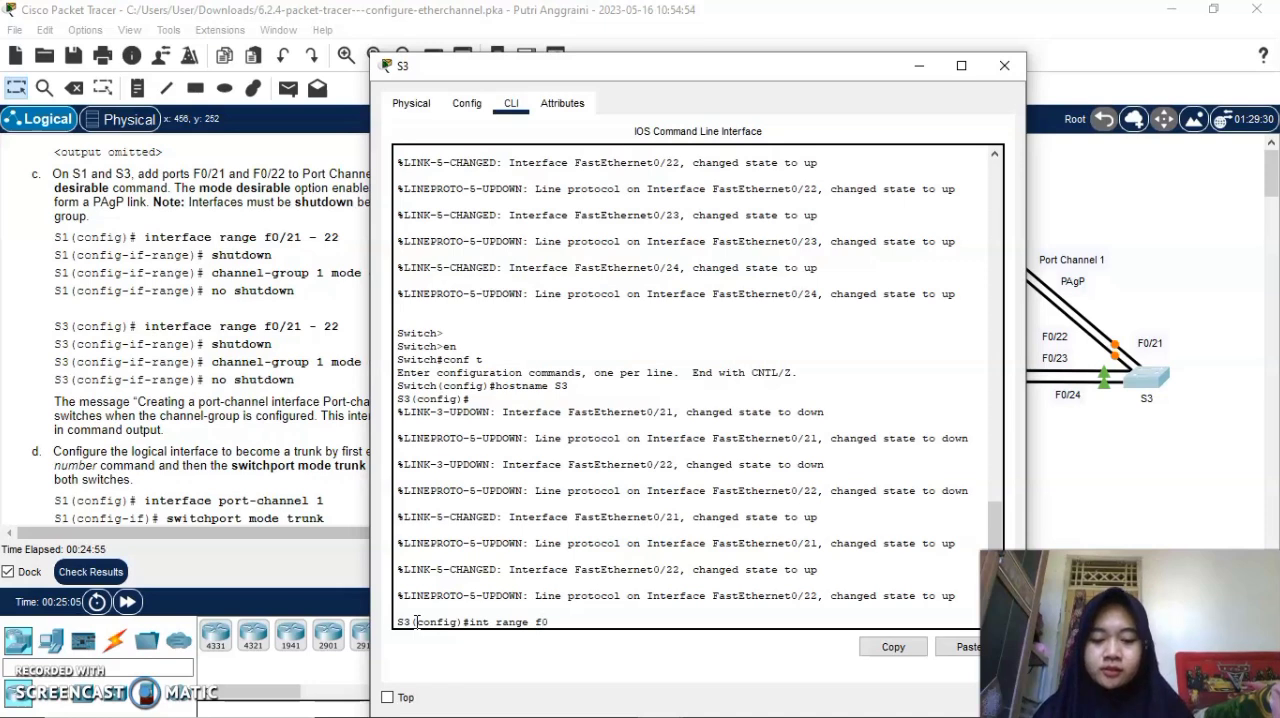
type("/21-22")
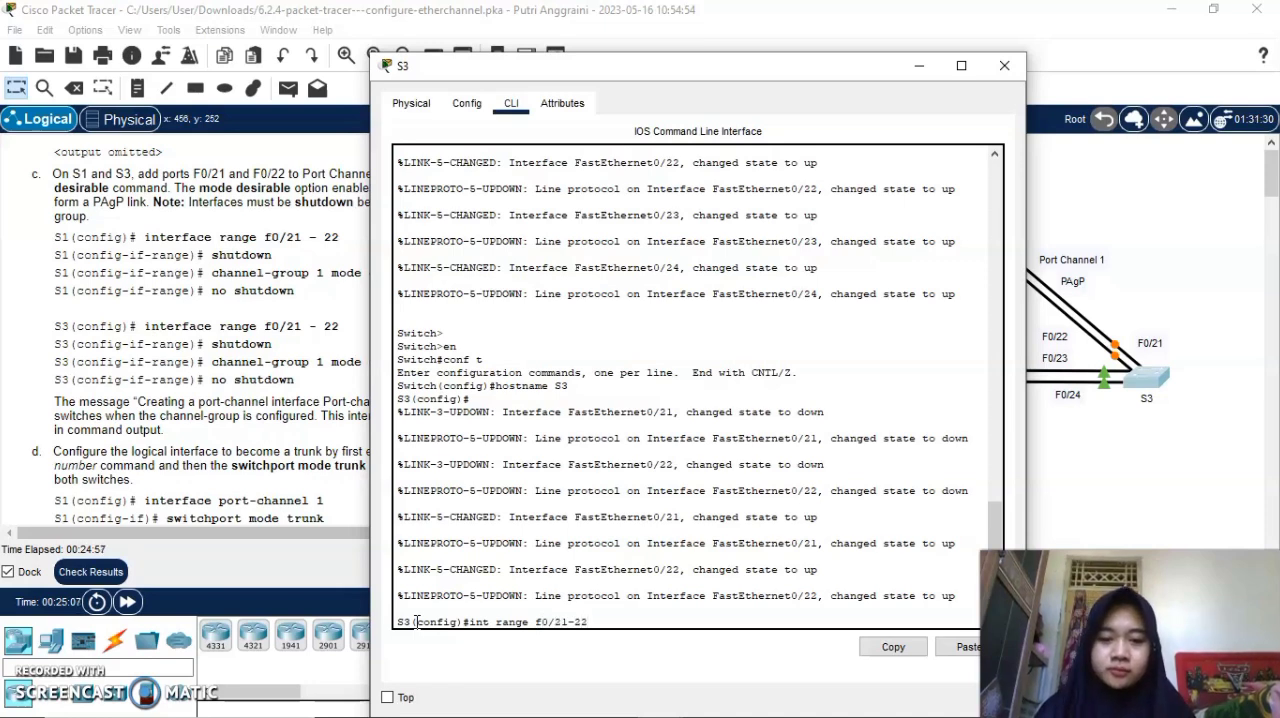
key("Return")
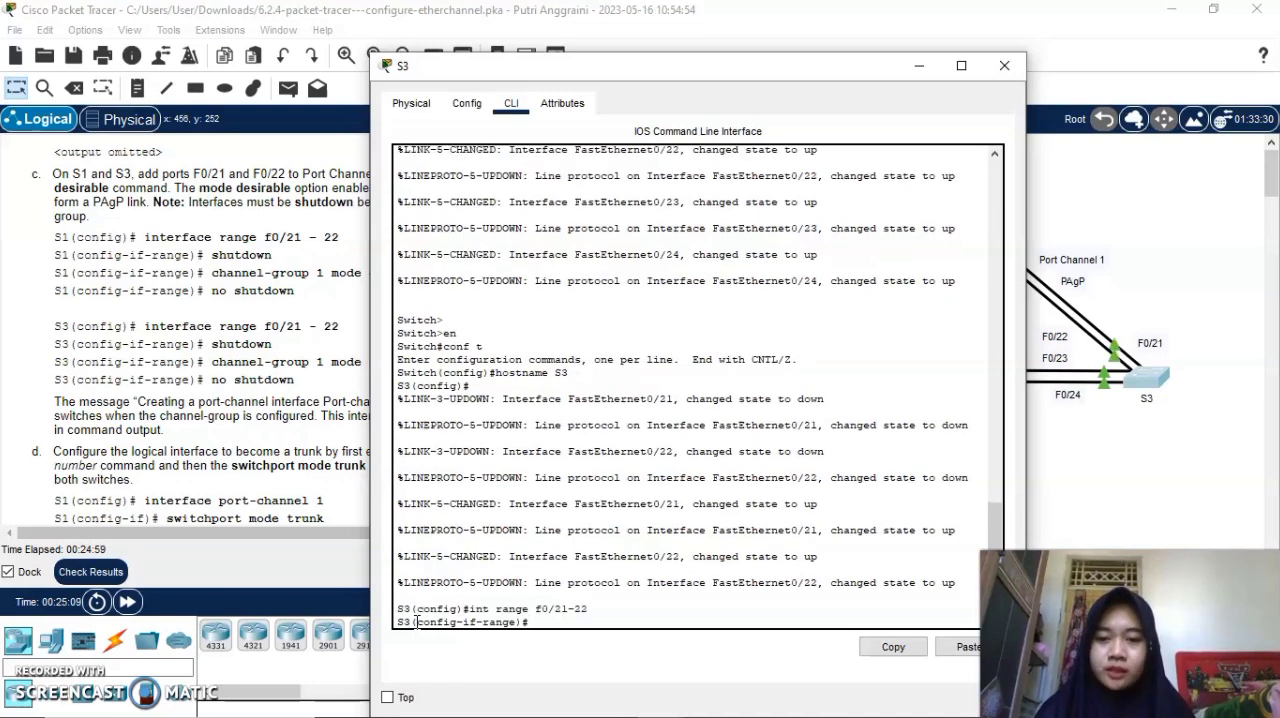
type("shutdown")
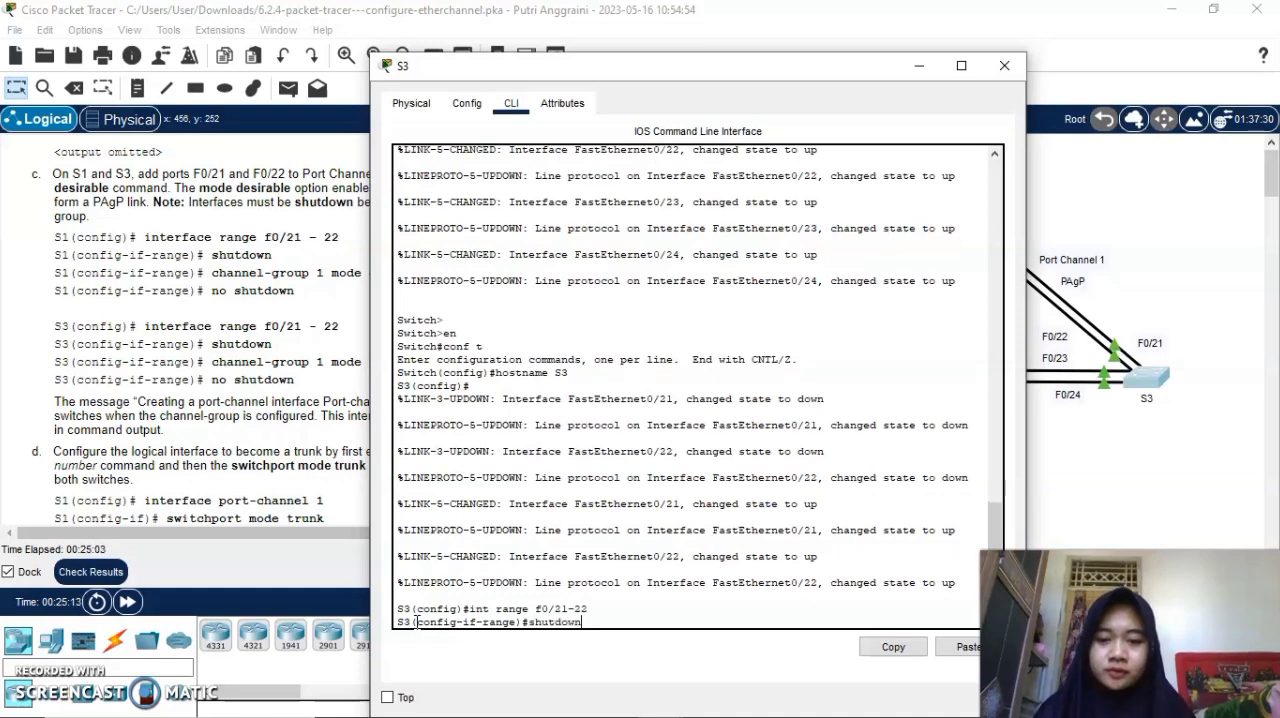
key("Return")
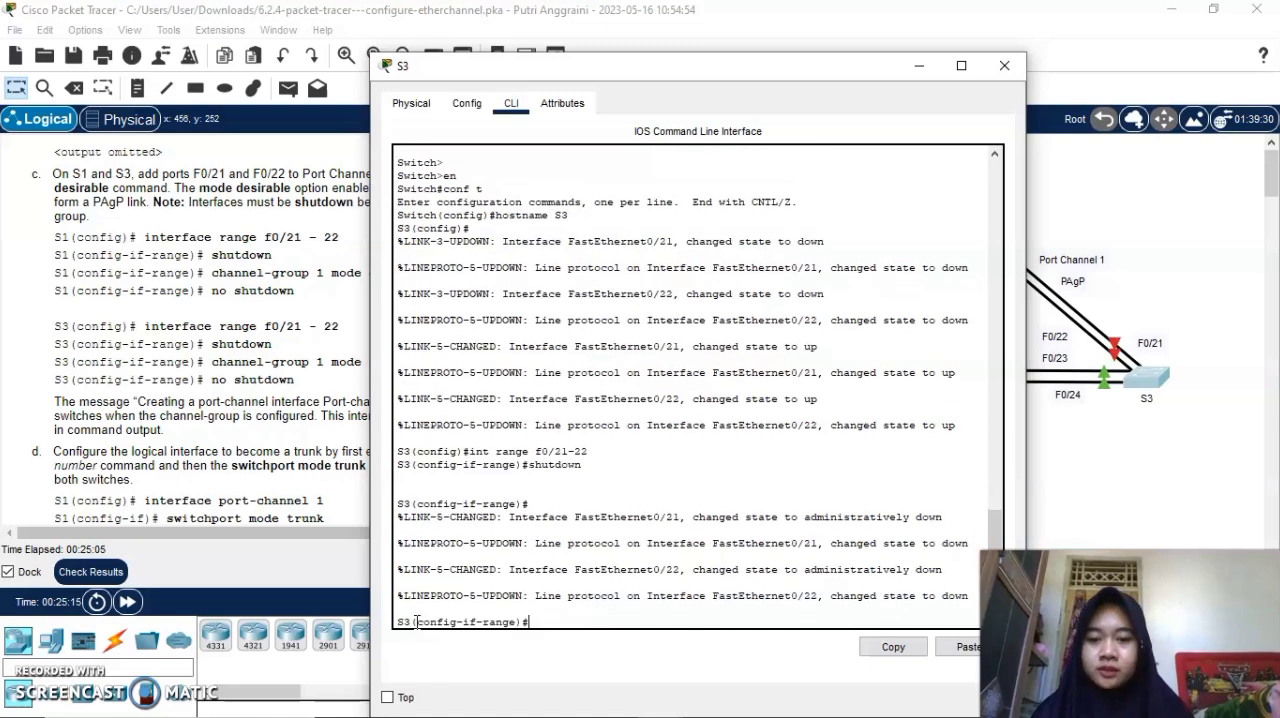
Assign S3's selected port range to channel group 1 in desirable mode.
type("channe")
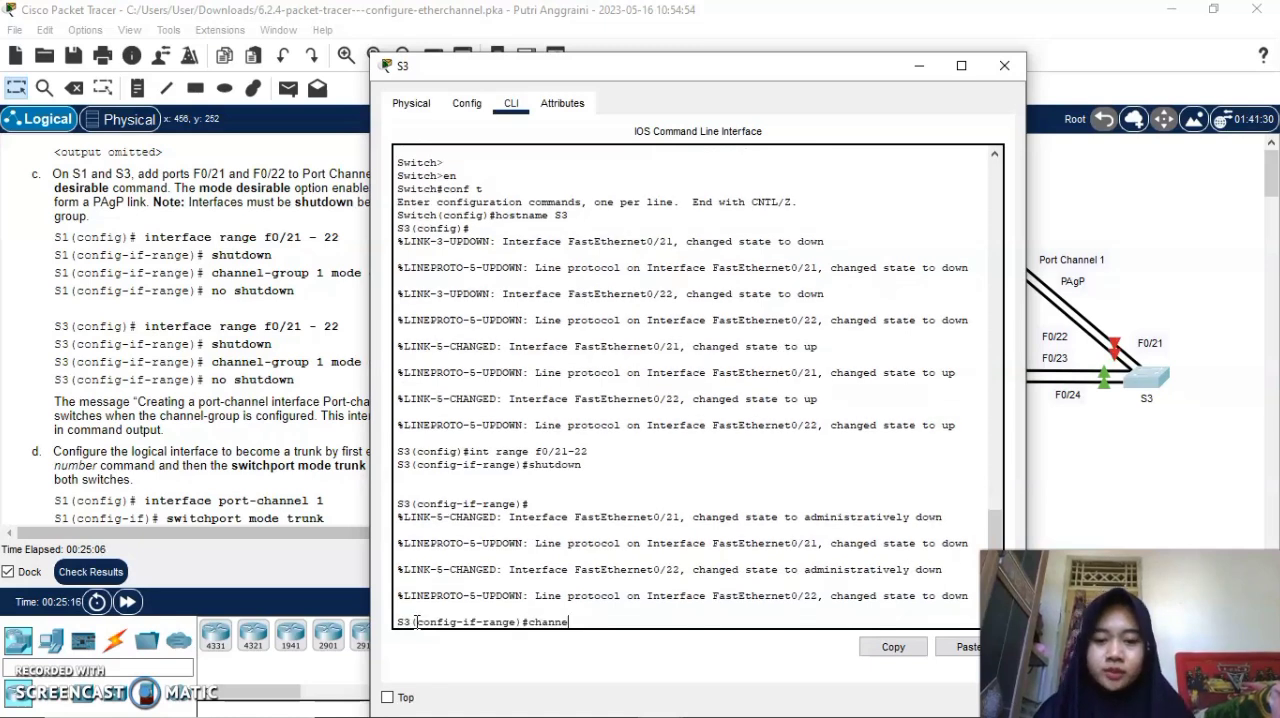
type("l-gr")
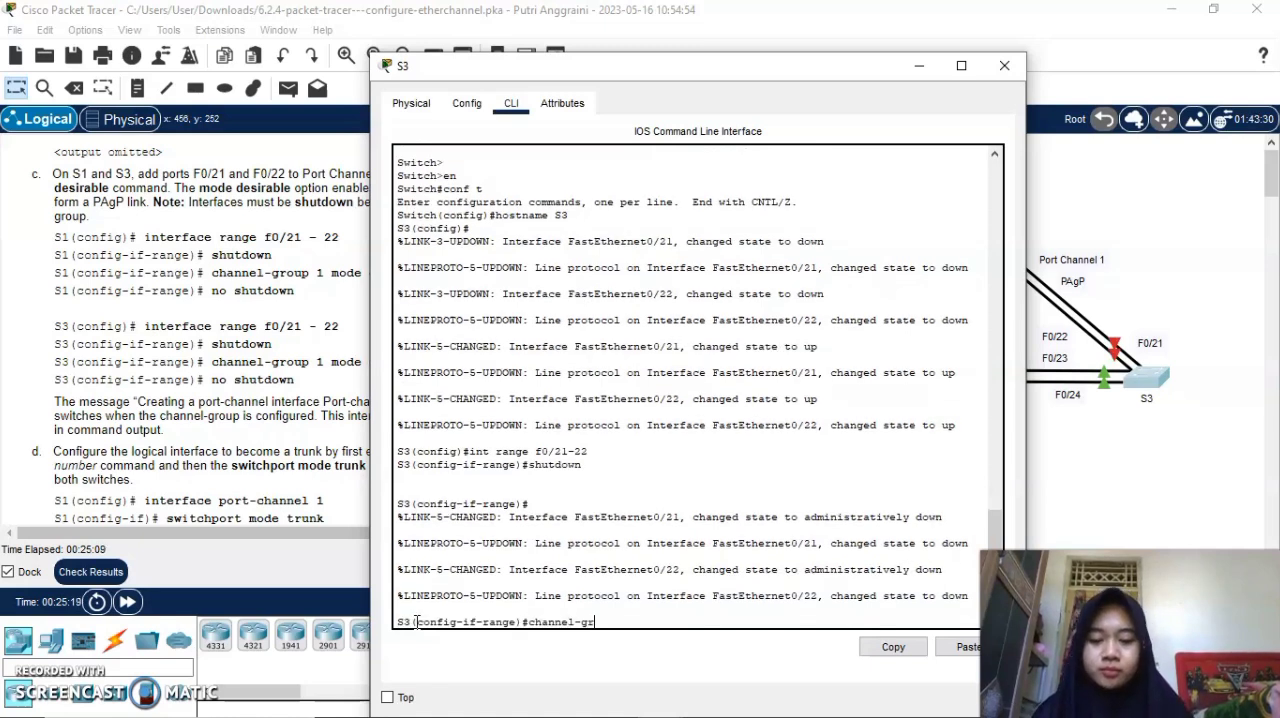
type("oi")
key("BackSpace")
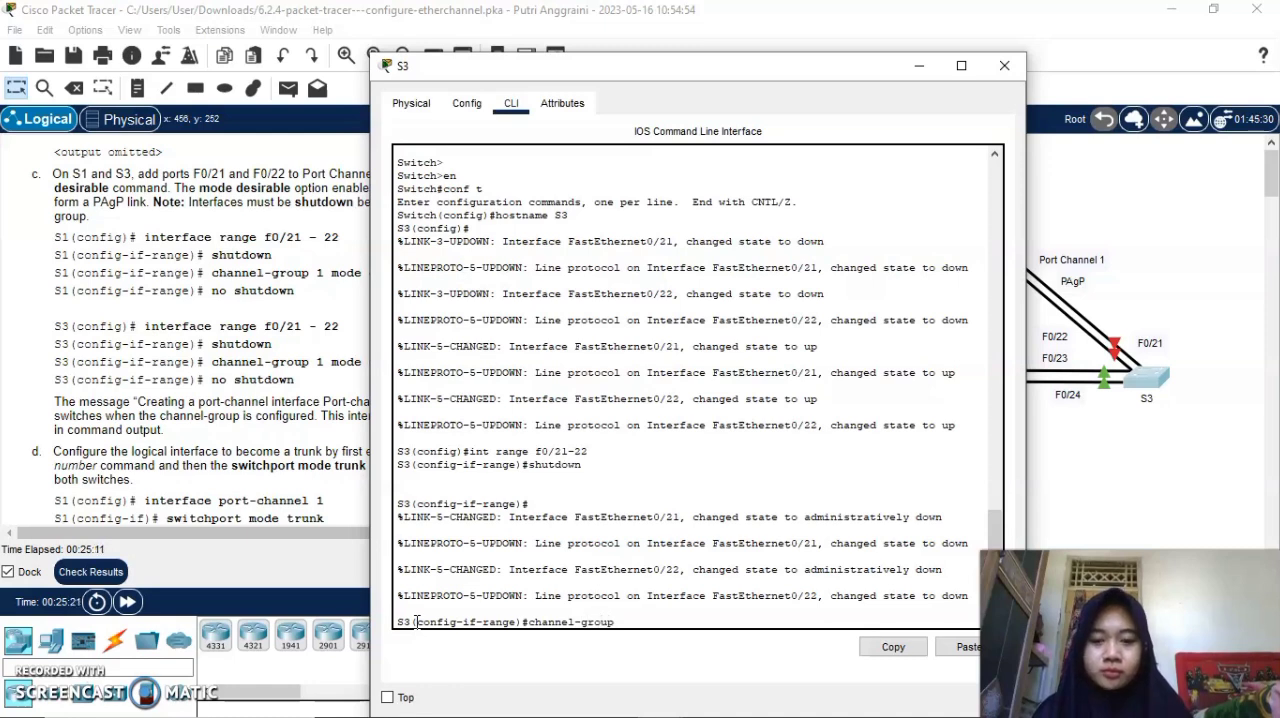
type("up 1 mode")
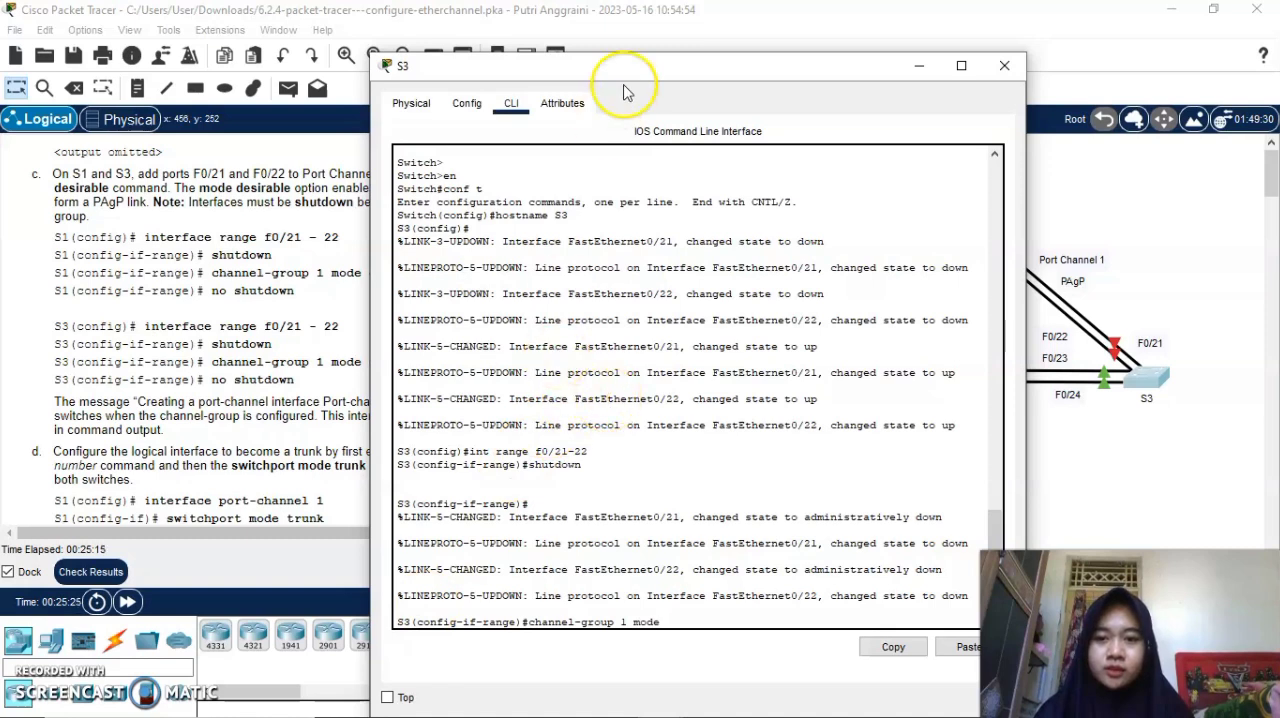
left_click_drag(609, 63, 657, 50)
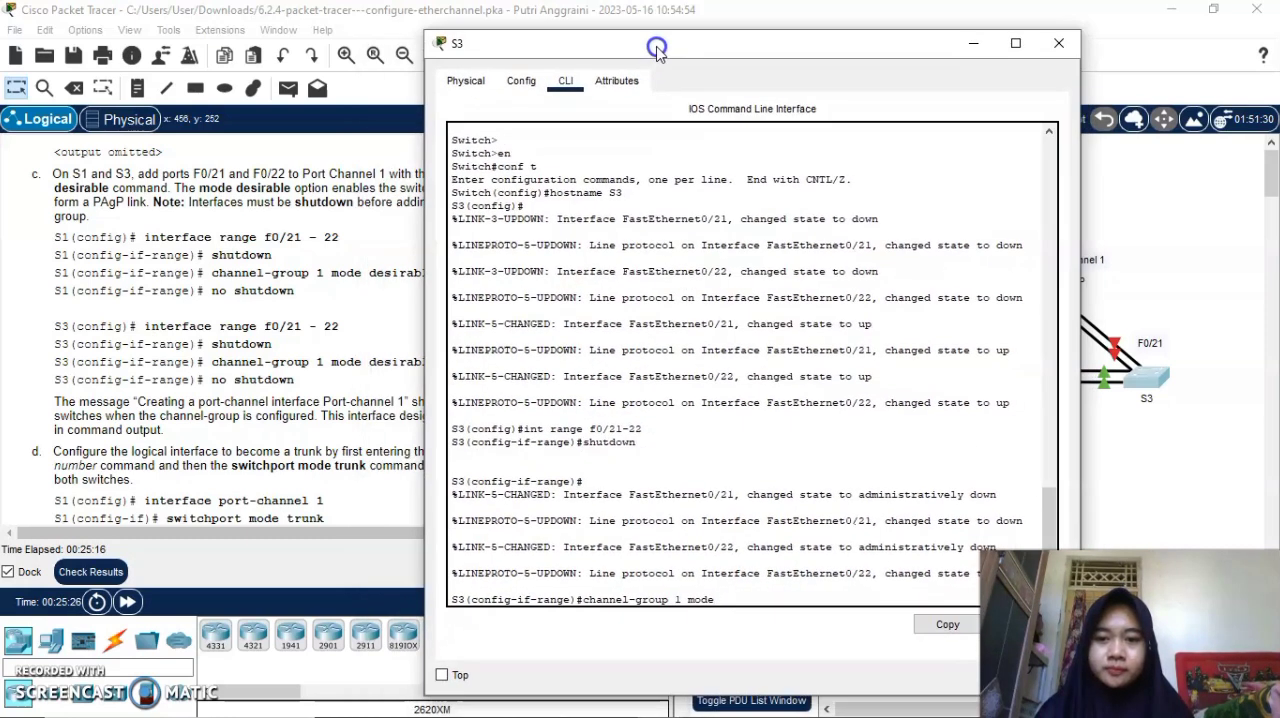
type("desirable")
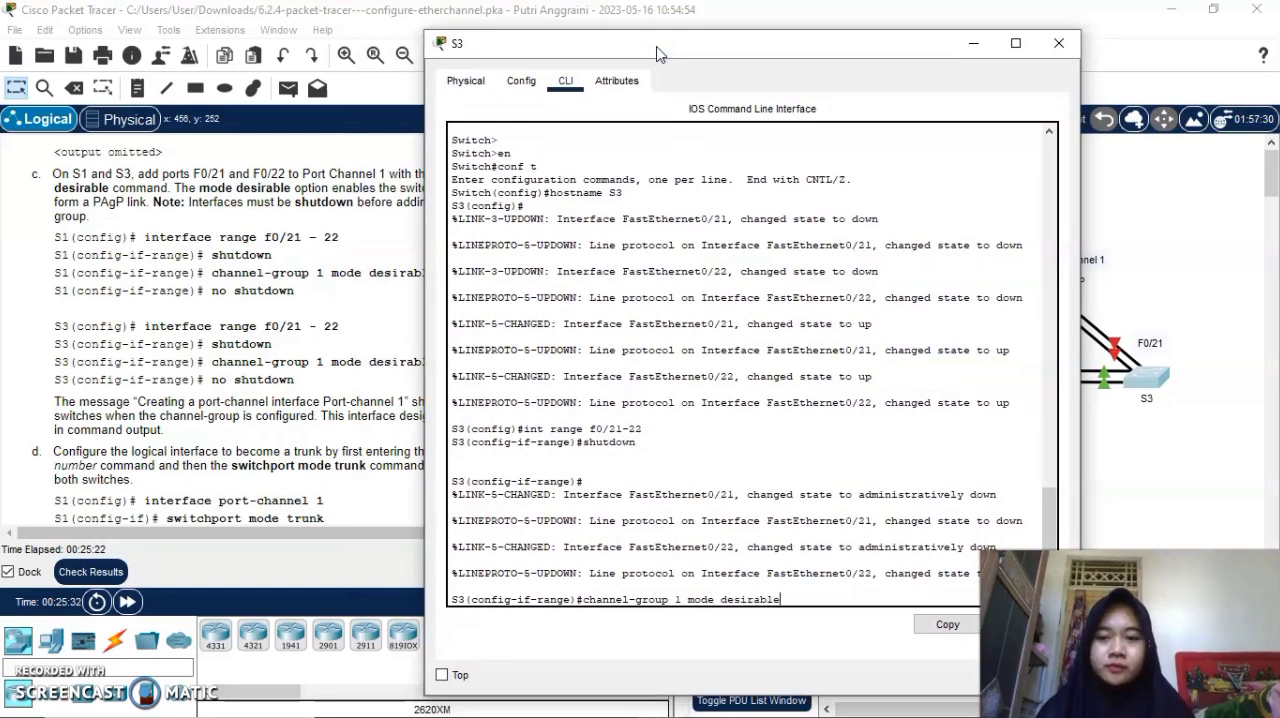
key("Return")
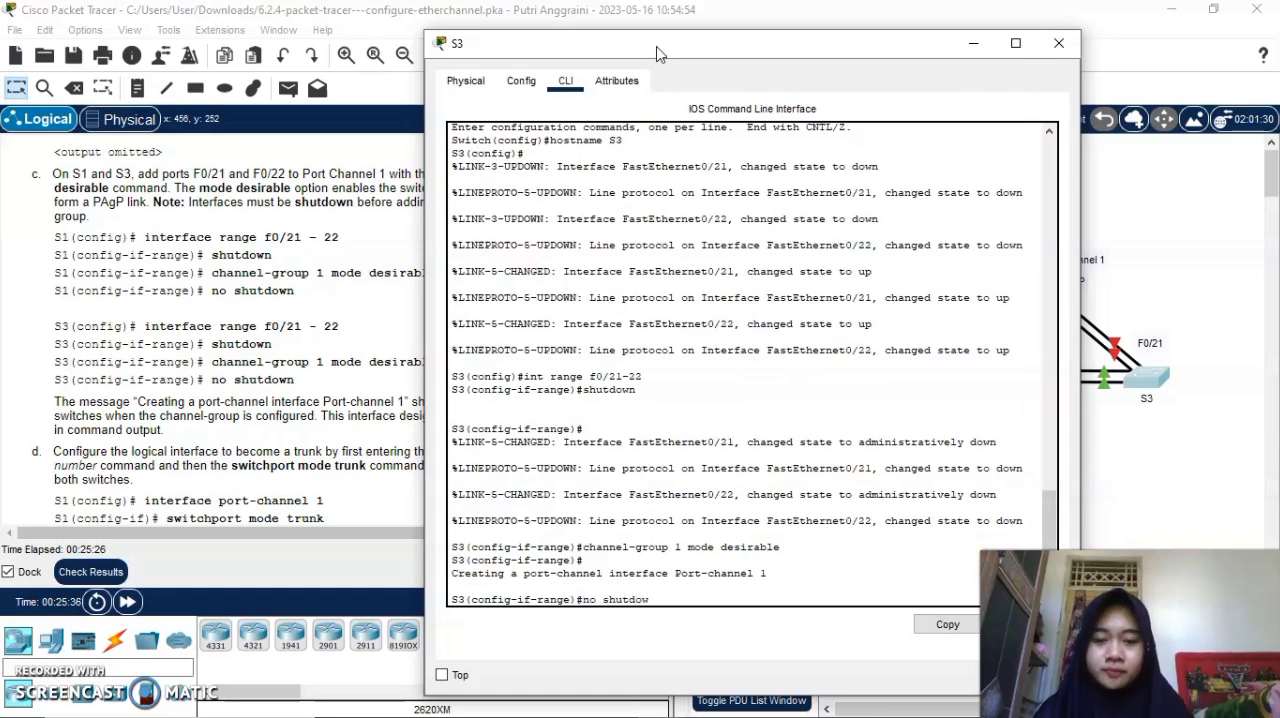
Re-enable S3's F0/21 and F0/22 ports with no shutdown and close the S3 window.
type("no shutdown")
key("Return")
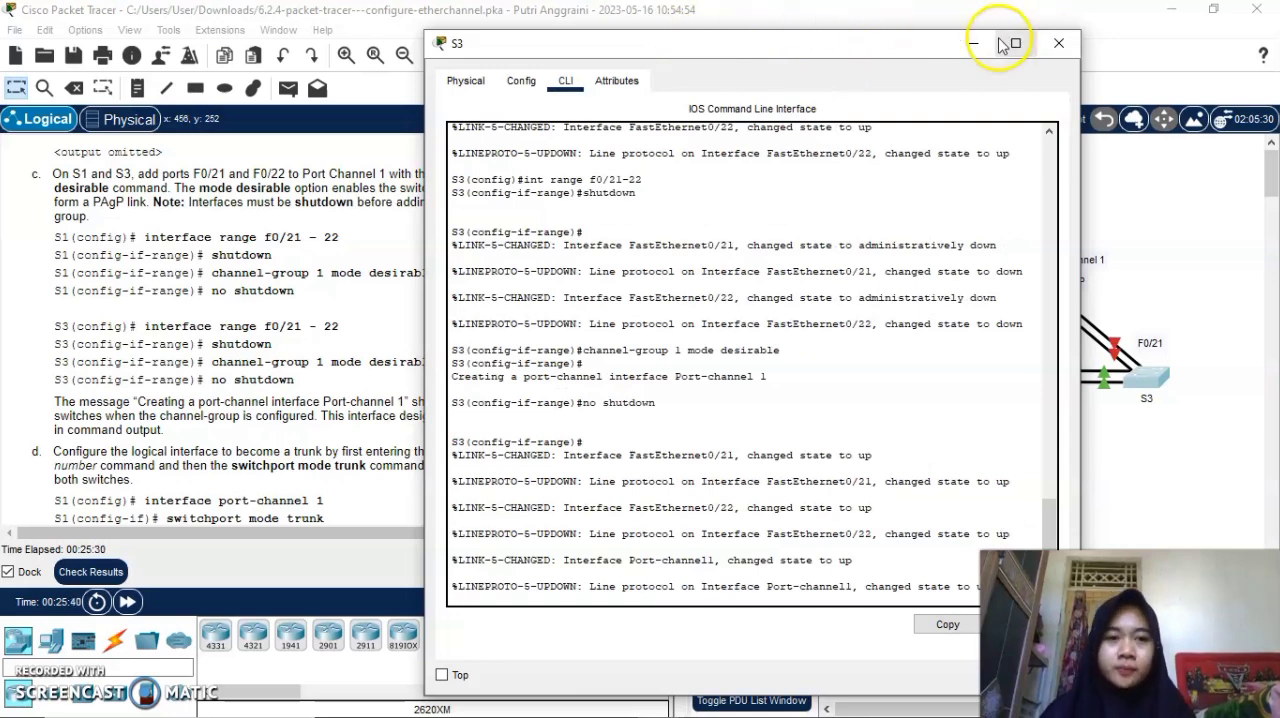
left_click(1058, 43)
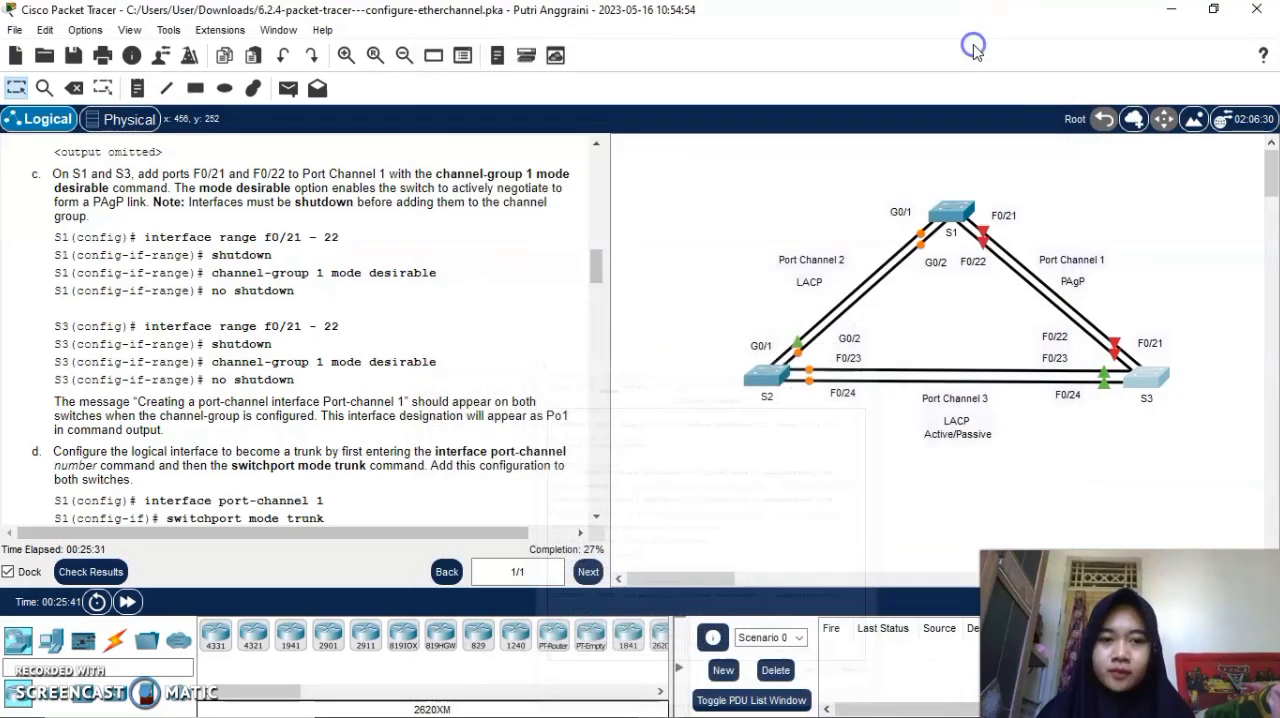
In switch S1's command line, enter interface configuration for port-channel 1.
scroll(456, 402, "down", 3)
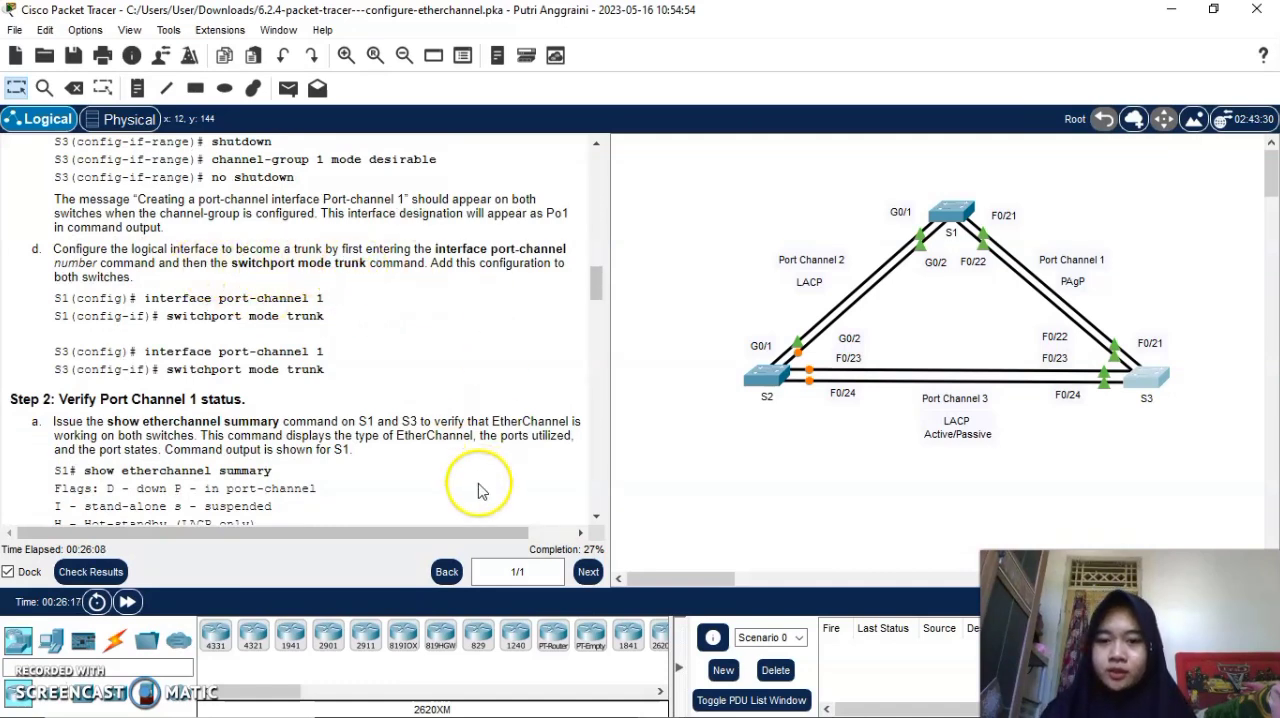
left_click(948, 210)
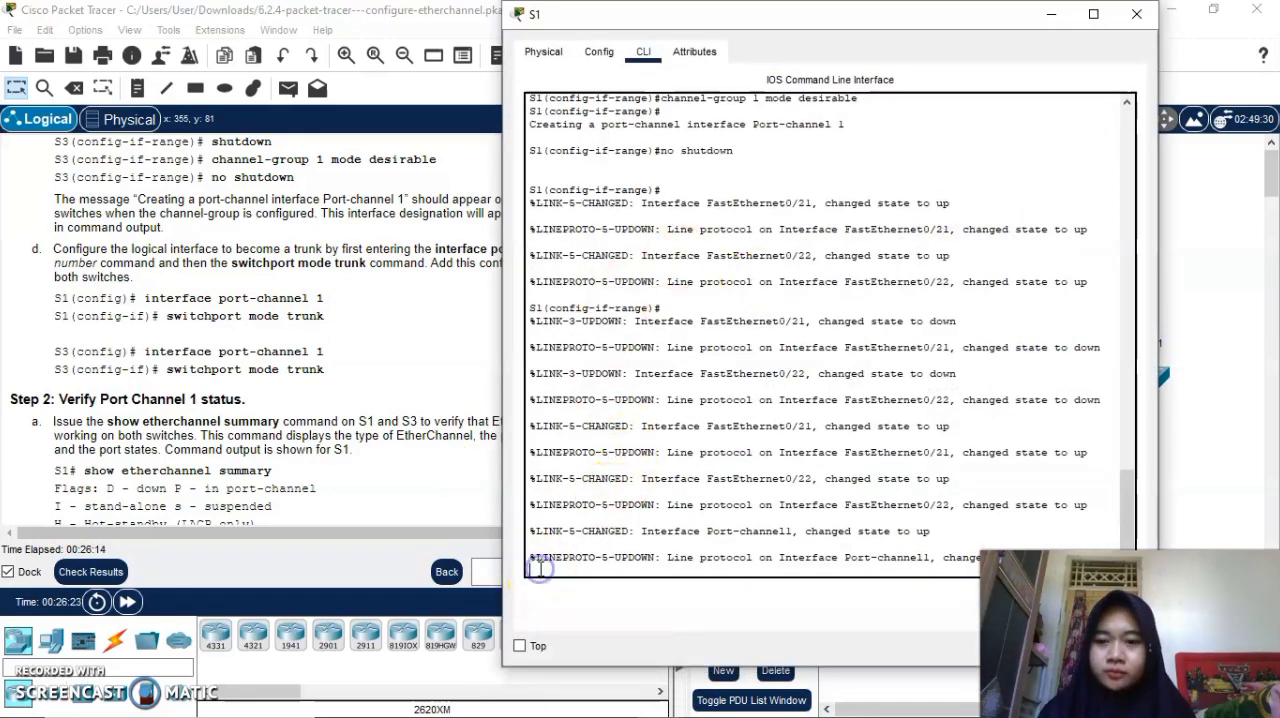
key("Return")
type("int")
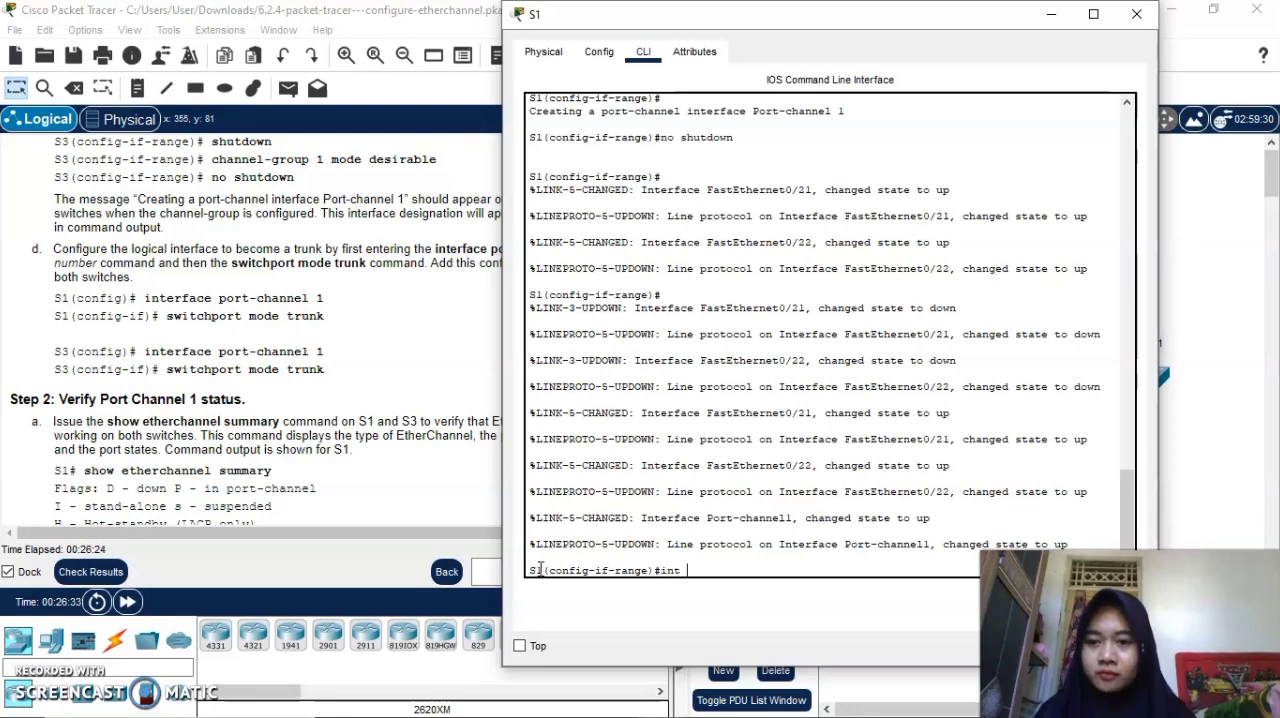
type(" port-ch")
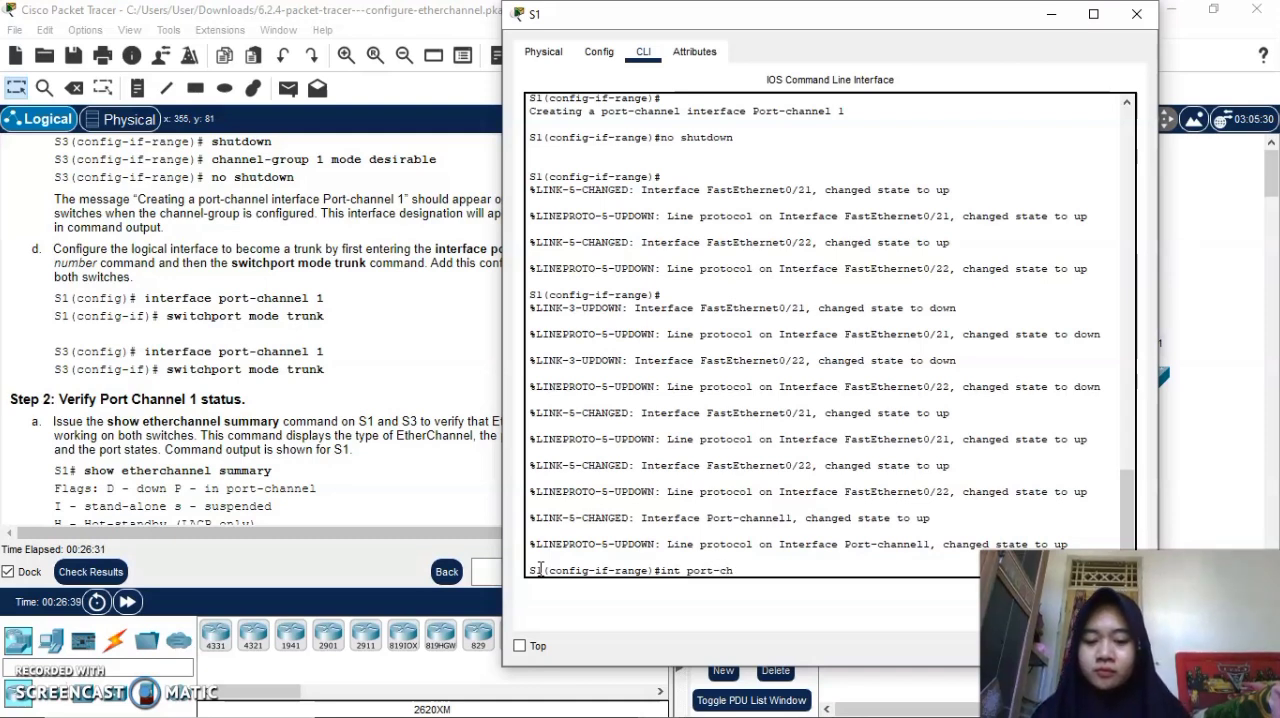
type("annel")
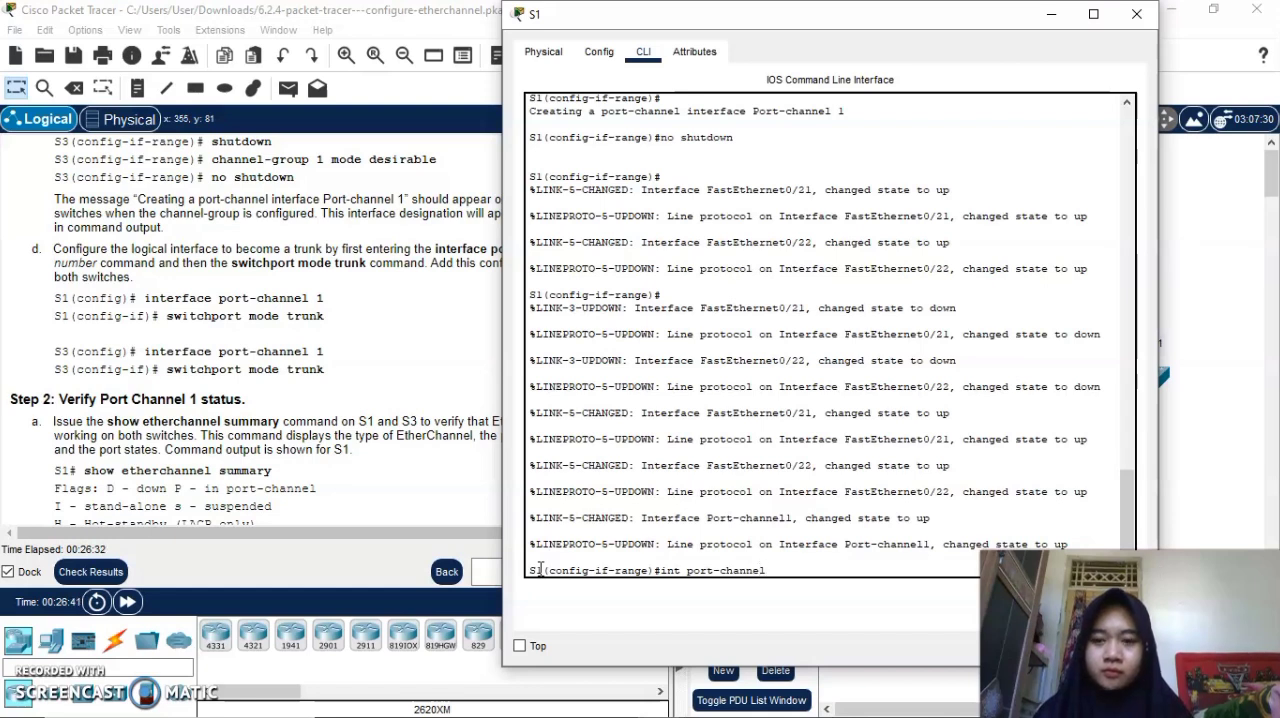
type(" 1")
key("Return")
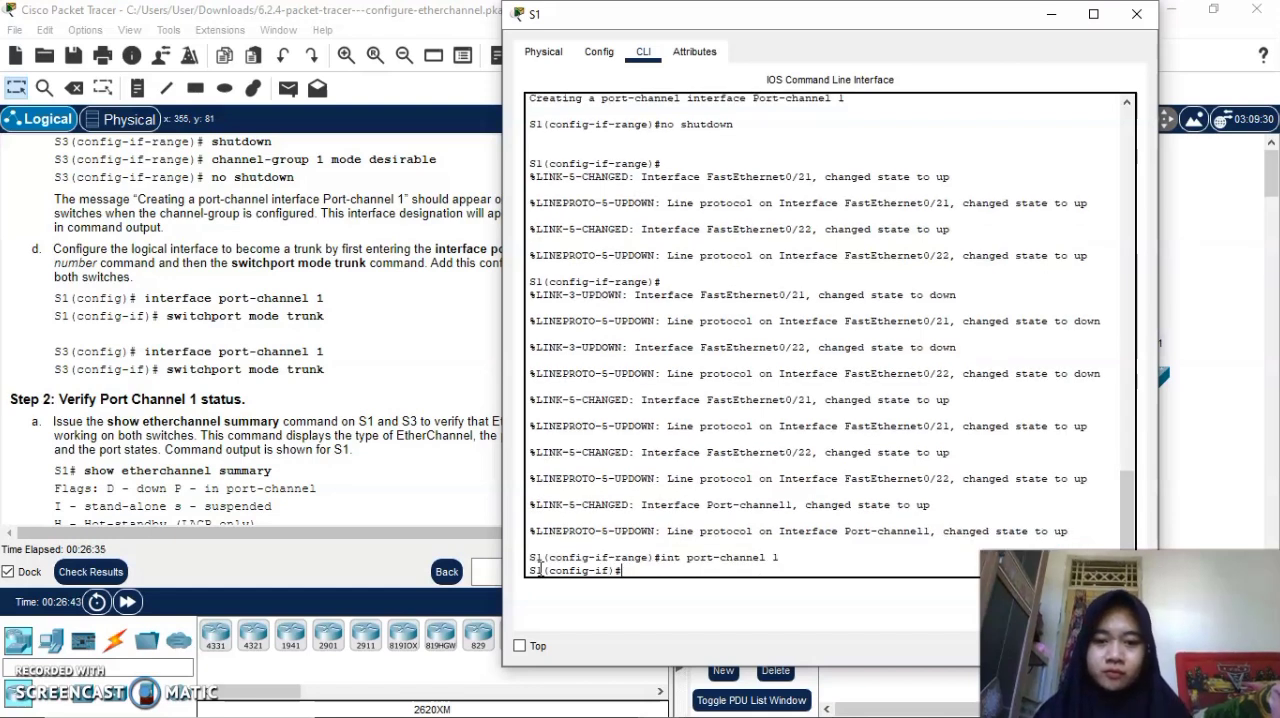
Set S1's port-channel 1 to trunk with switchport mode trunk and put away the S1 window.
type("switc")
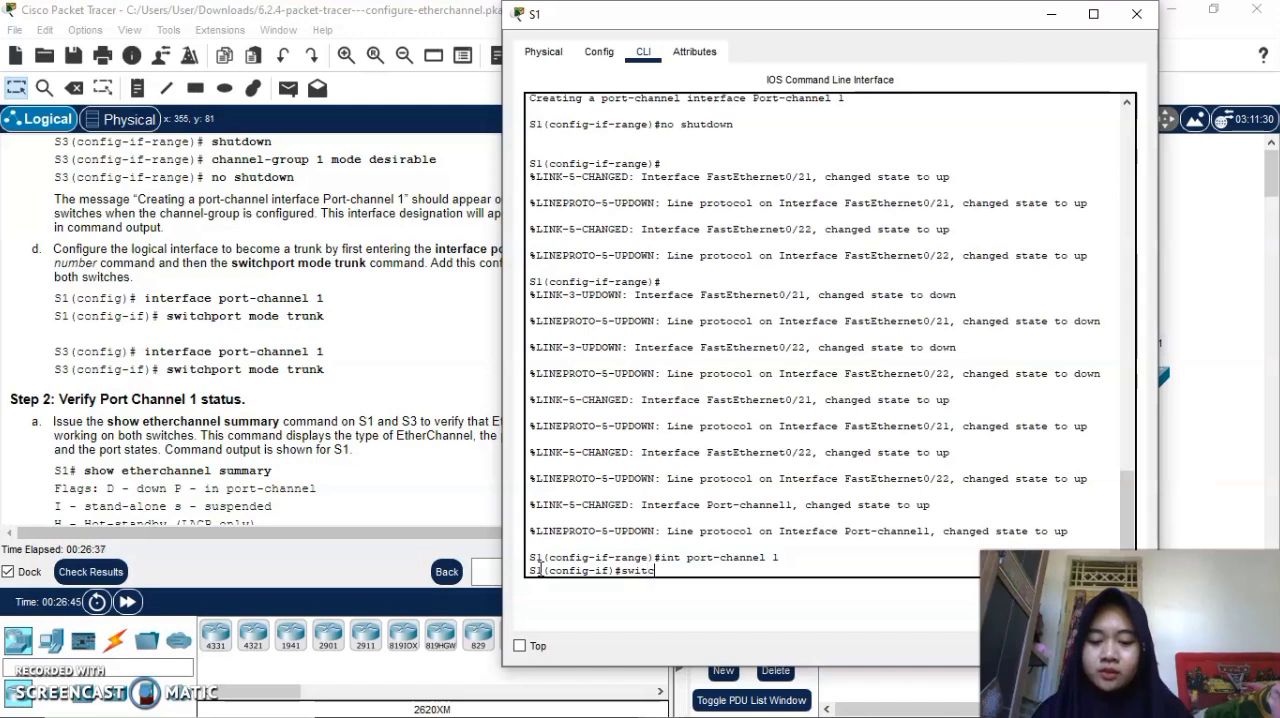
type("hport mode tr")
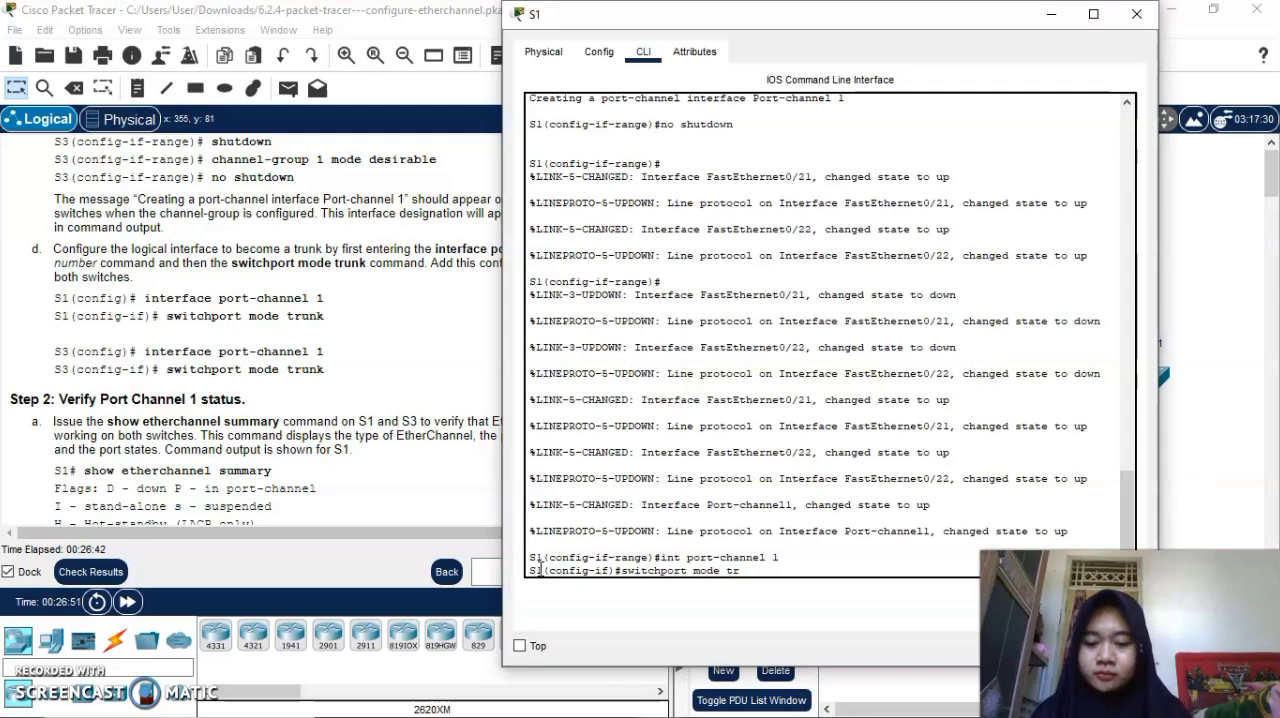
type("unk")
key("Return")
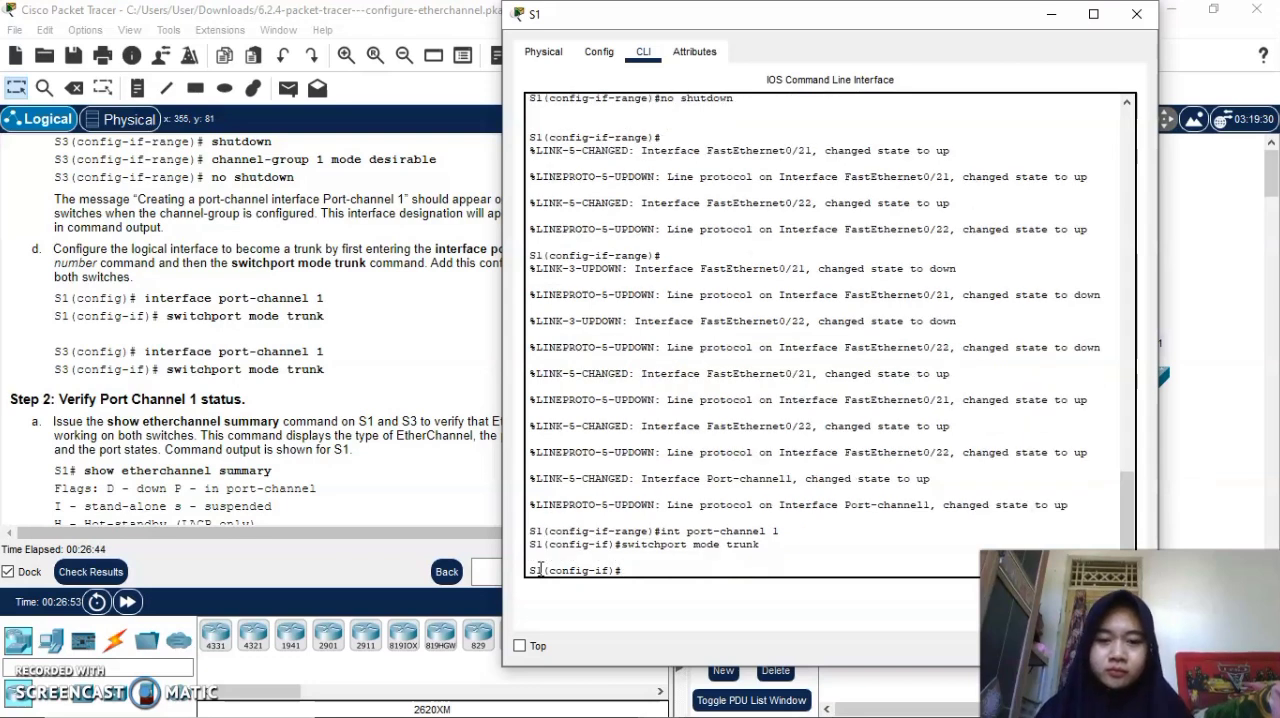
left_click(1054, 16)
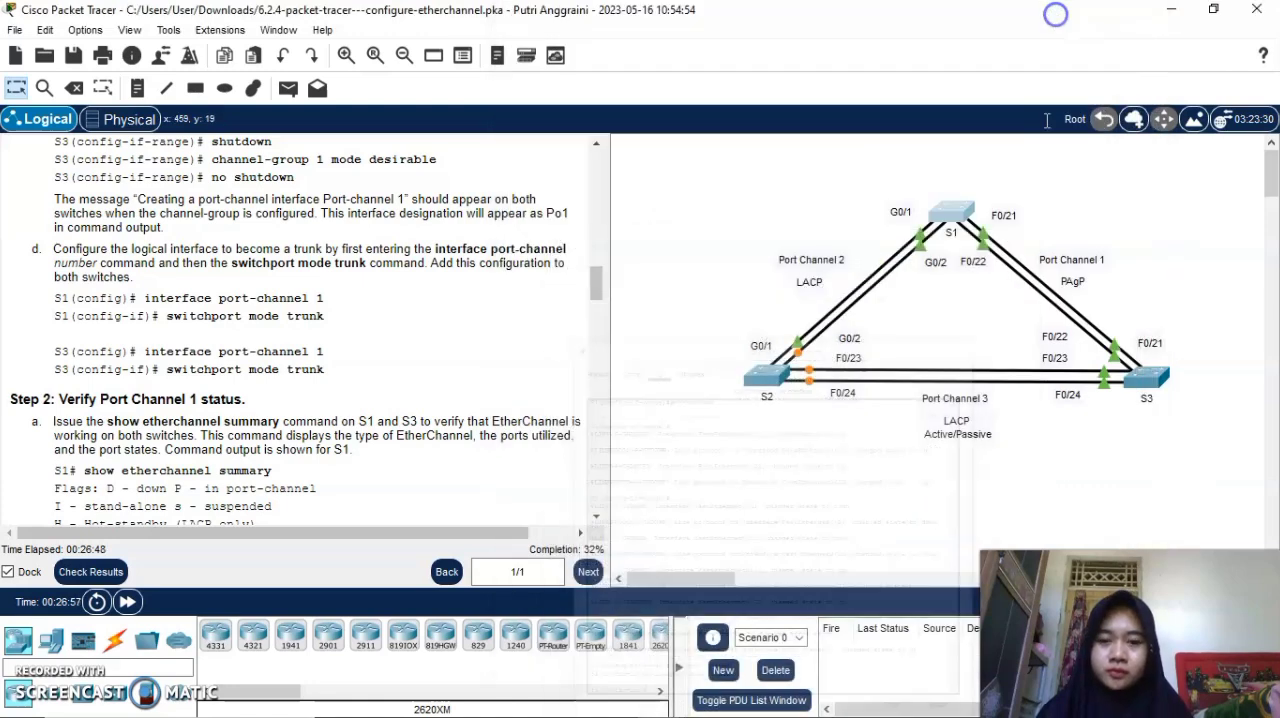
Bring up switch S3's command line at a fresh interface-range configuration prompt.
left_click(1148, 378)
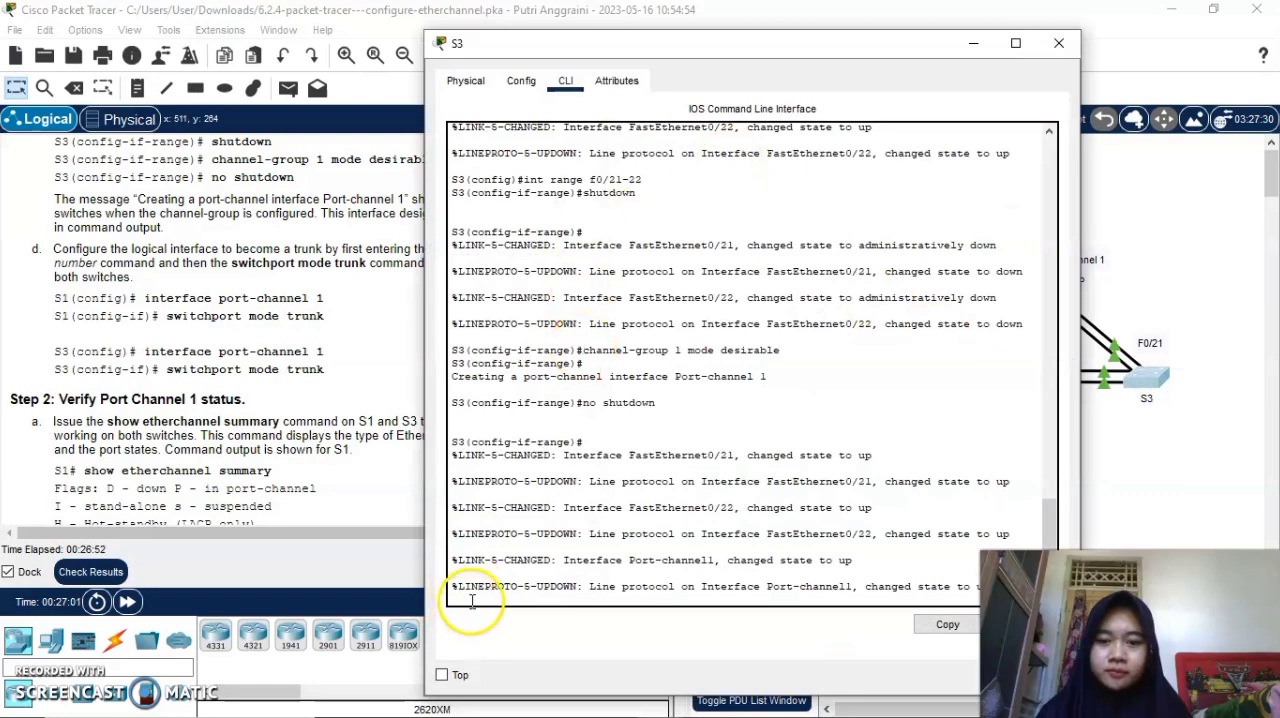
key("Return")
key("Return")
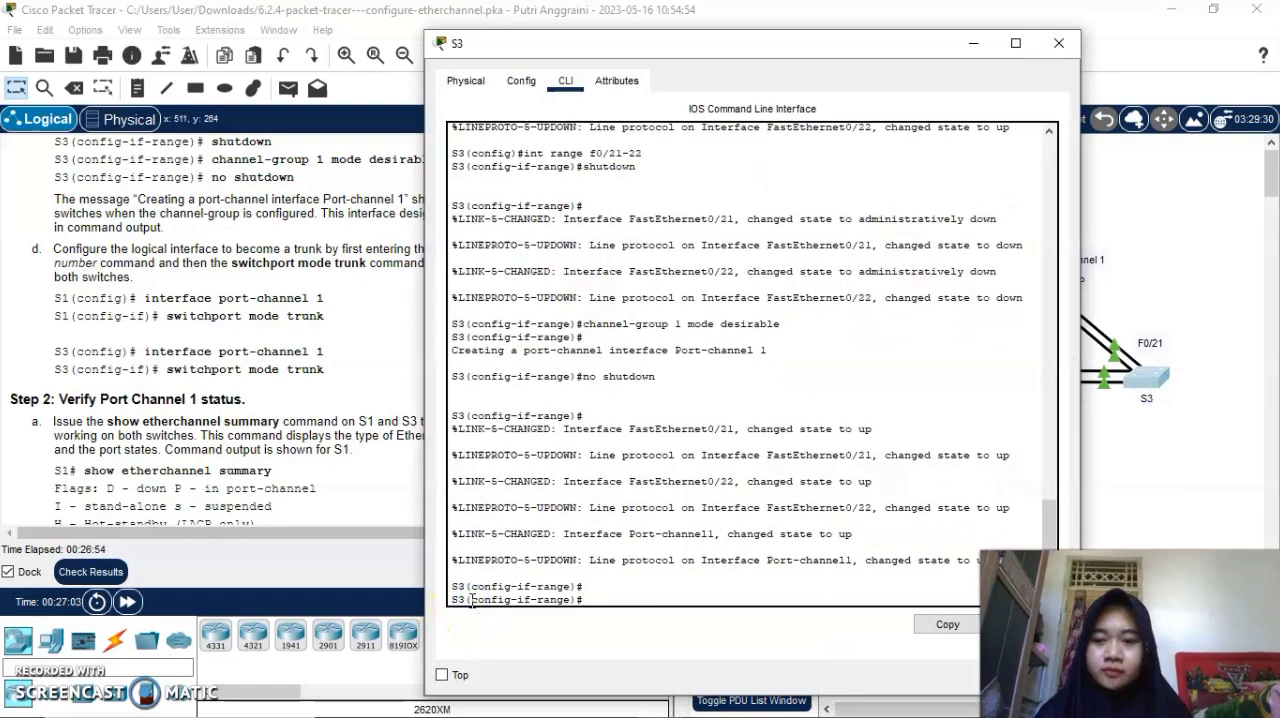
Try to enter S3's port channel configuration from interface-range mode with the command int port-channel group 1.
type("int r")
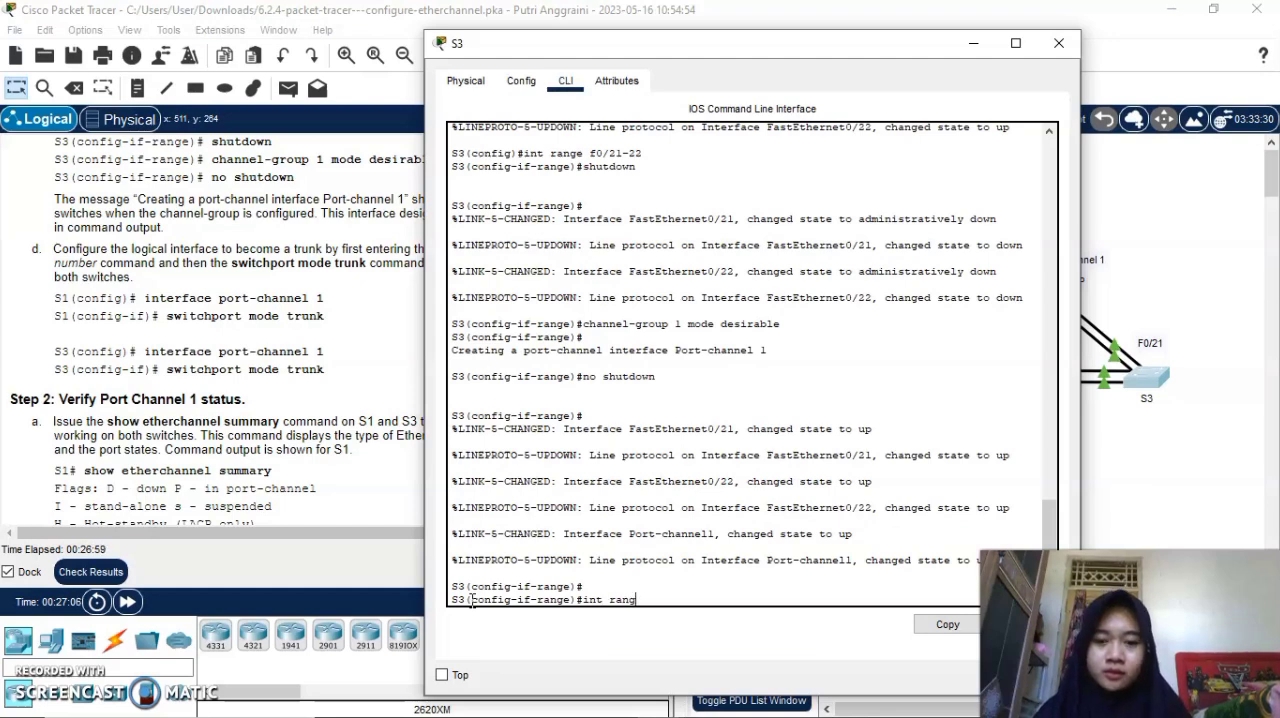
key("BackSpace")
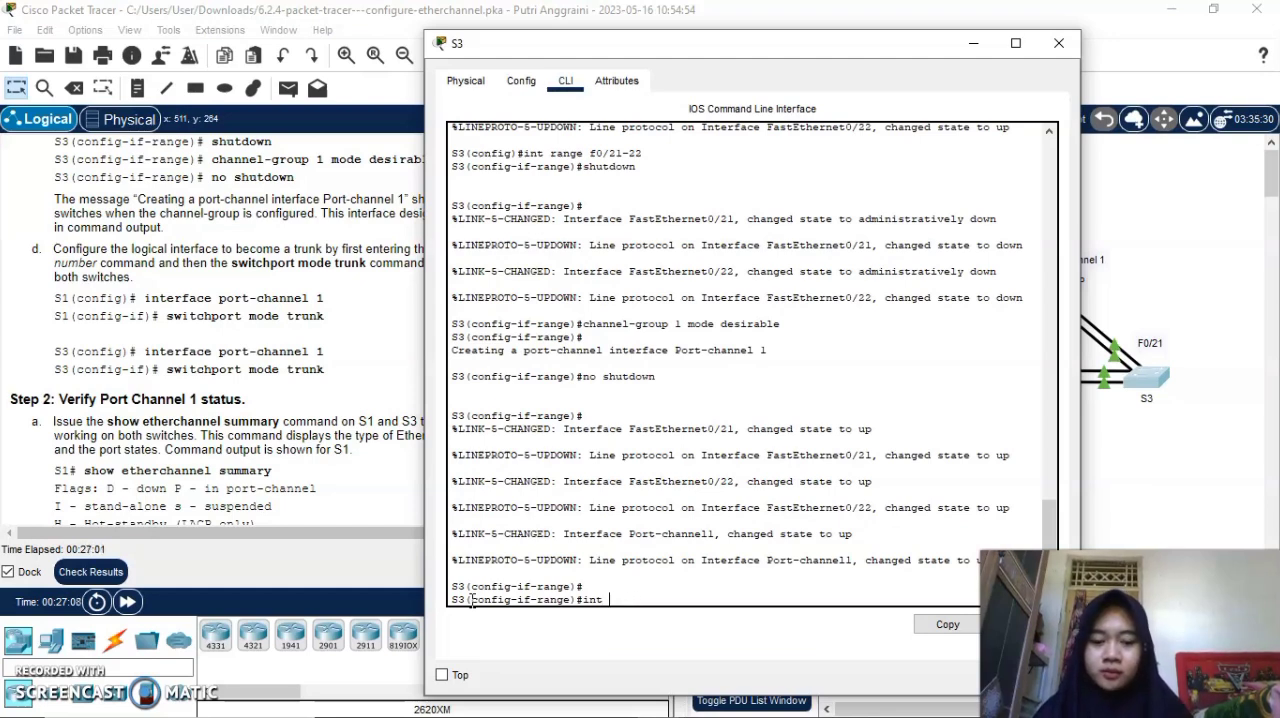
type("port-c")
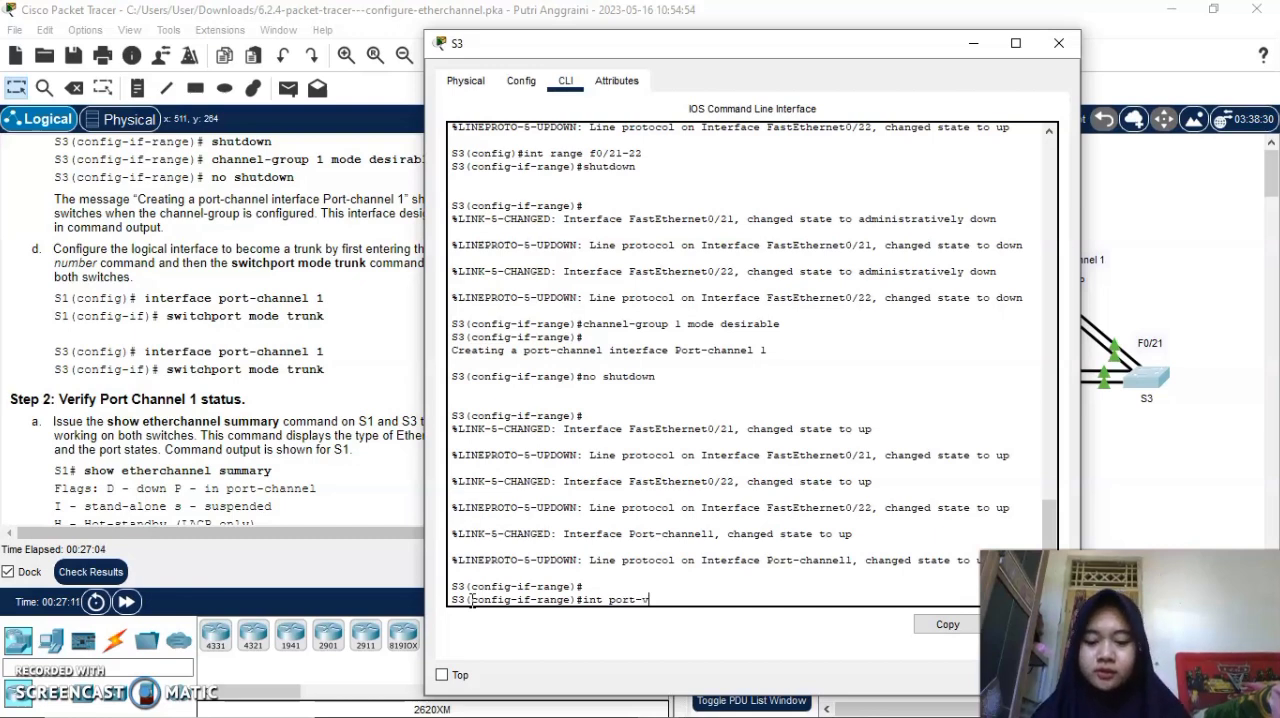
key("BackSpace")
type("channel group")
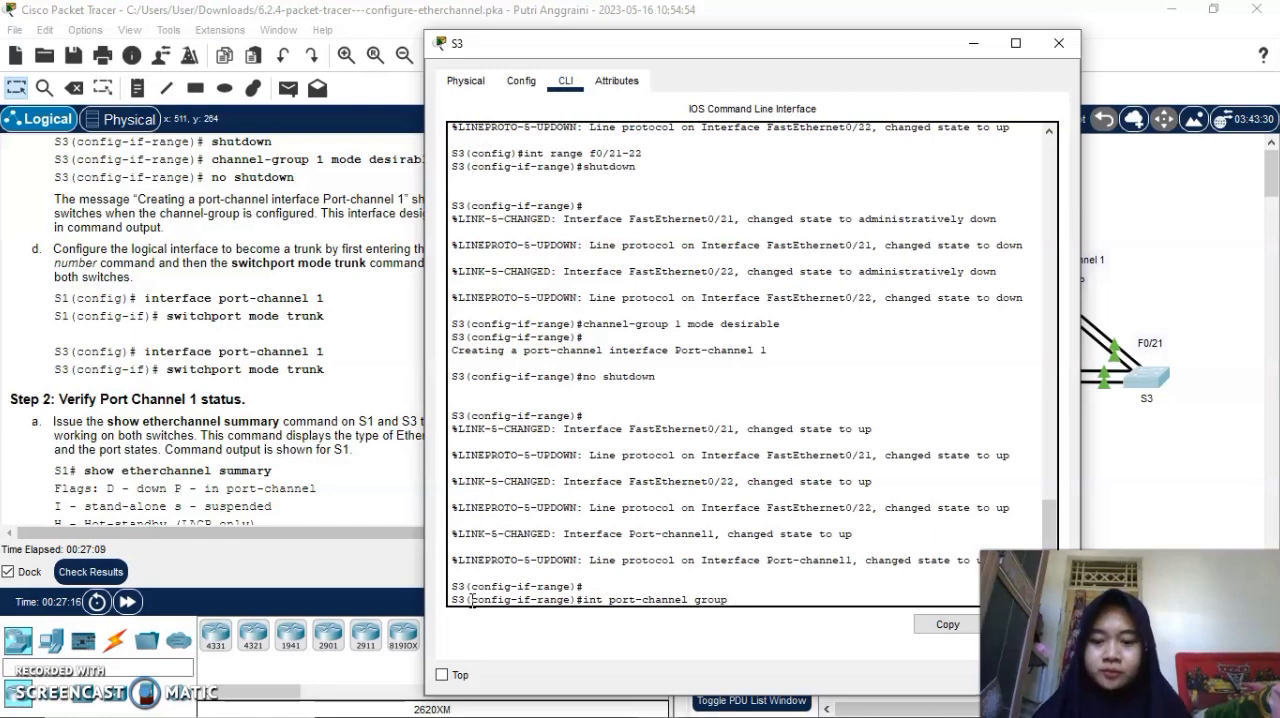
type(" 1")
key("Return")
Exit S3's interface-range mode back to global configuration mode.
type("e)#e")
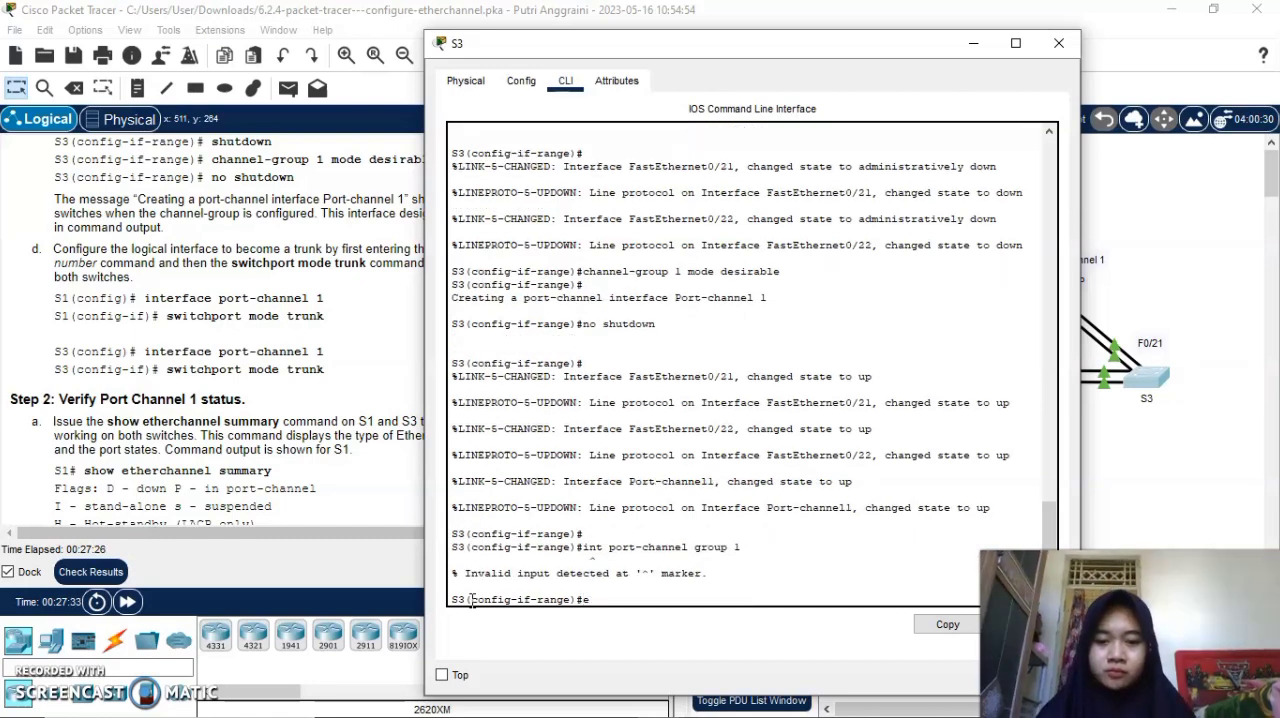
type("x")
key("Return")
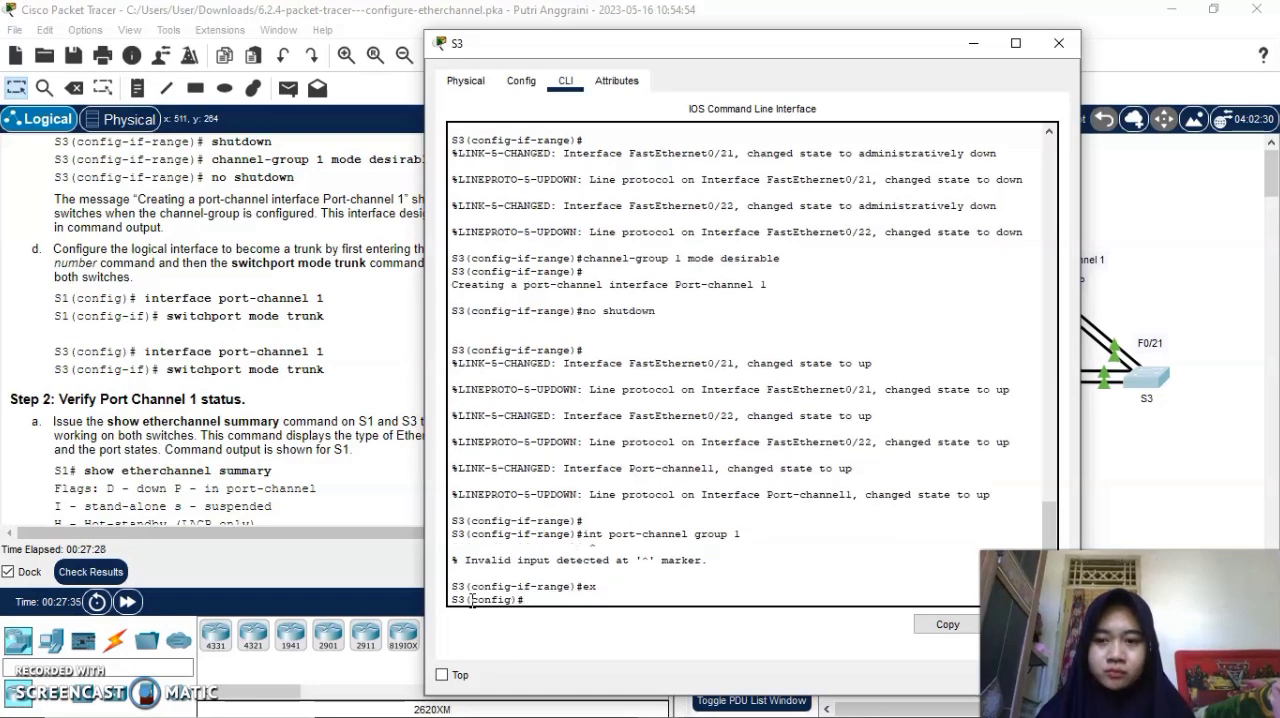
Try to enter S3's port channel configuration from global mode with the command int port channel-group 1.
type("int port channel")
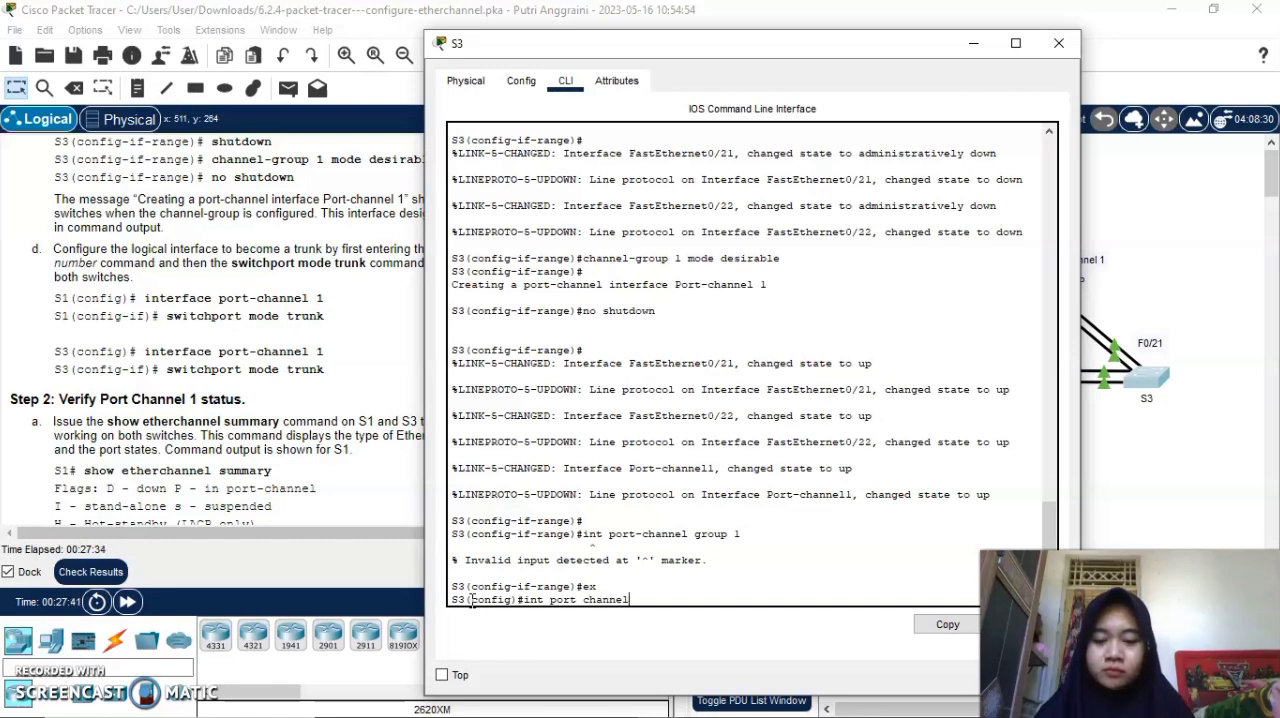
type("-group")
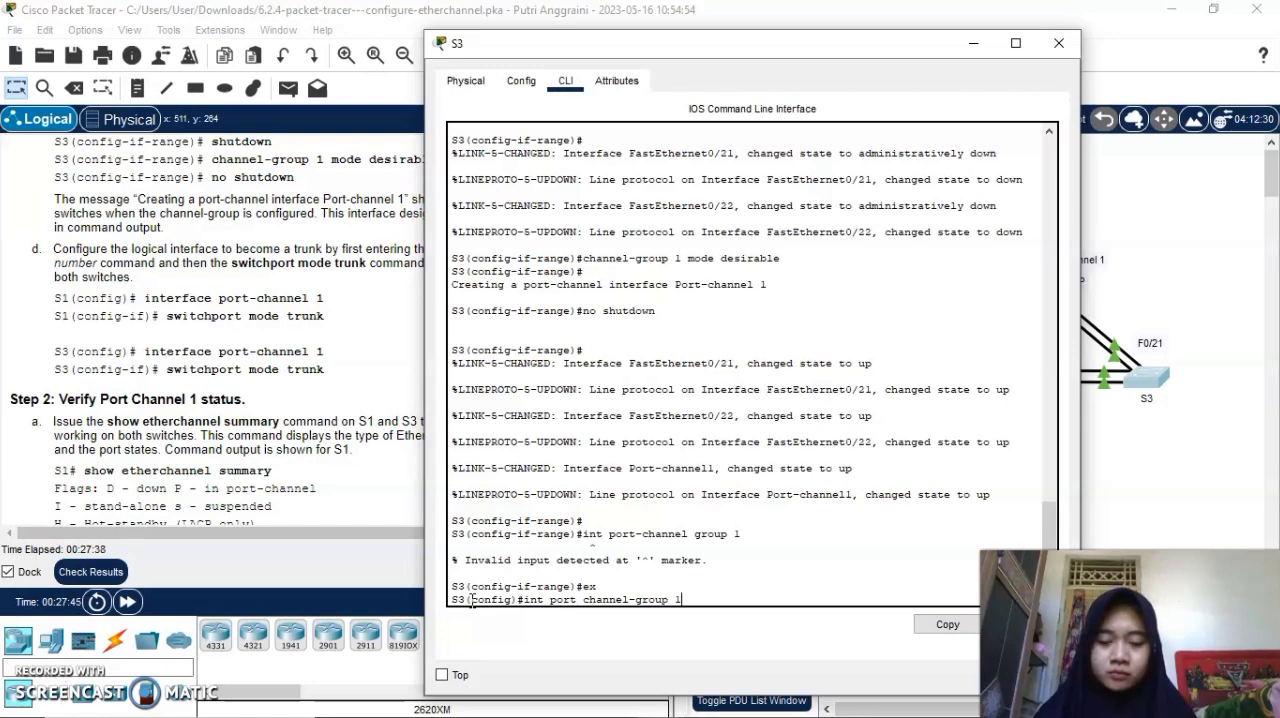
type(" 1")
key("Return")
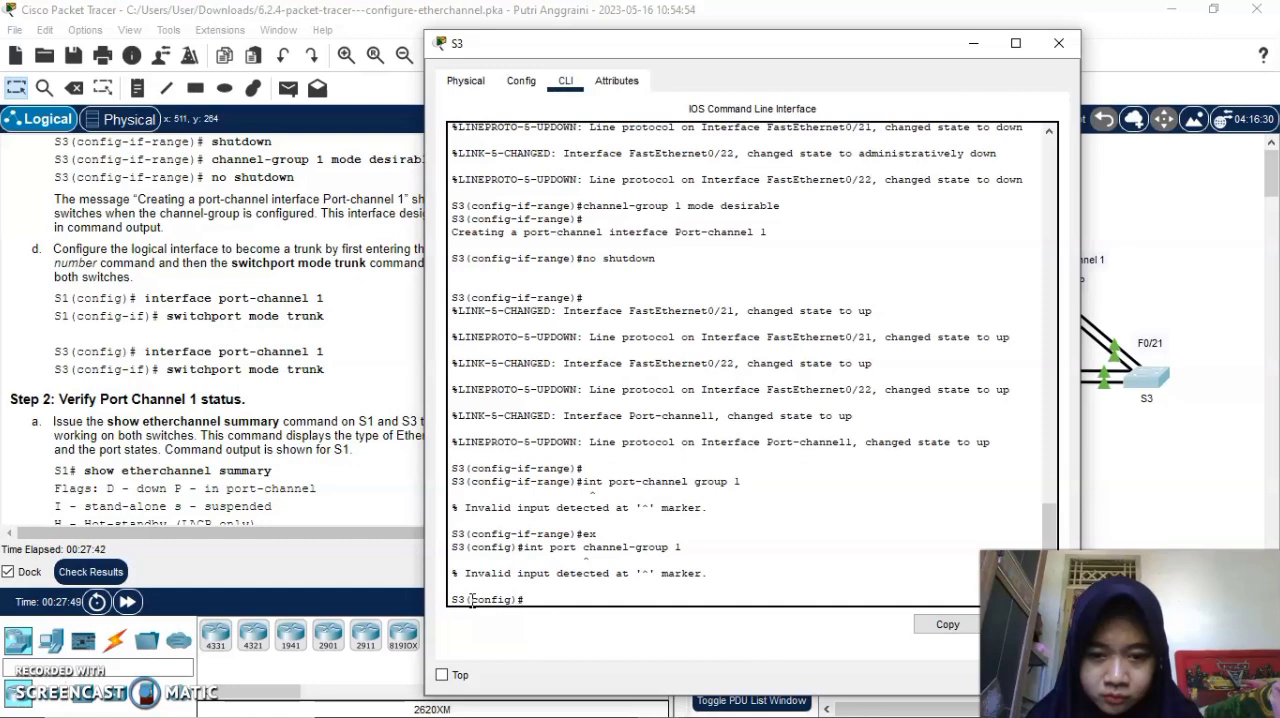
Enter interface configuration for port-channel 1 on S3 with int port-channel 1.
type("int port-chann")
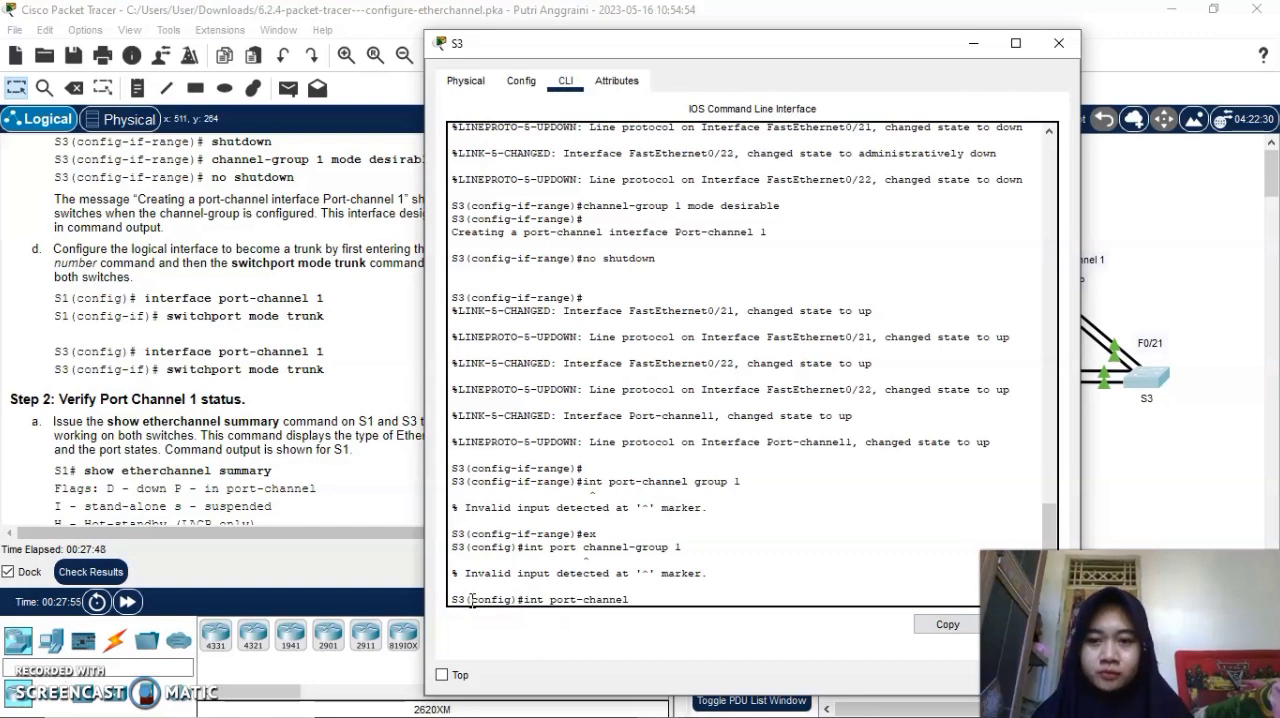
type("el ")
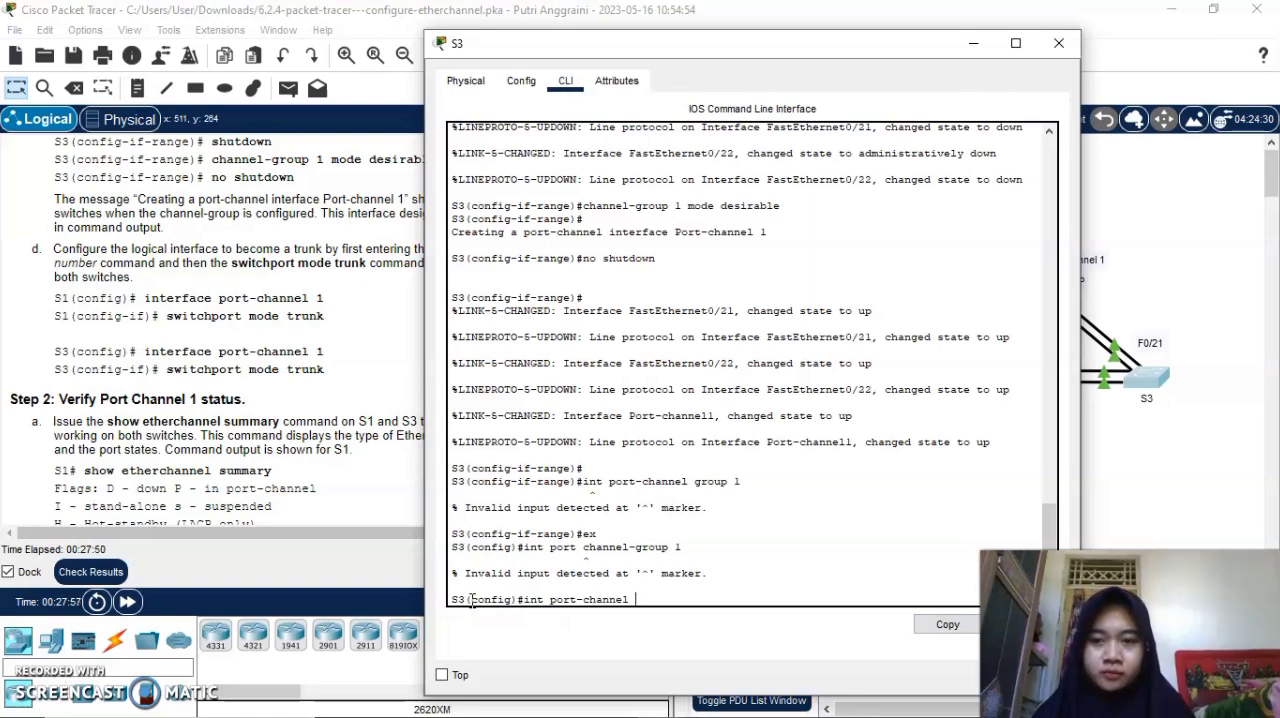
type("1")
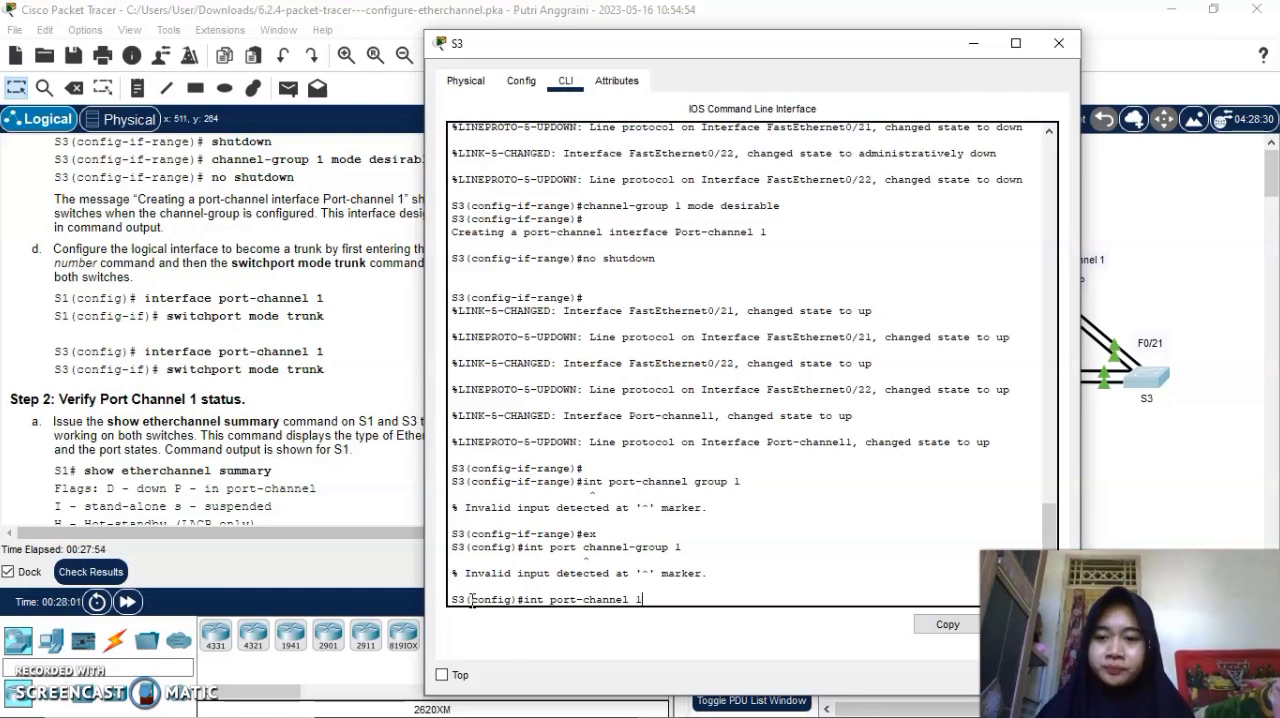
key("Return")
Set S3's port-channel 1 to trunk with switchport mode trunk and put away the S3 window.
type("switchport mod")
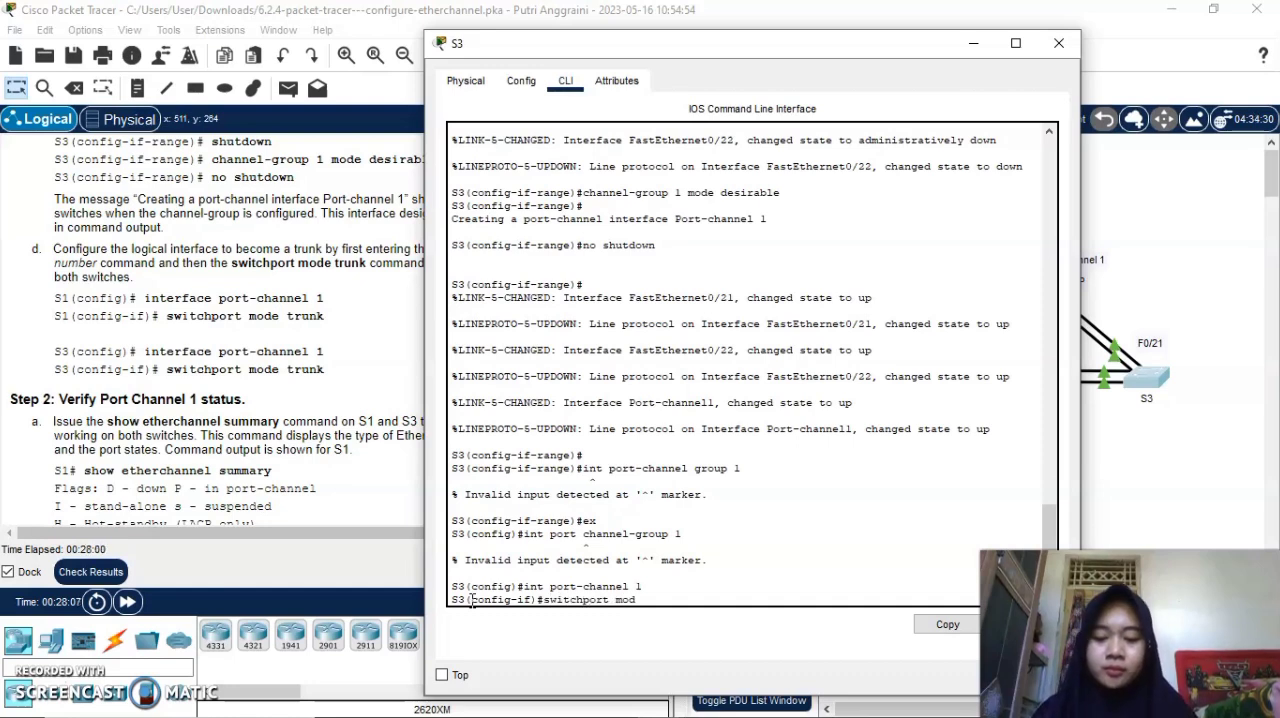
type("e trunk")
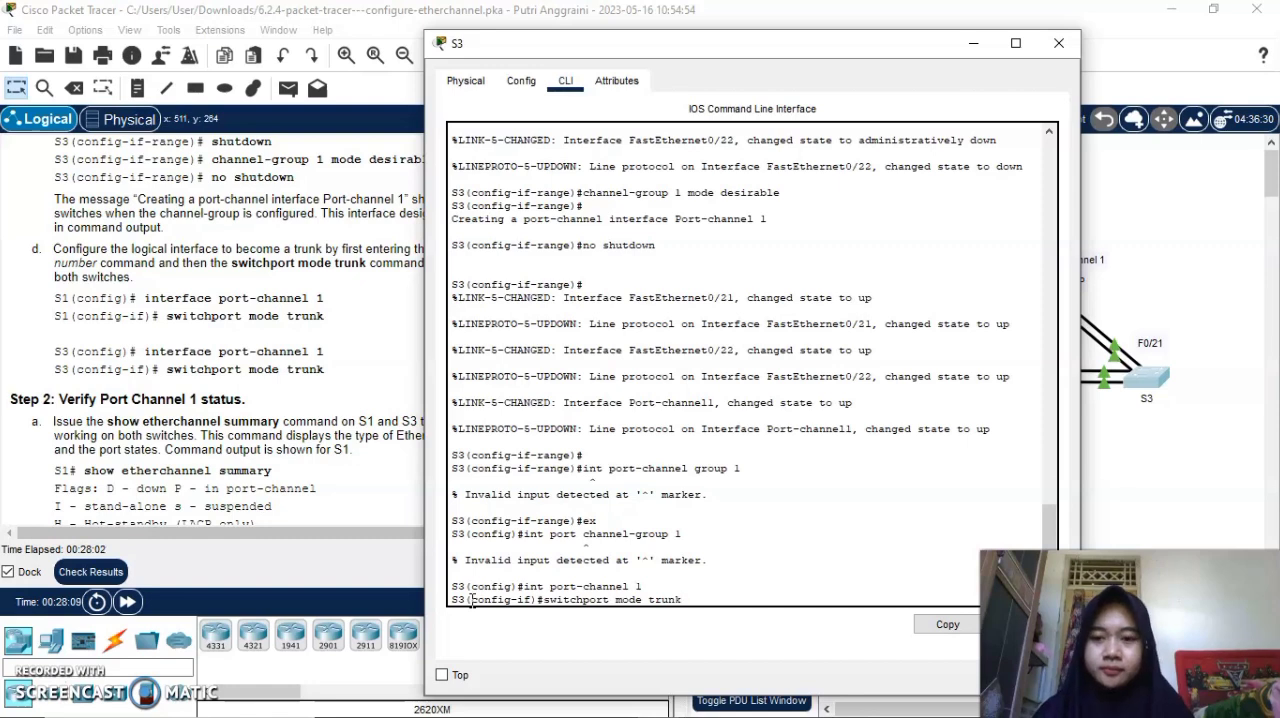
key("Return")
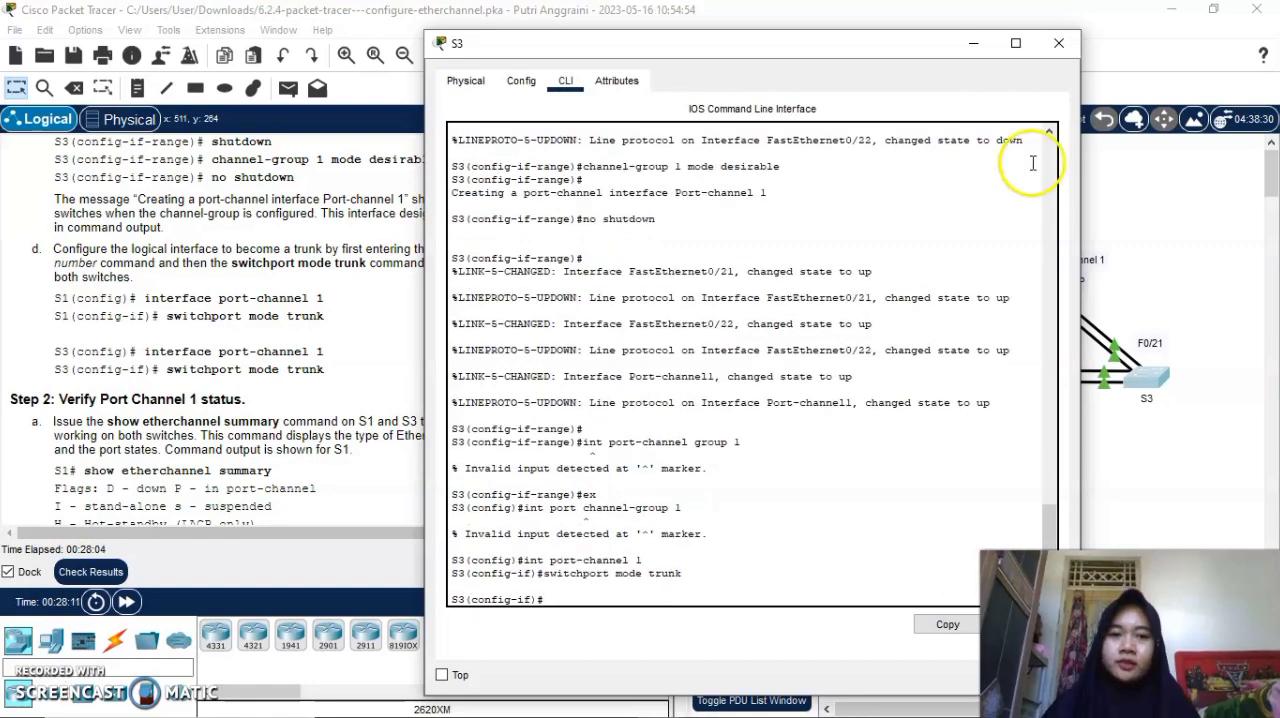
left_click(973, 43)
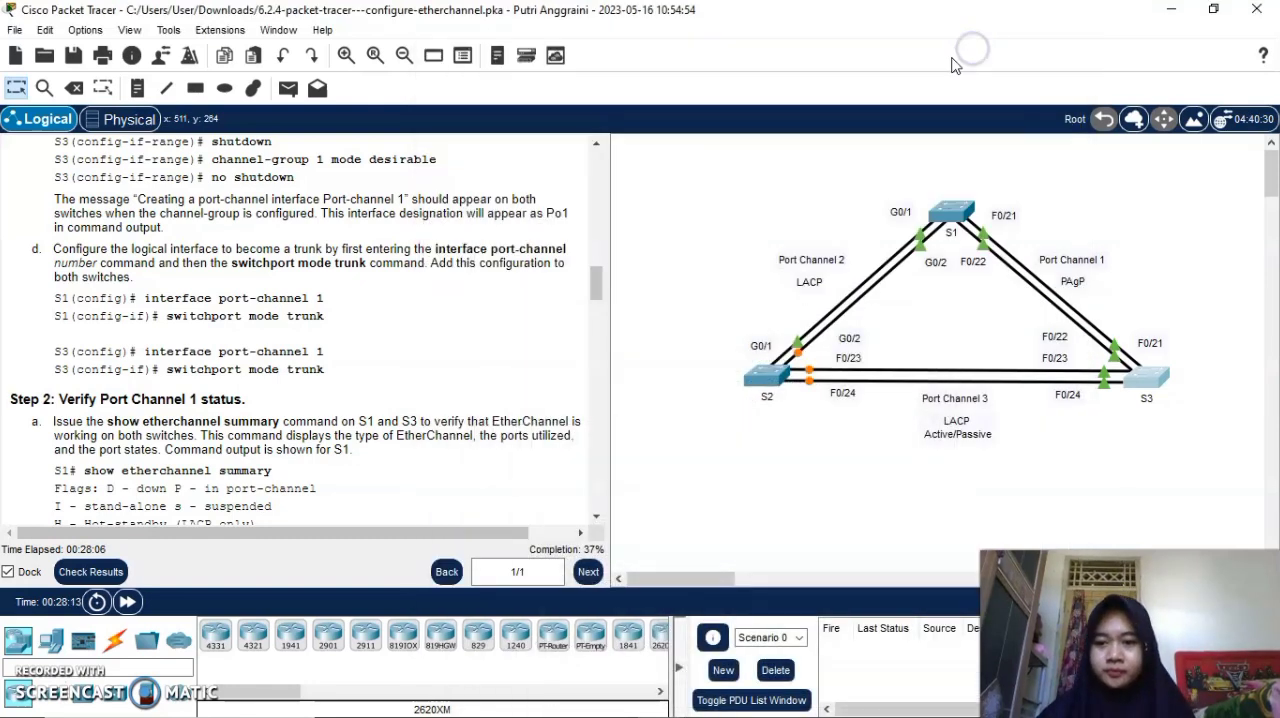
Read the Step 2 instructions on verifying Port Channel 1 with show etherchannel summary on S1 and S3.
scroll(418, 342, "down", 3)
scroll(418, 342, "down", 1)
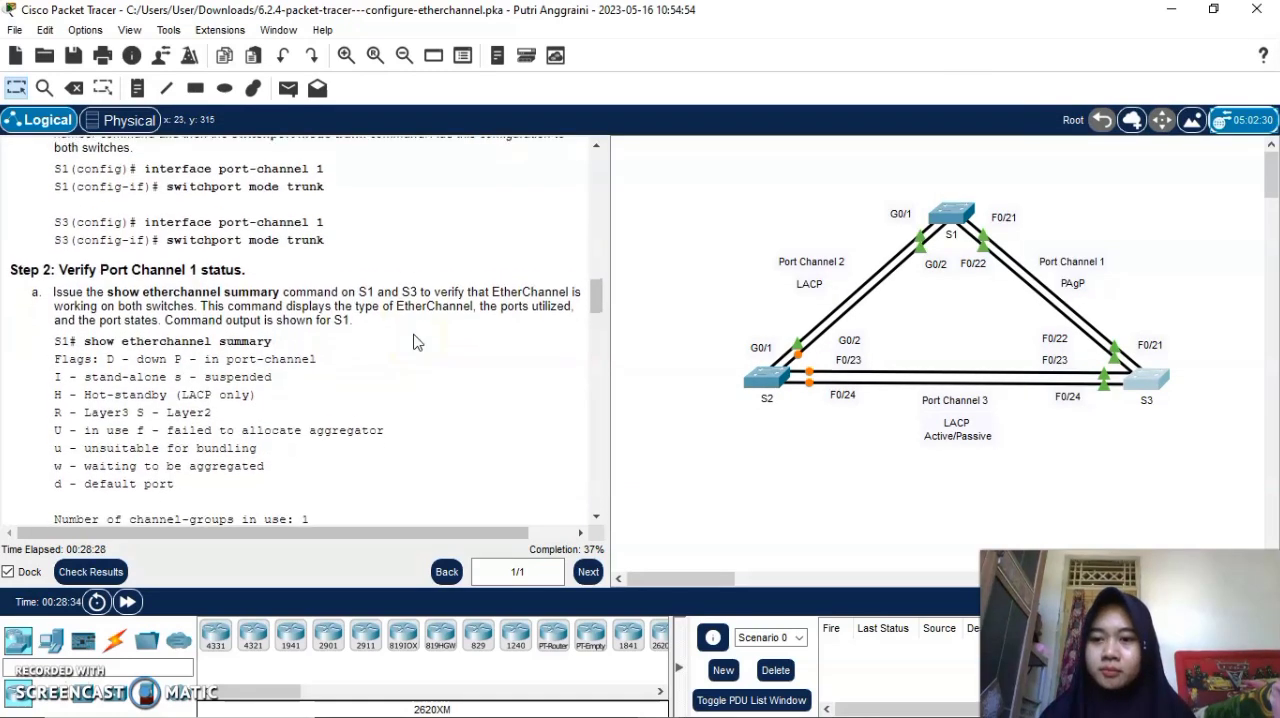
scroll(418, 342, "down", 2)
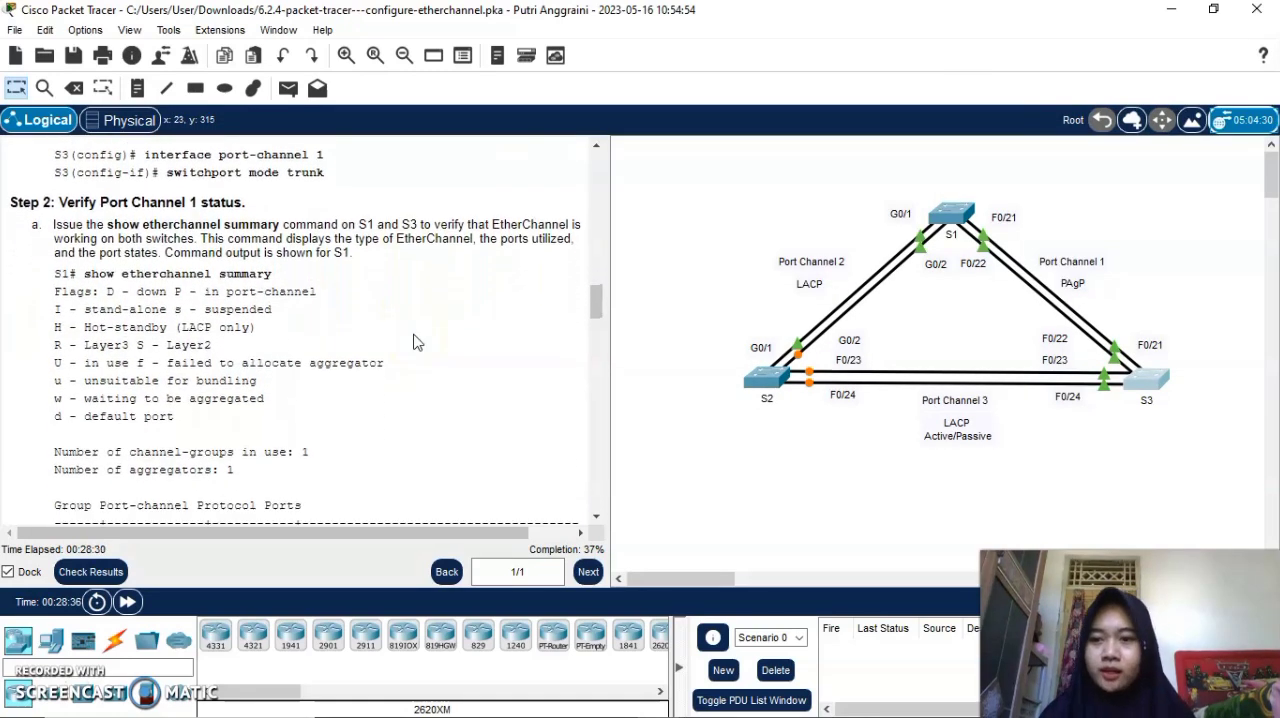
scroll(418, 342, "down", 1)
scroll(418, 342, "down", 1)
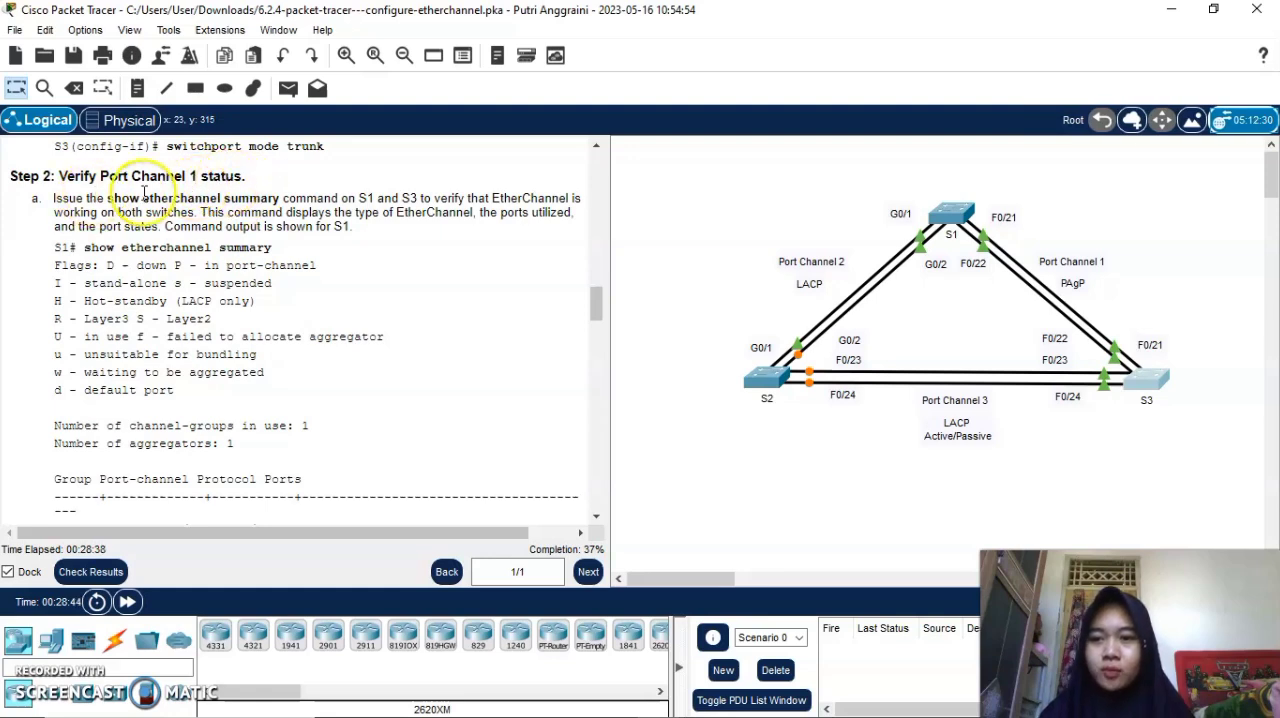
scroll(260, 287, "down", 1)
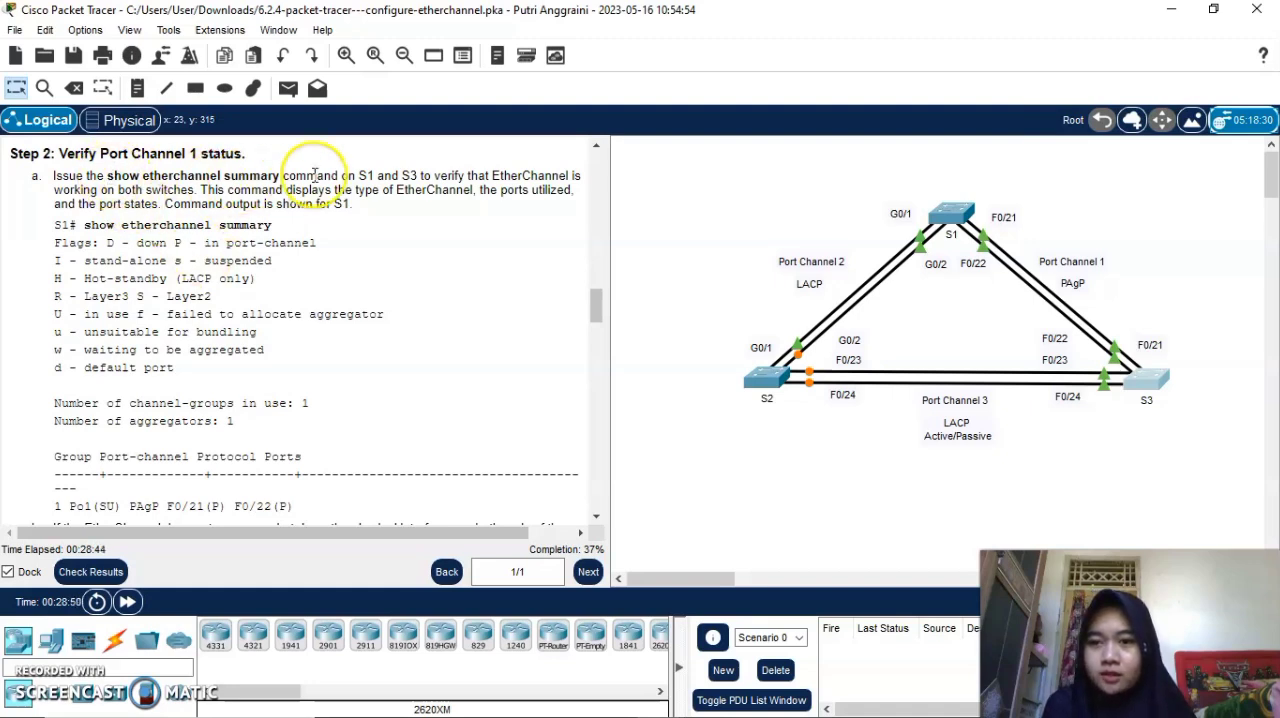
scroll(388, 338, "down", 1)
scroll(388, 339, "down", 2)
scroll(388, 339, "up", 1)
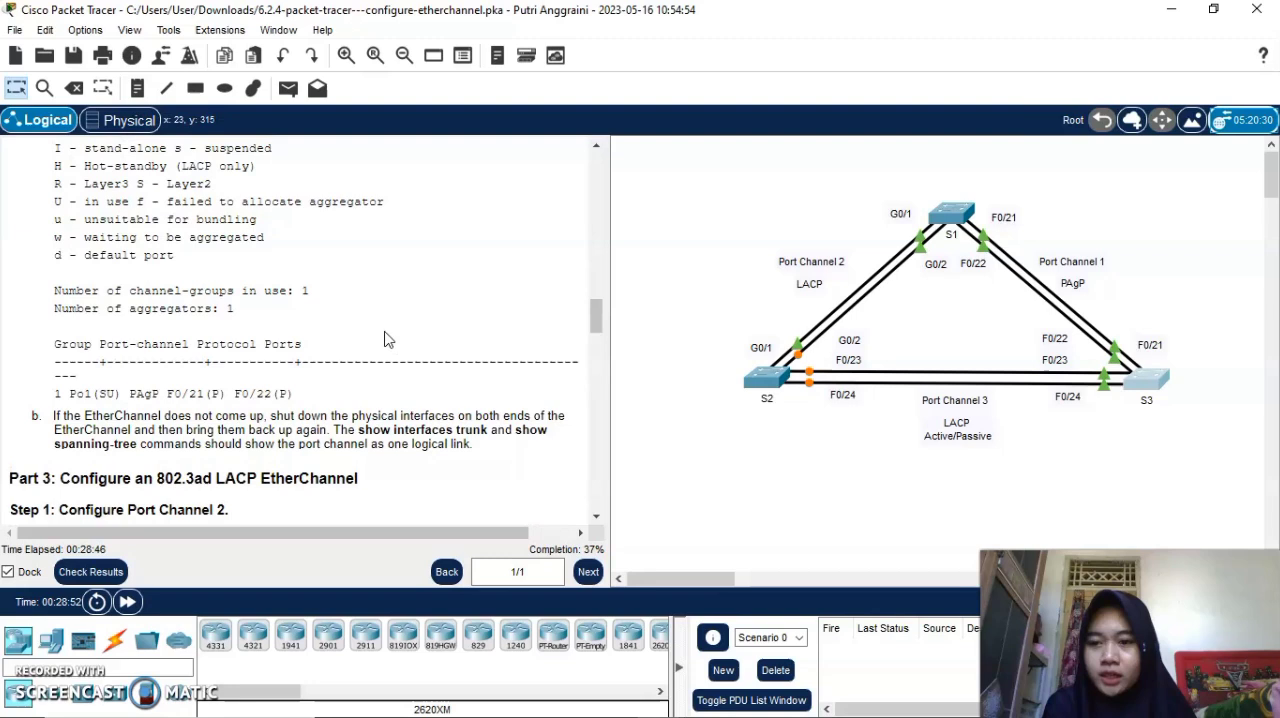
scroll(388, 339, "up", 1)
scroll(388, 339, "up", 1)
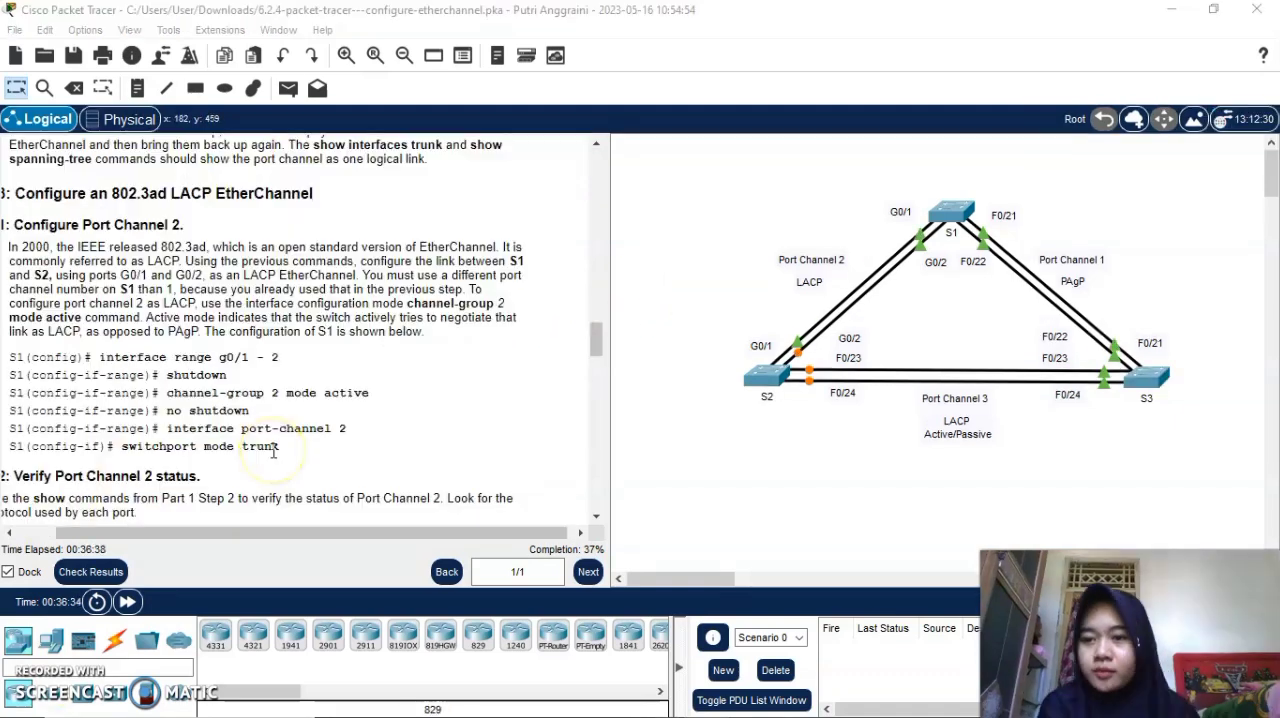
Following Part 3 on Port Channel 2, bring up switch S1's command line and enter global configuration mode.
left_click_drag(229, 537, 177, 532)
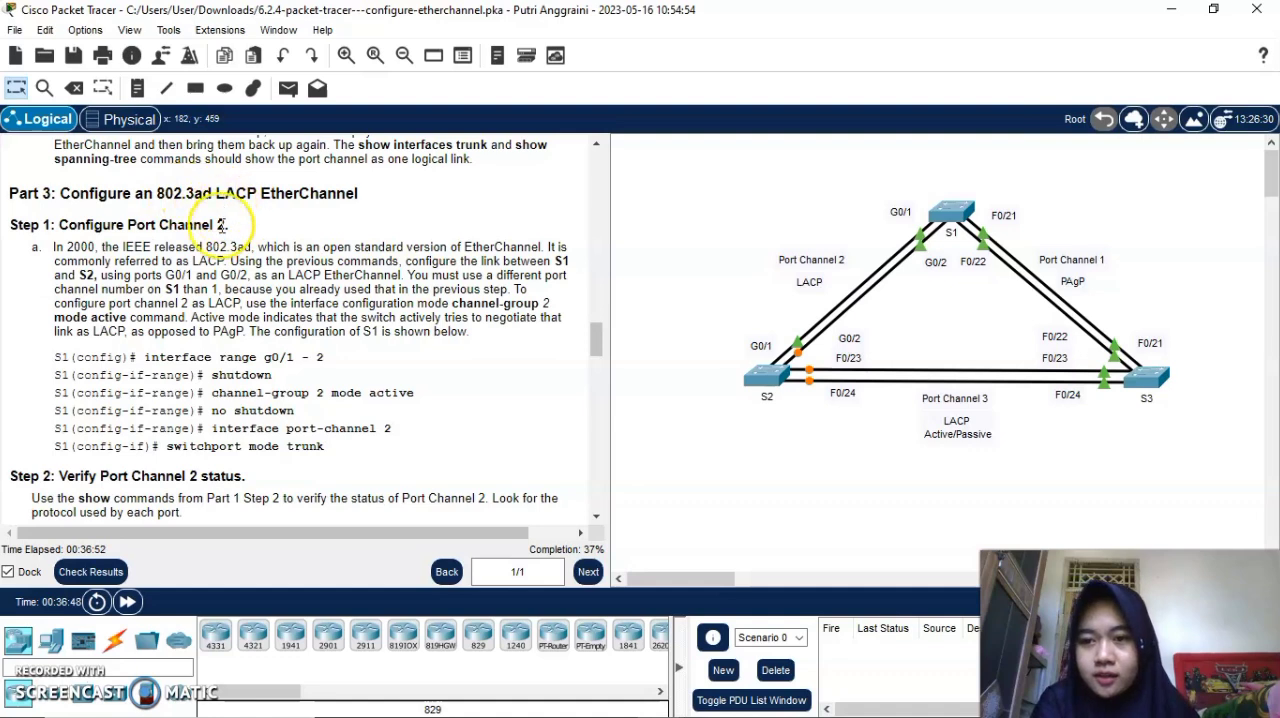
scroll(107, 268, "down", 1)
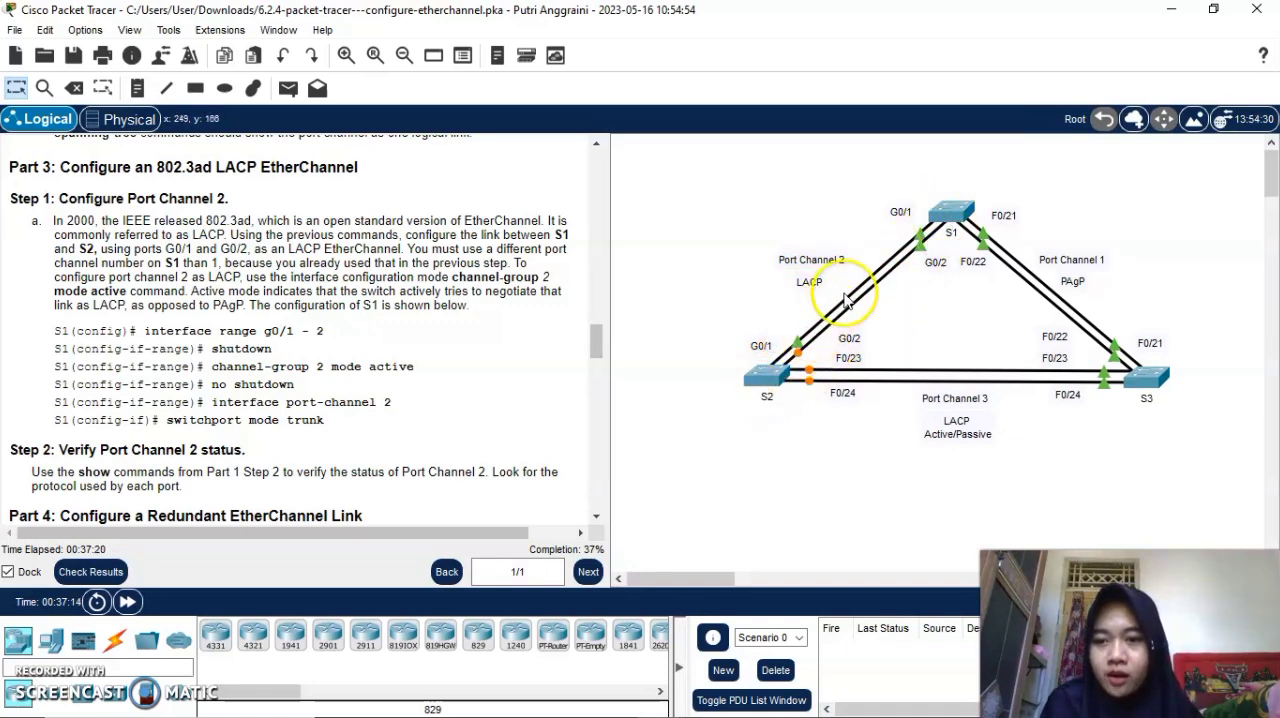
left_click(948, 216)
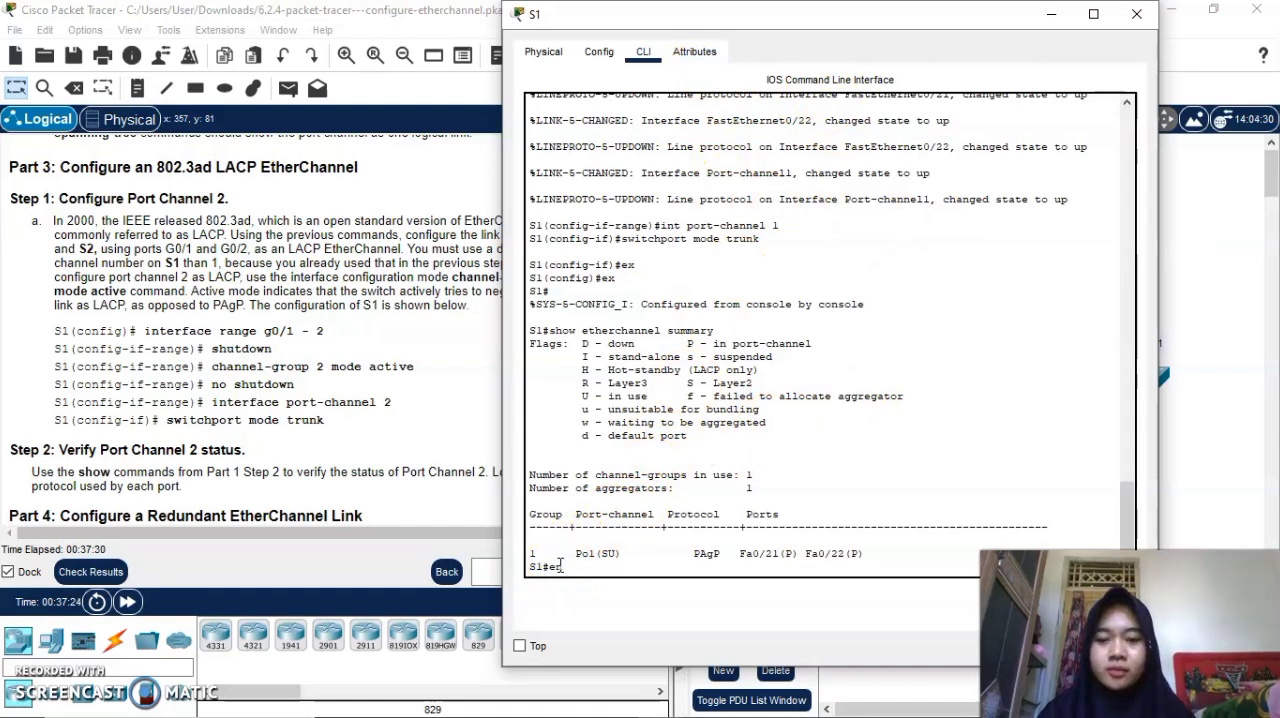
type("en")
key("Return")
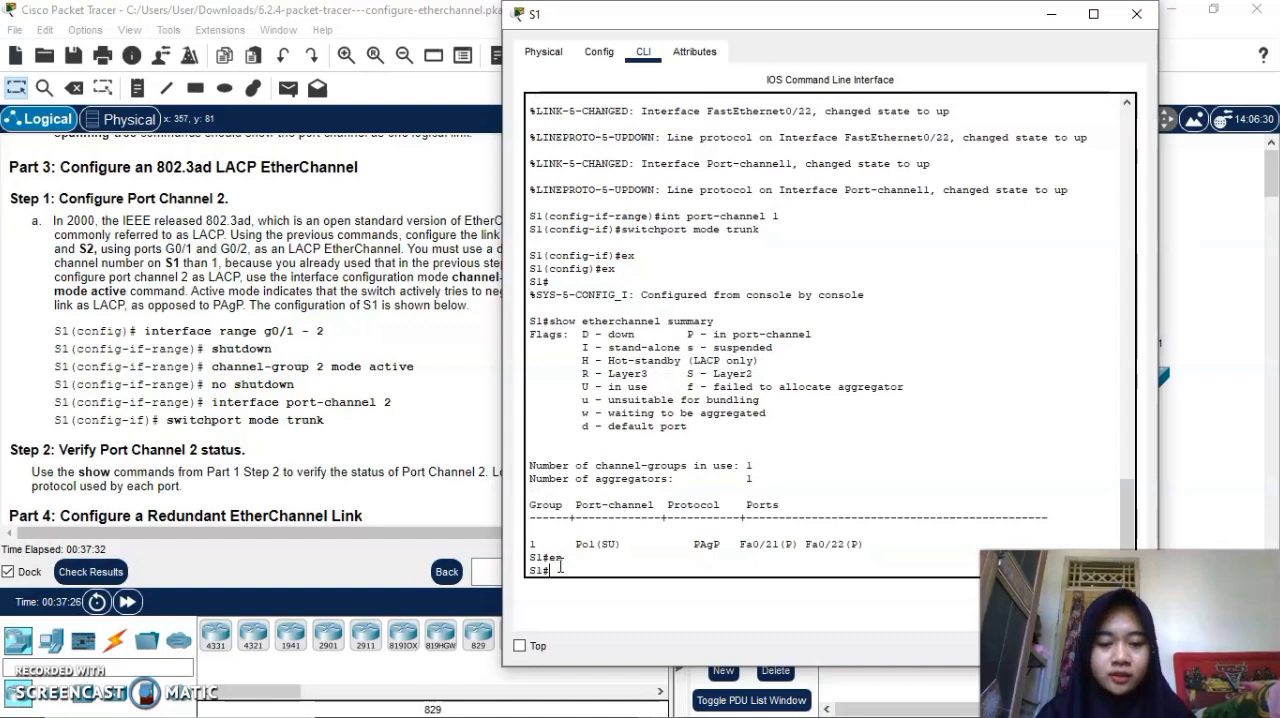
type("conf ")
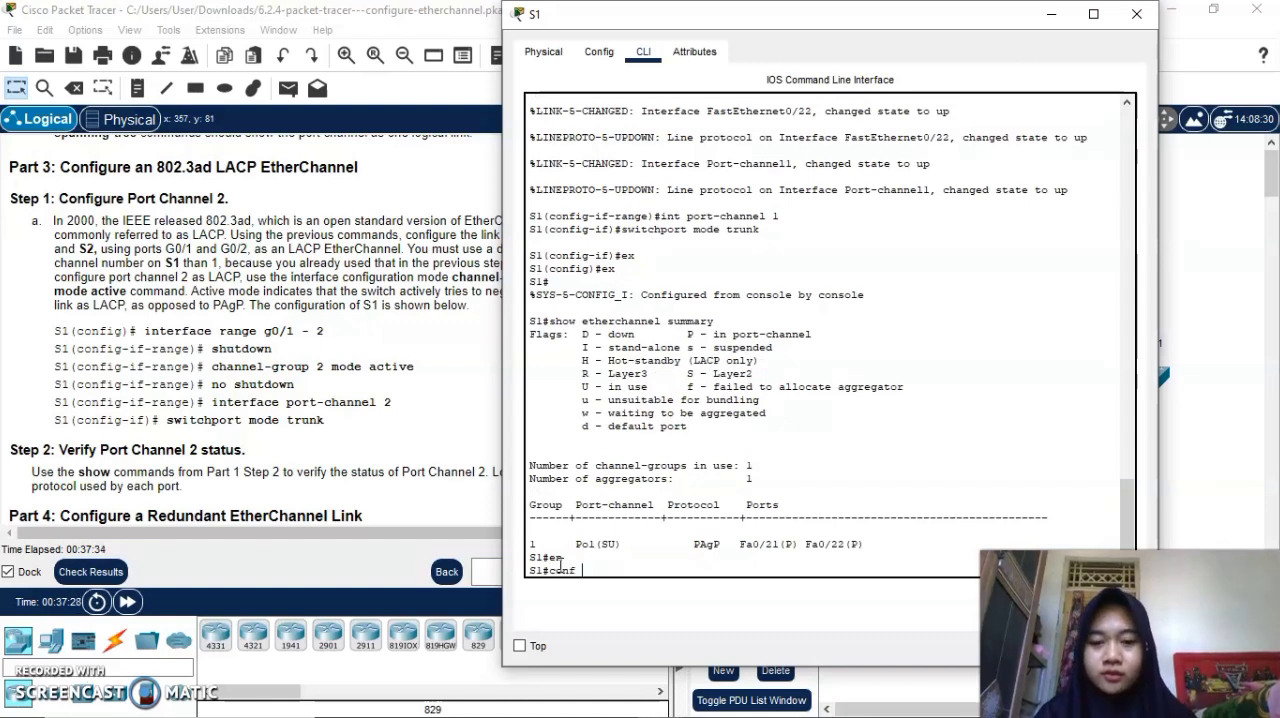
type("t")
key("Return")
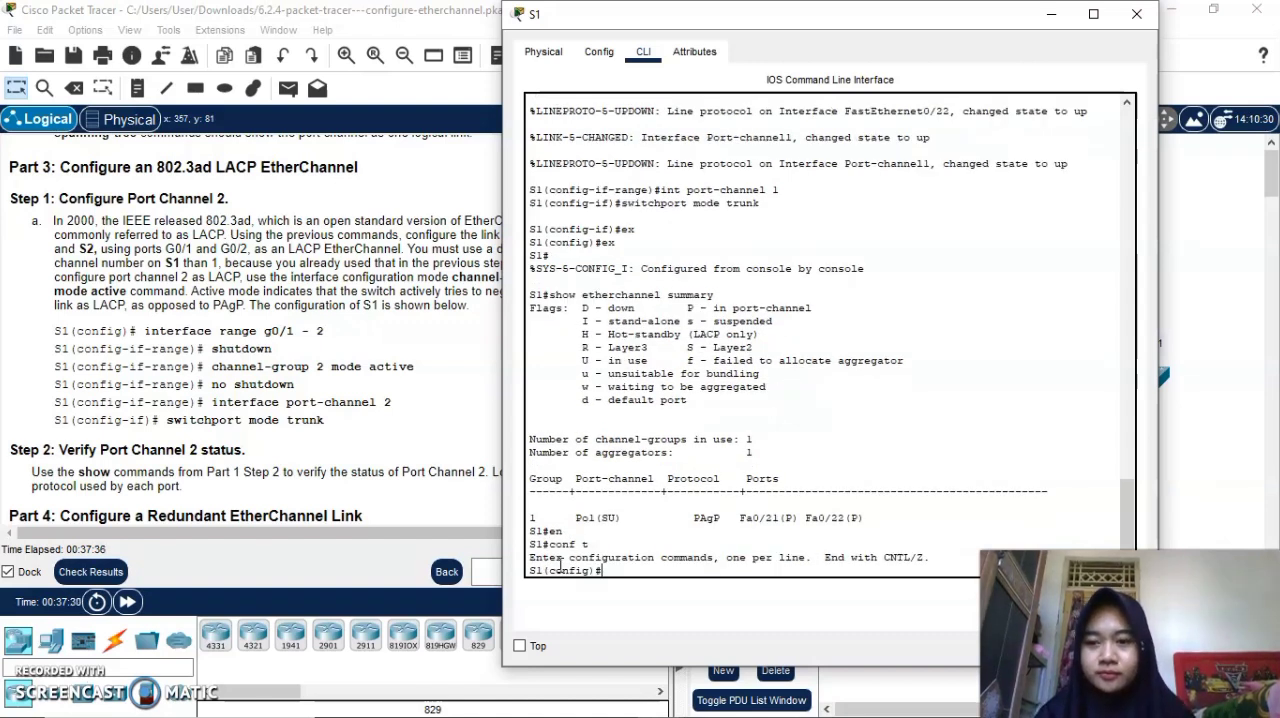
Enter S1's interface range g0/1-2 and shut down both ports.
type("int ra")
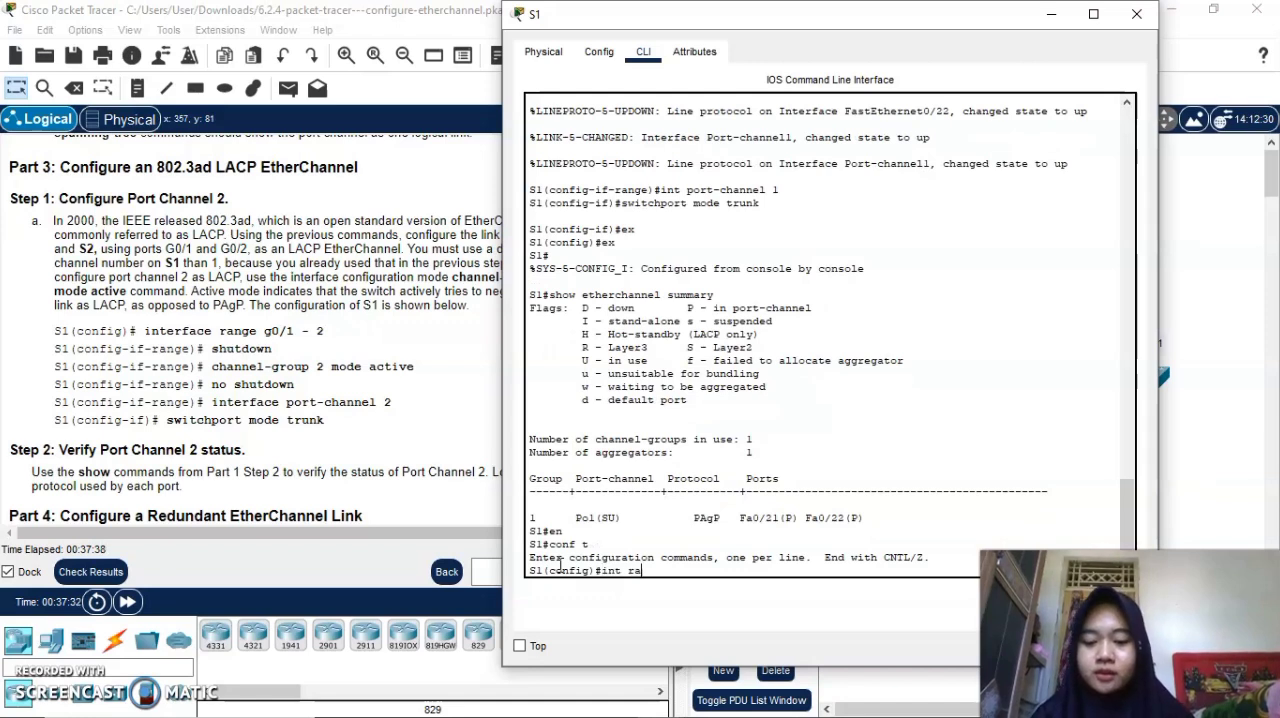
type("nge g0")
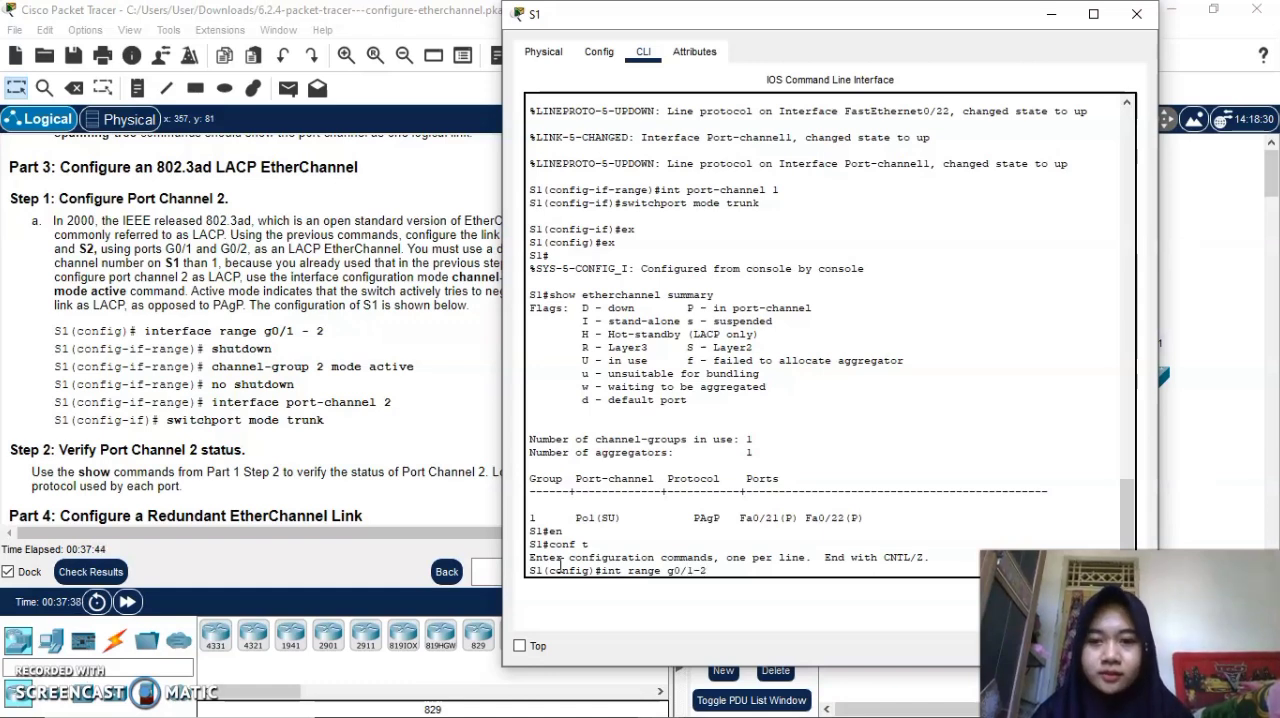
type("/1-2")
key("Return")
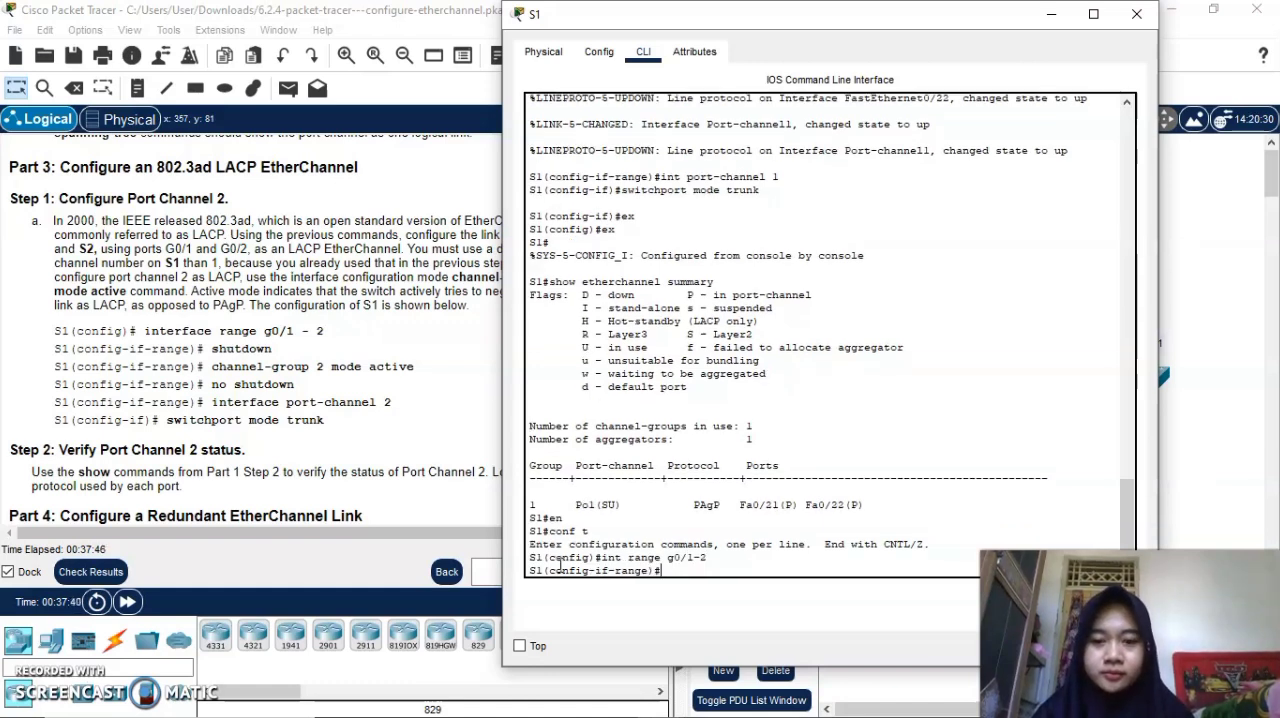
type("shutdown")
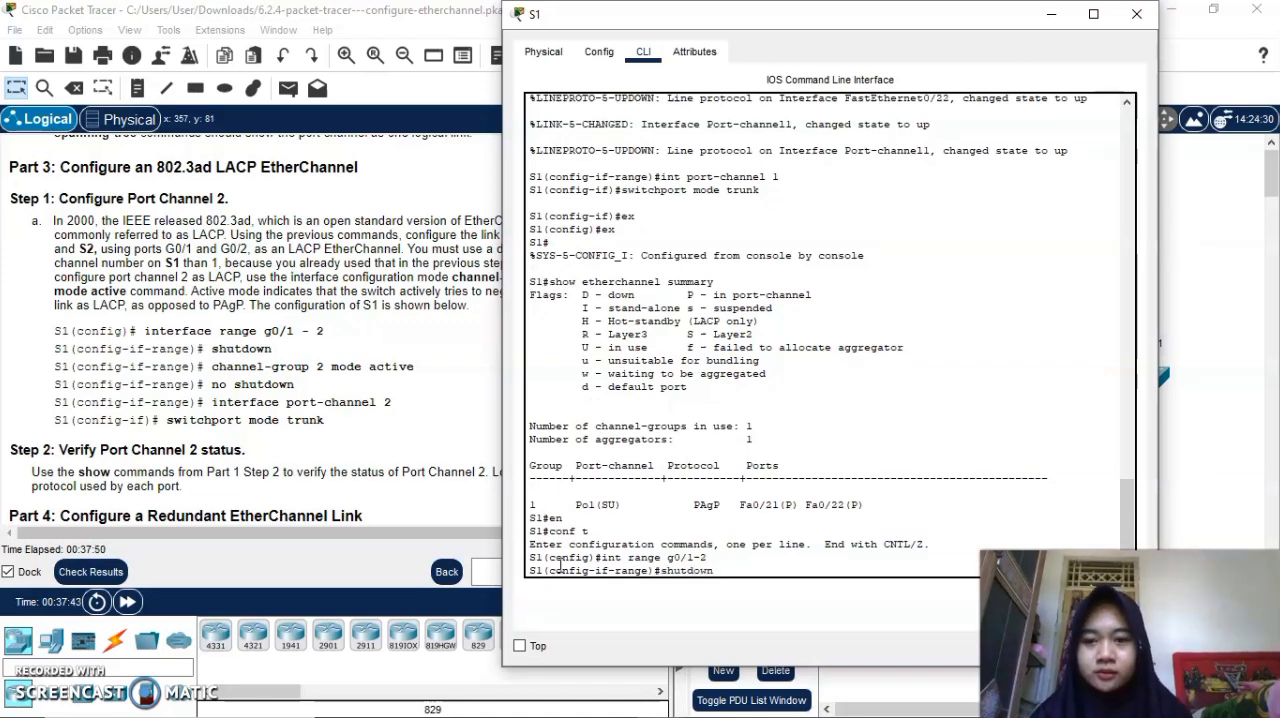
key("Return")
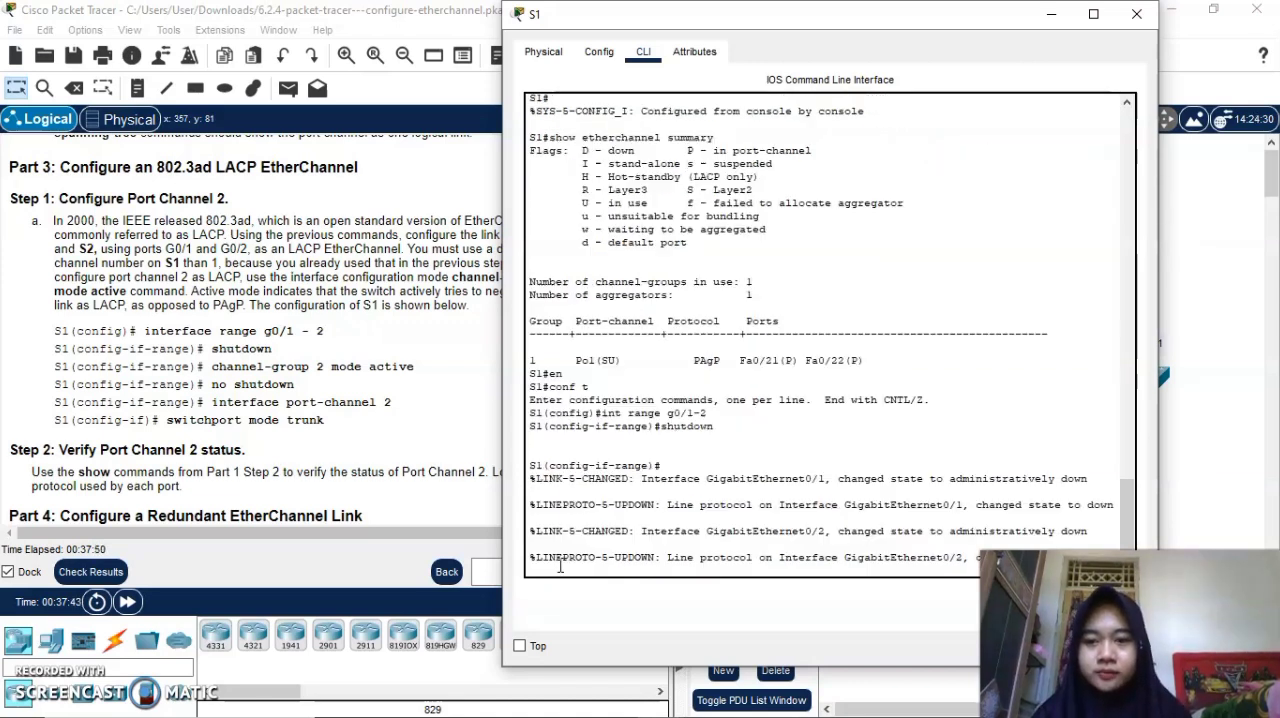
type("channel")
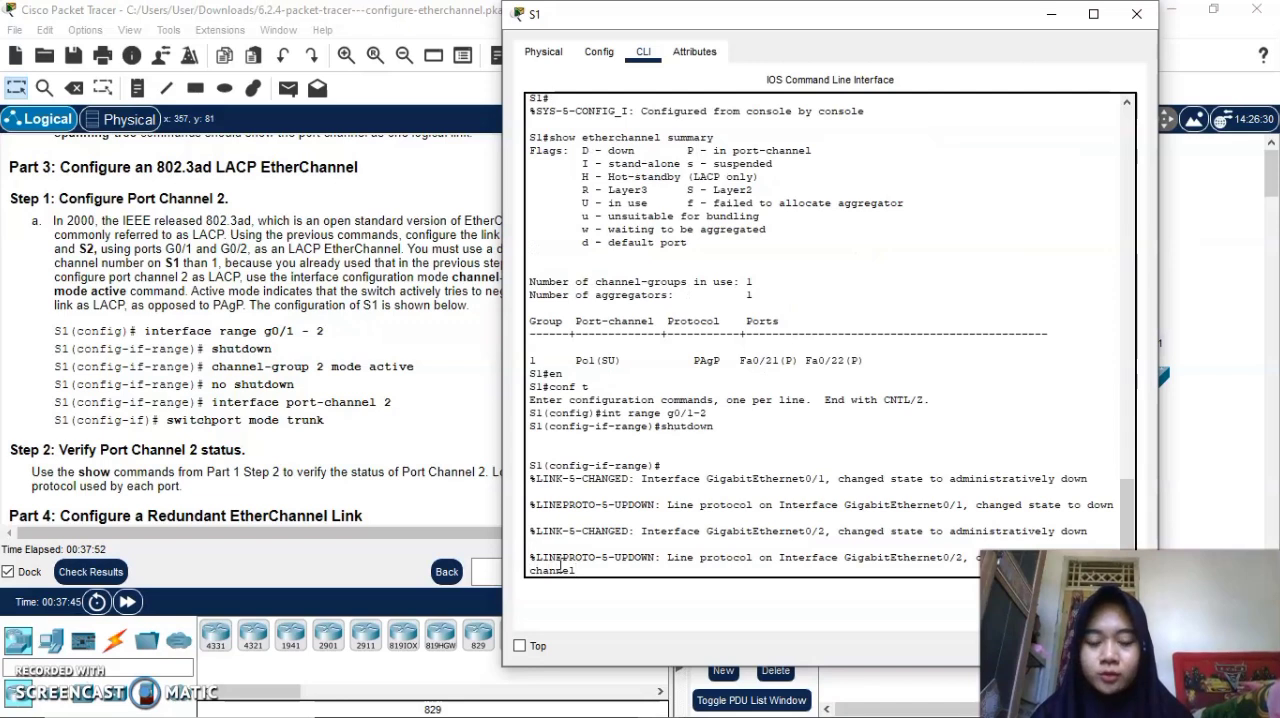
key("BackSpace")
key("BackSpace")
key("BackSpace")
key("BackSpace")
key("BackSpace")
key("Return")
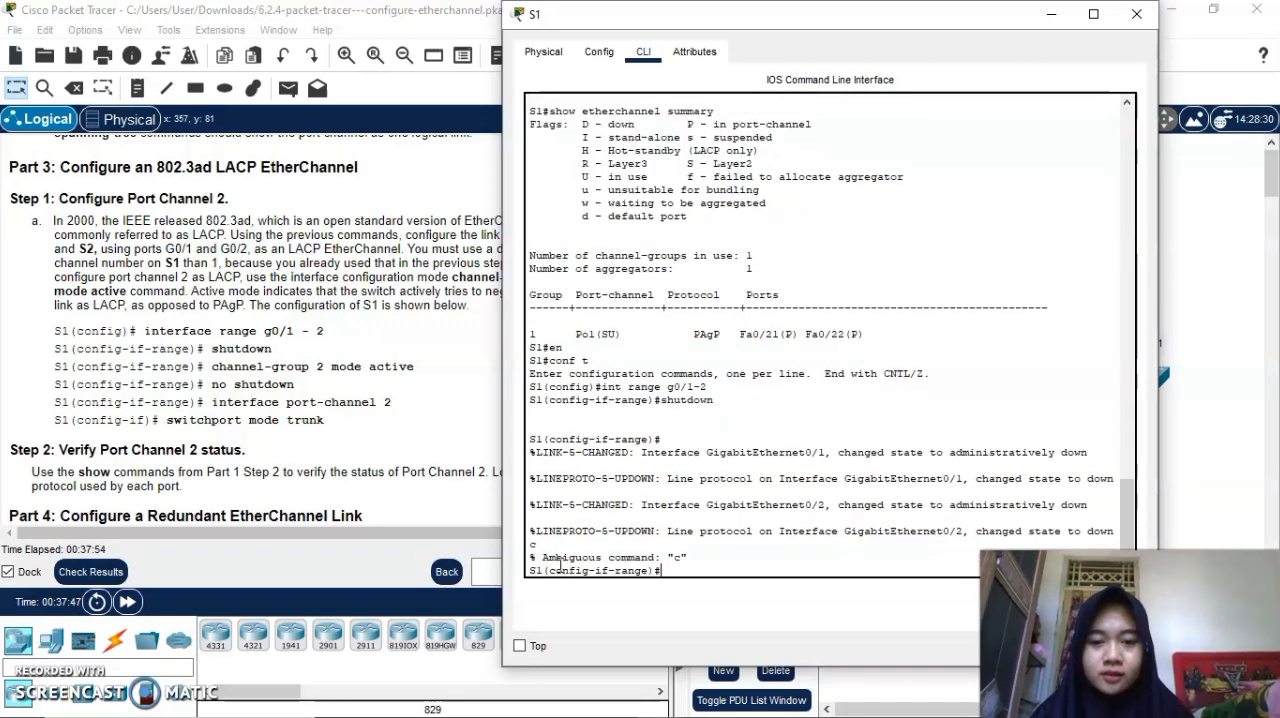
Assign S1's g0/1-2 ports to an LACP EtherChannel with channel-group 2 mode active and re-enable them with no shutdown.
key("Return")
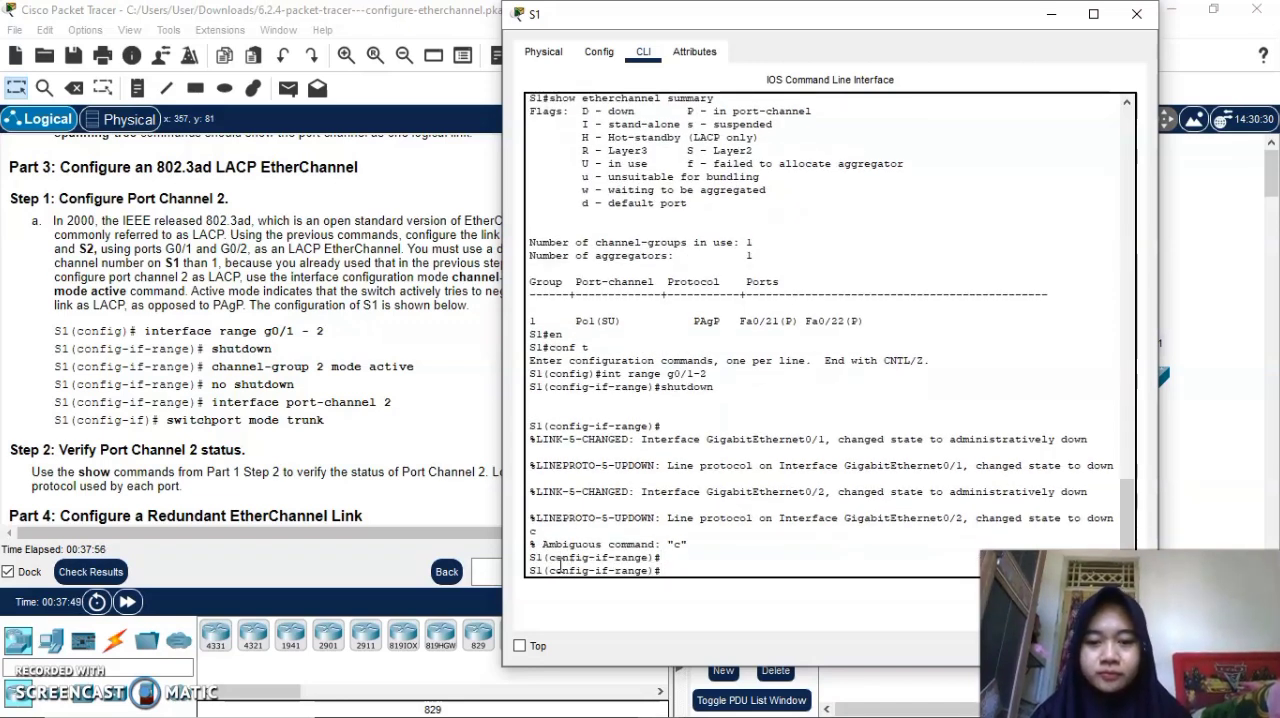
type("channel")
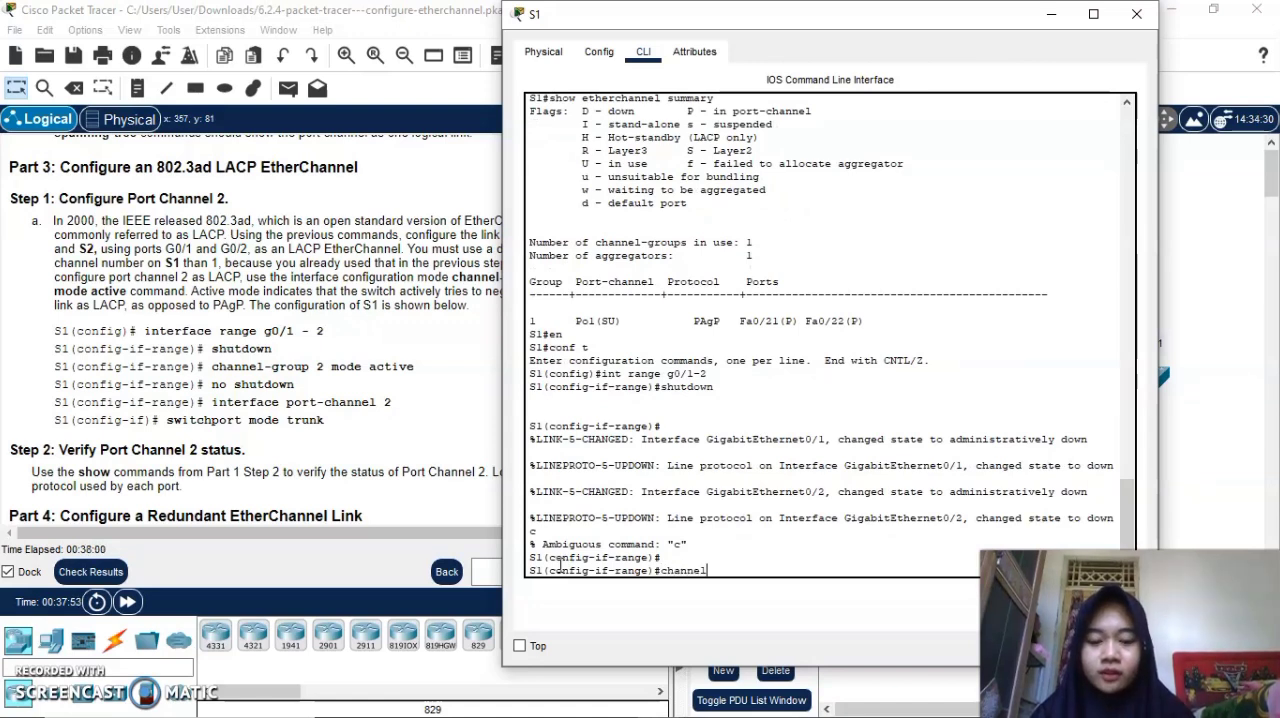
type("-grou")
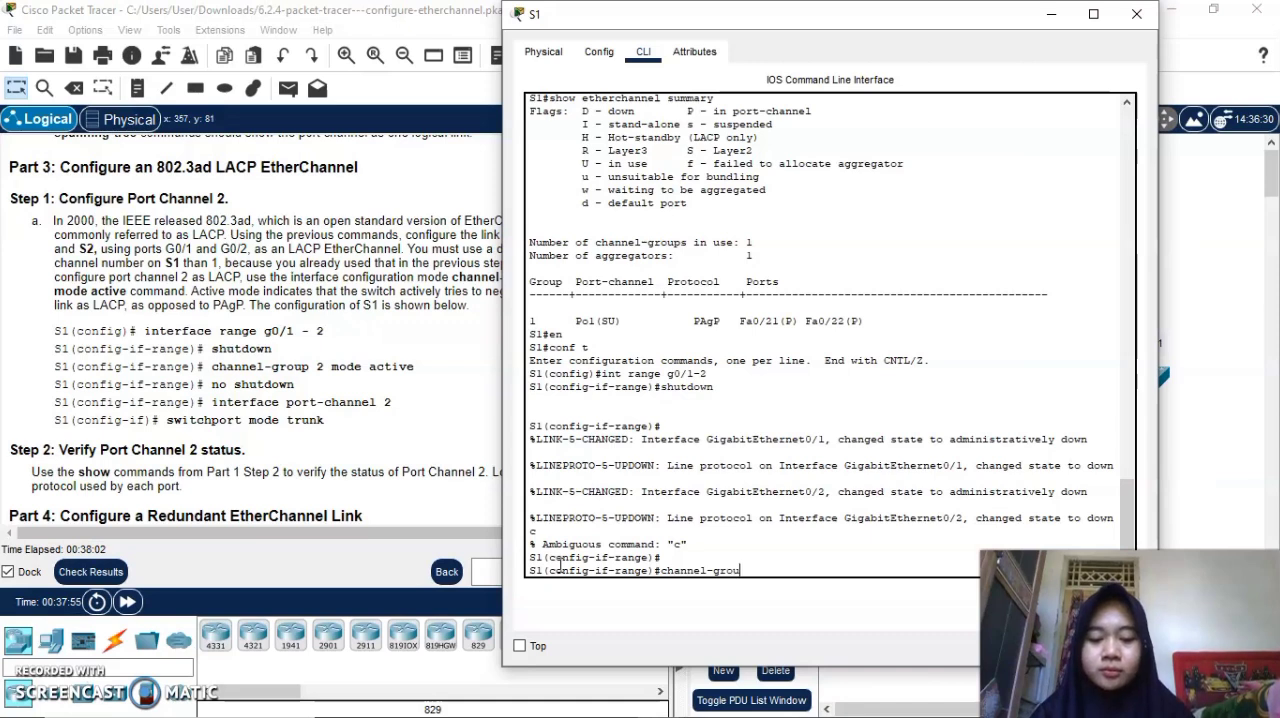
type("p 2 mode active")
key("Return")
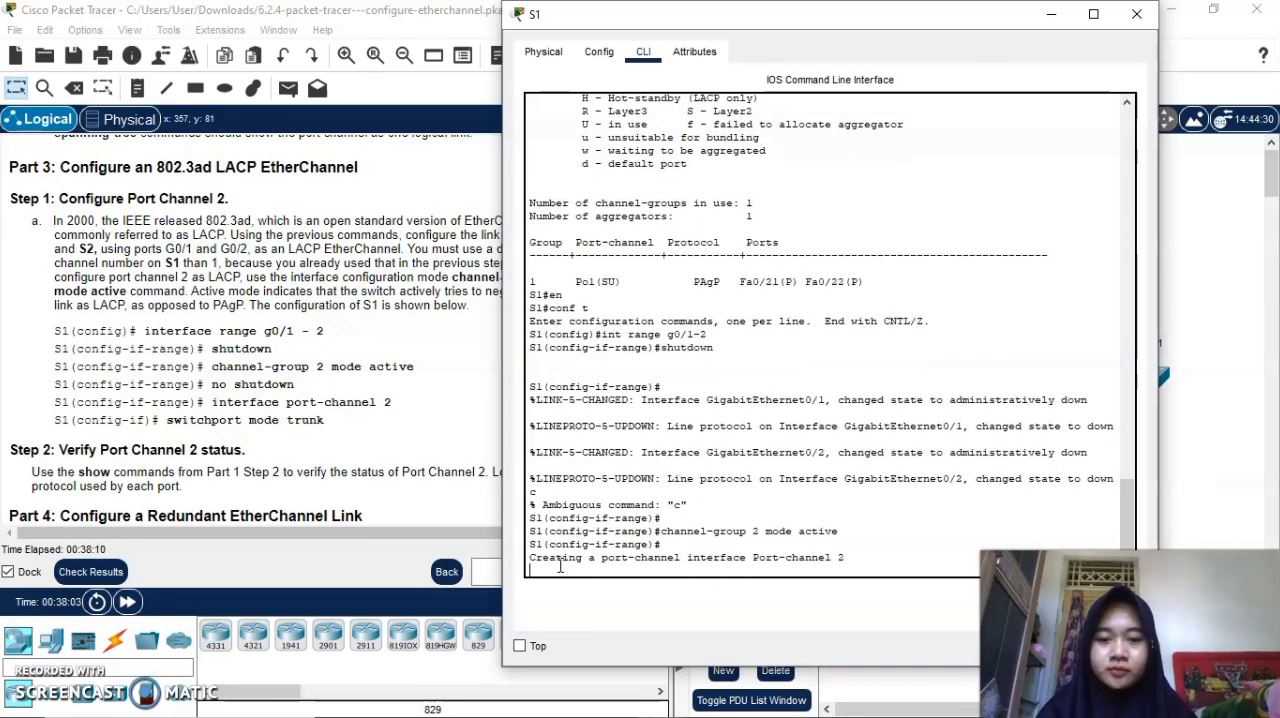
type("no shutdown")
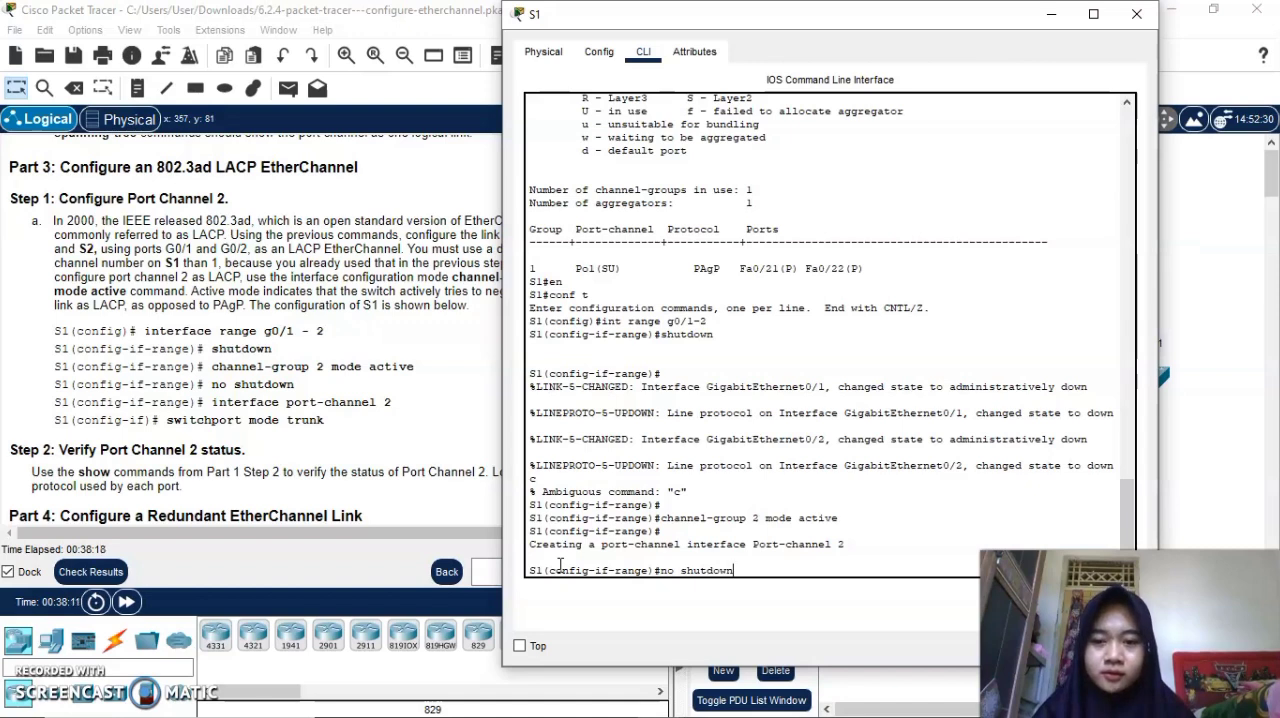
key("Return")
Set S1's interface port-channel 2 to trunk with switchport mode trunk and put away the S1 window.
type("int")
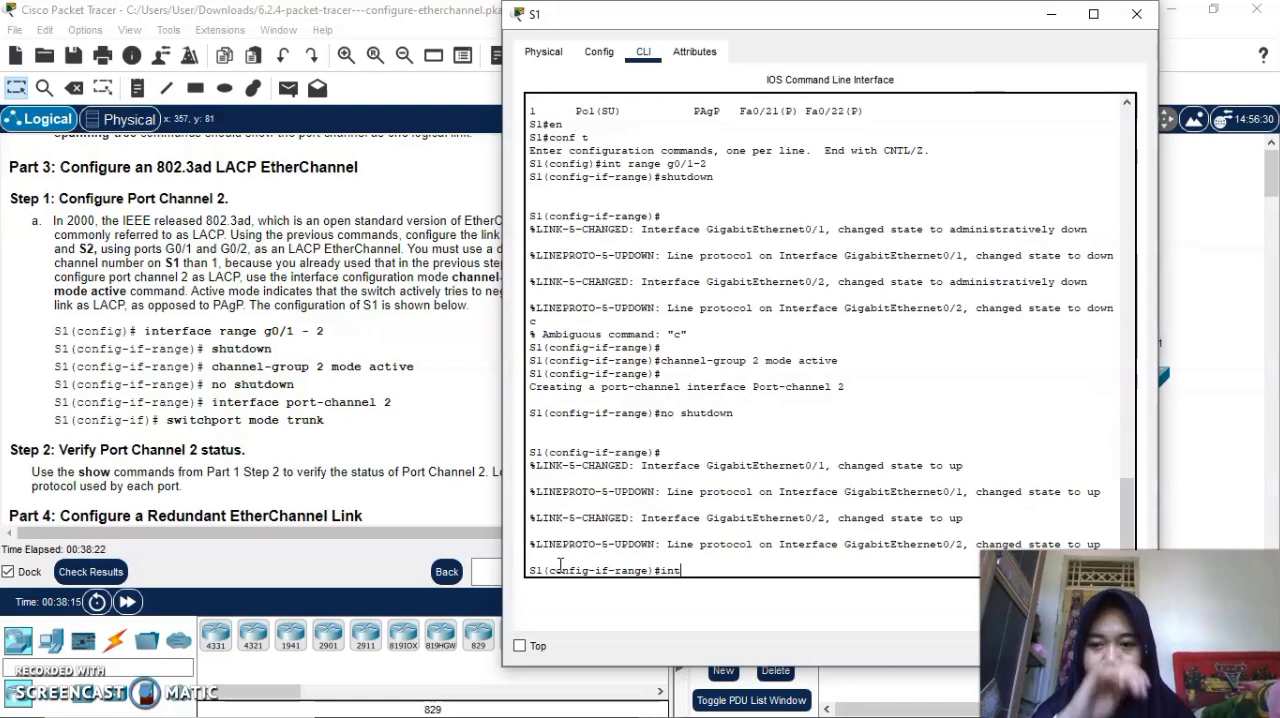
type(" port chan")
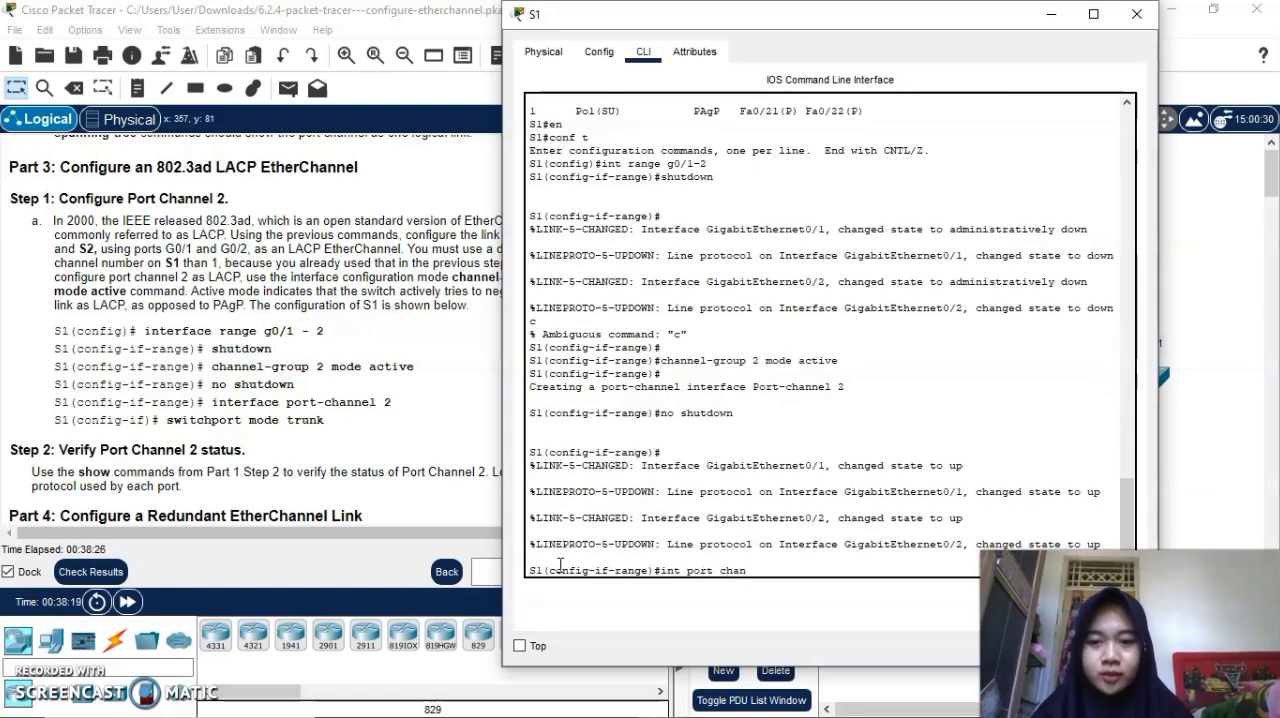
key("BackSpace")
key("BackSpace")
key("BackSpace")
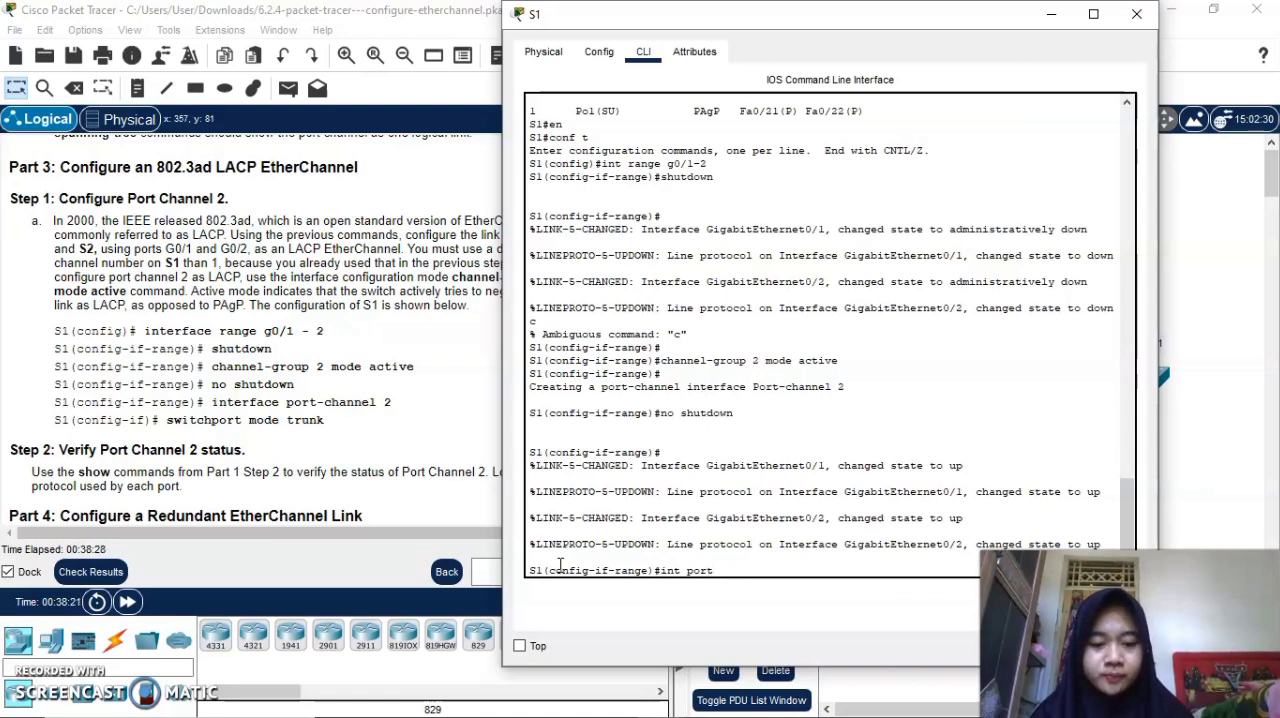
type("channel 2")
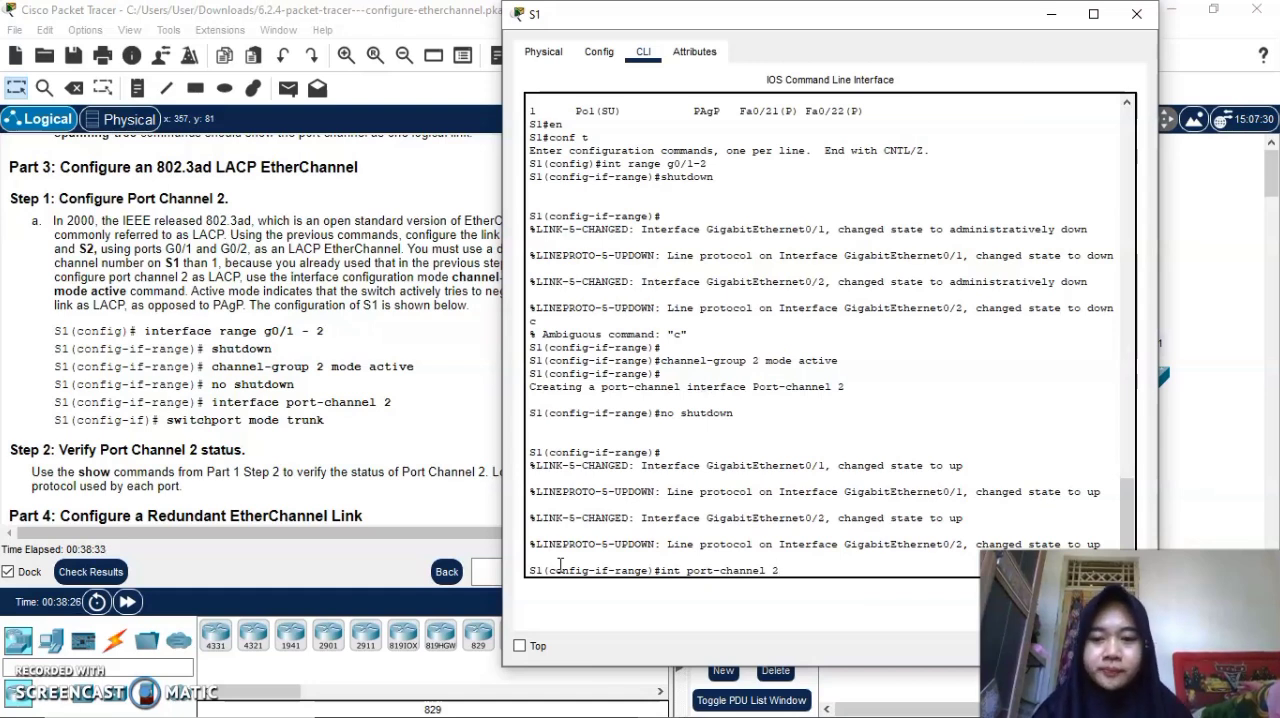
key("Return")
type("switchport mode")
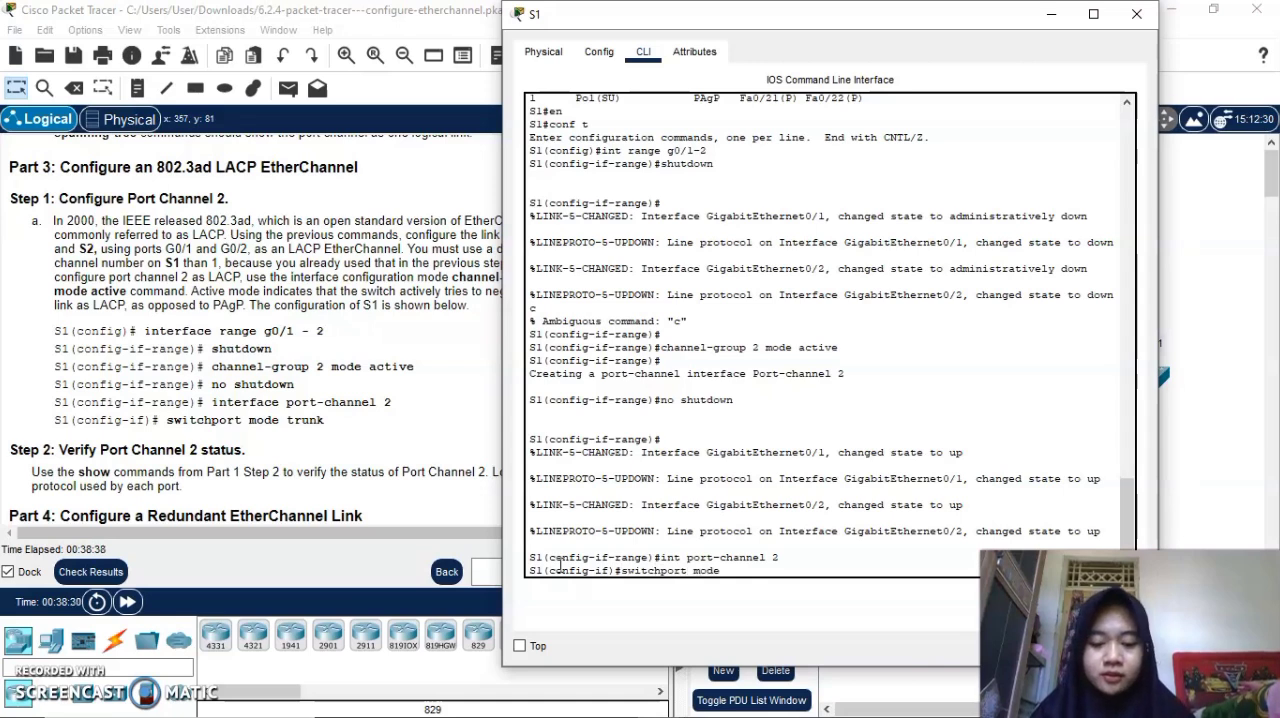
type(" trunk")
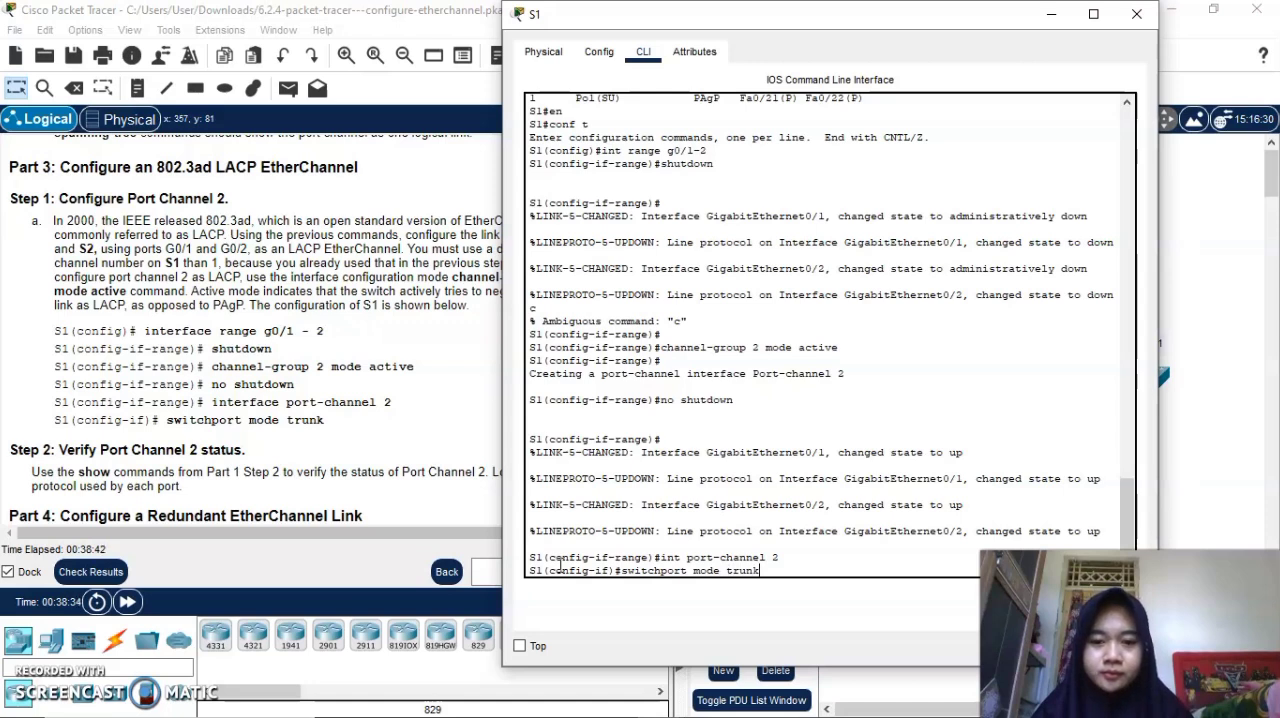
key("Return")
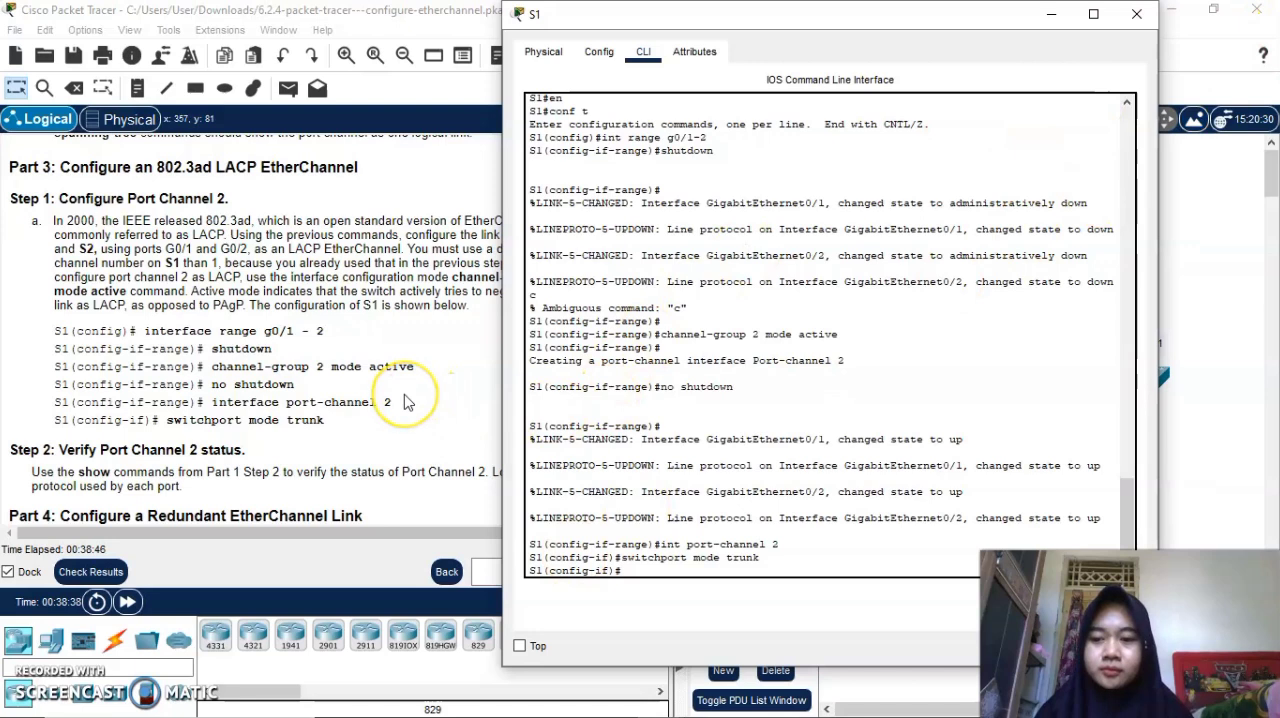
scroll(405, 401, "down", 1)
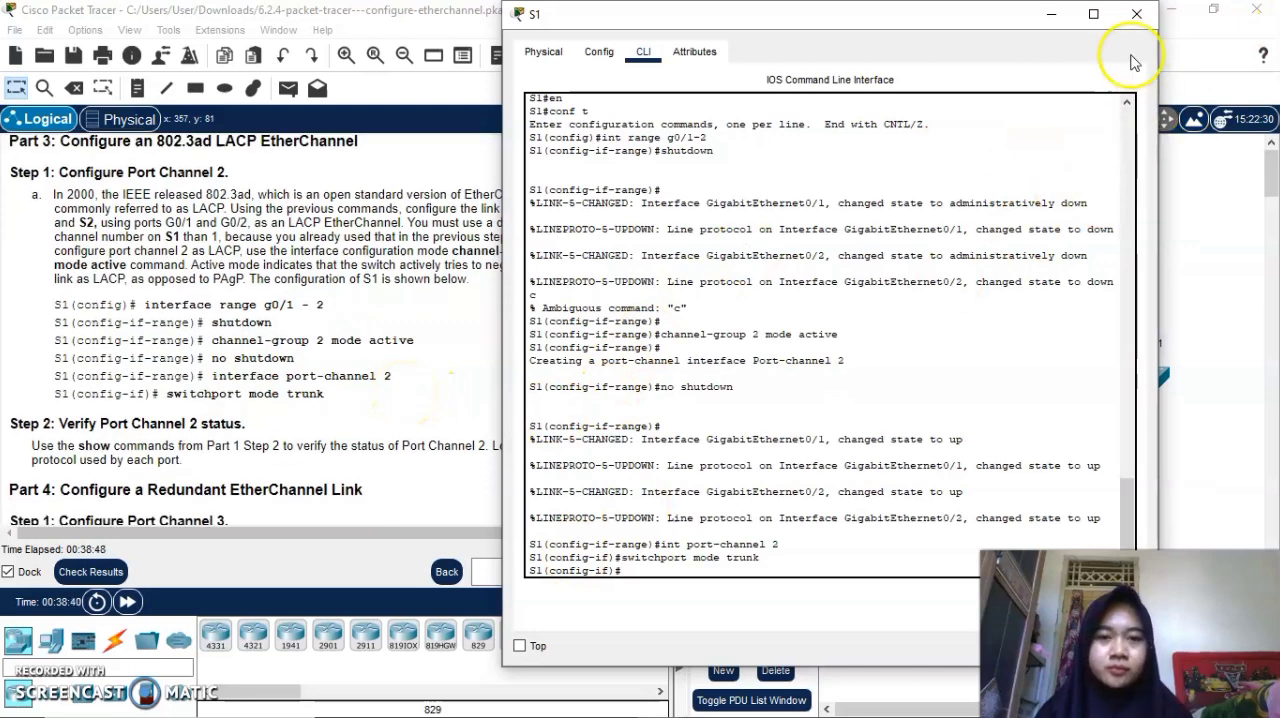
left_click(1055, 15)
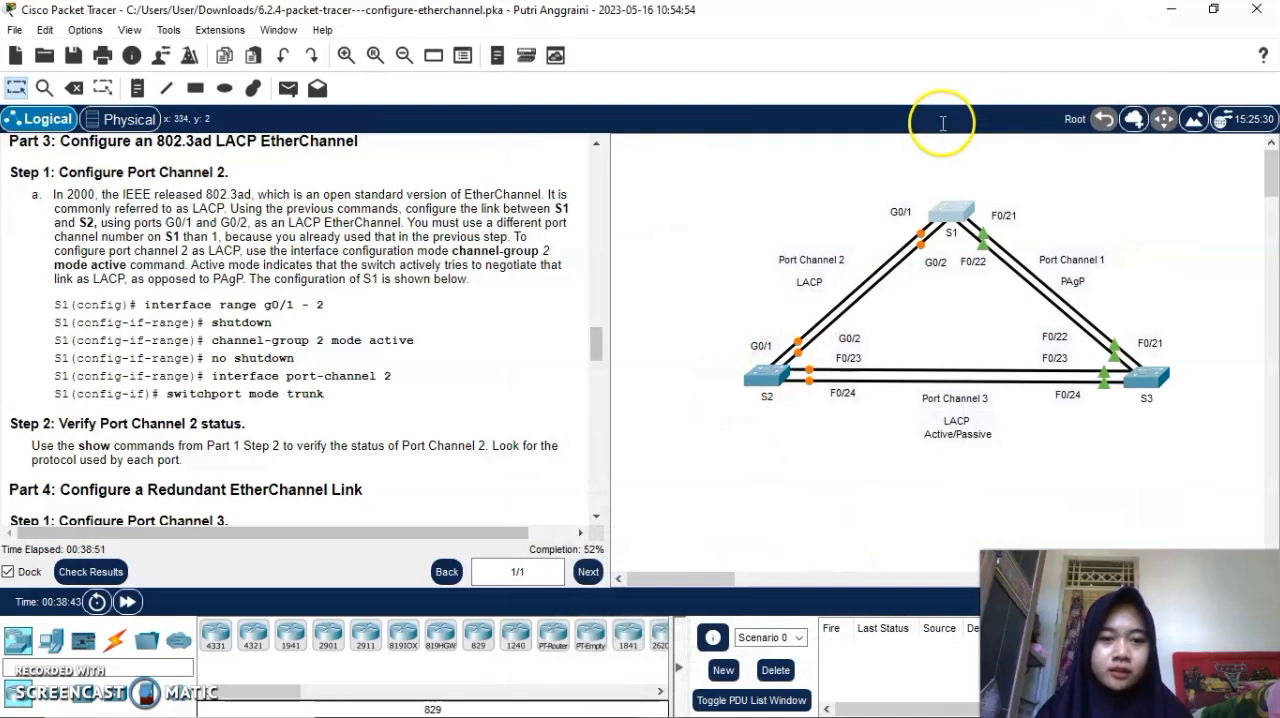
Bring up switch S2's command line and enter global configuration mode.
left_click(765, 376)
left_click(415, 617)
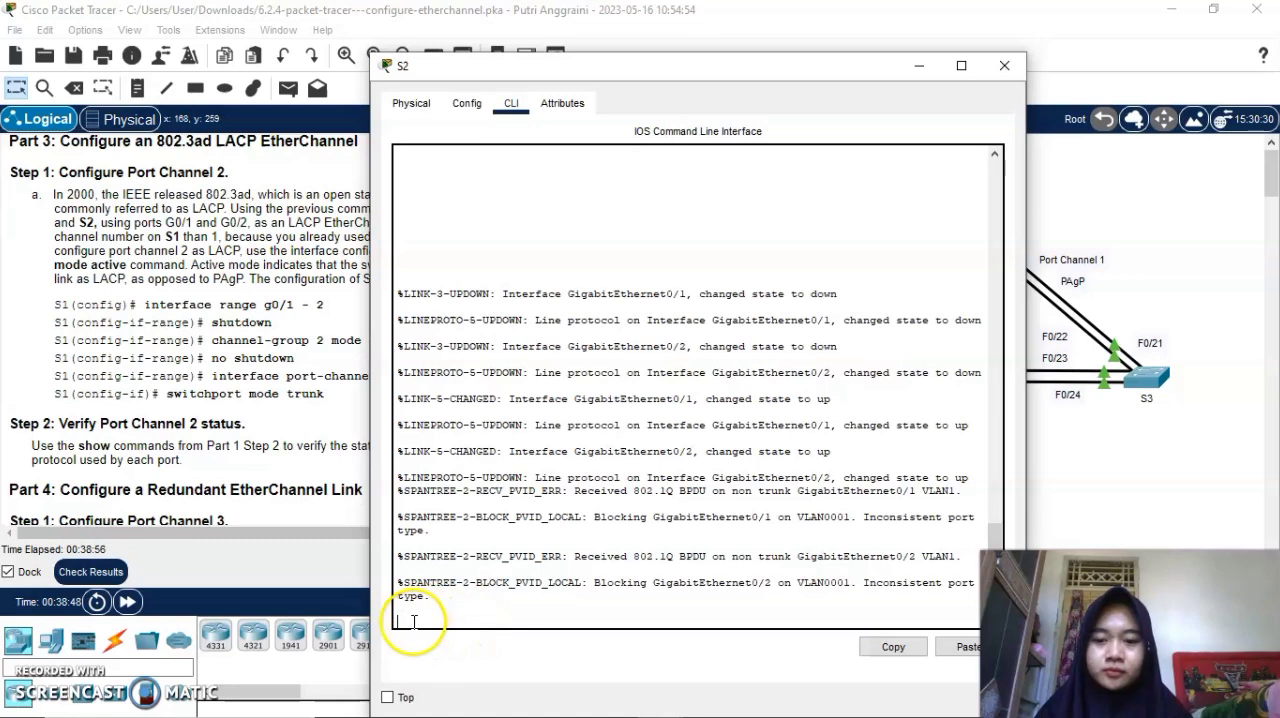
key("Return")
key("Return")
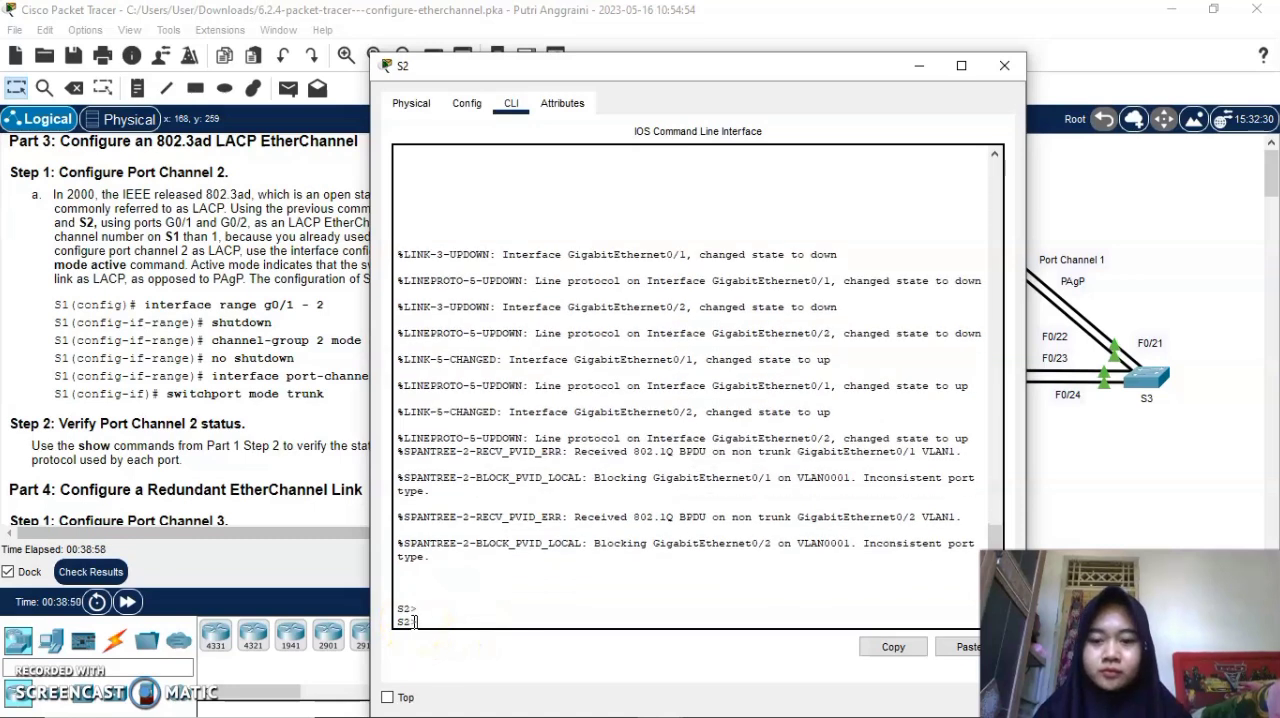
type("en")
key("Return")
type("conf t")
key("Return")
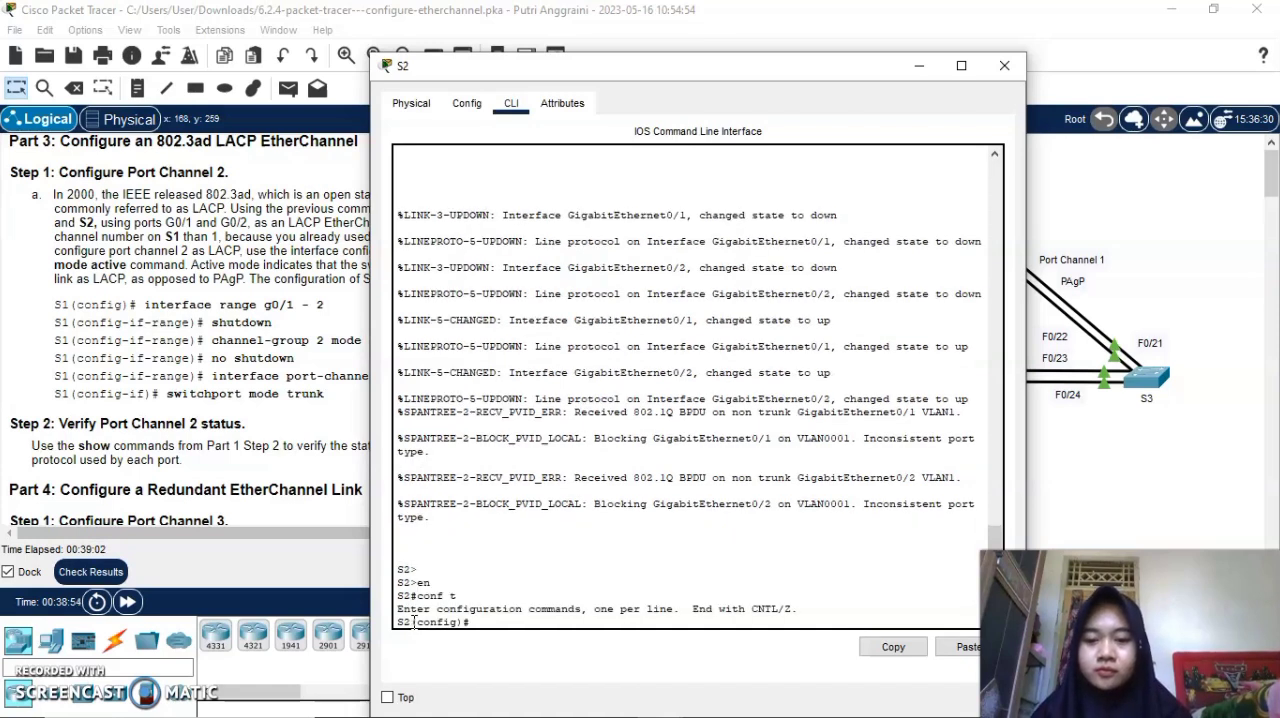
Enter S2's interface range g0/1-2 and try to shut down both ports.
type("in")
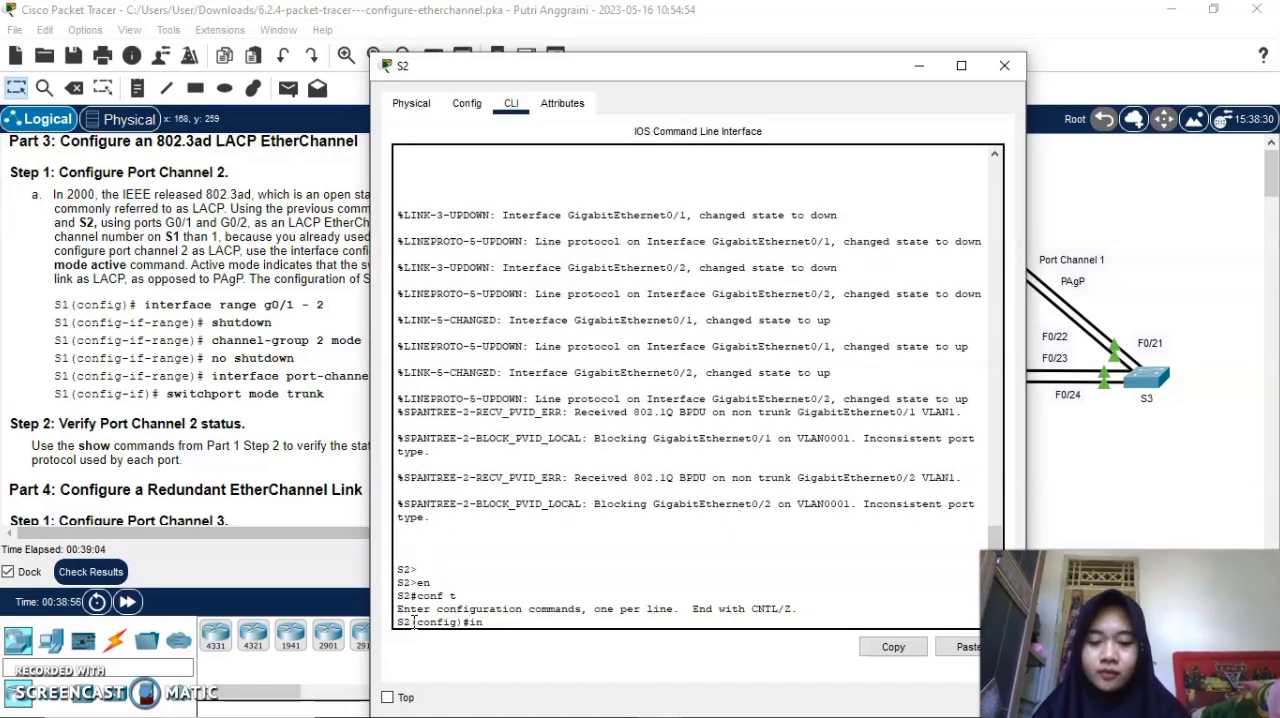
type("t range g")
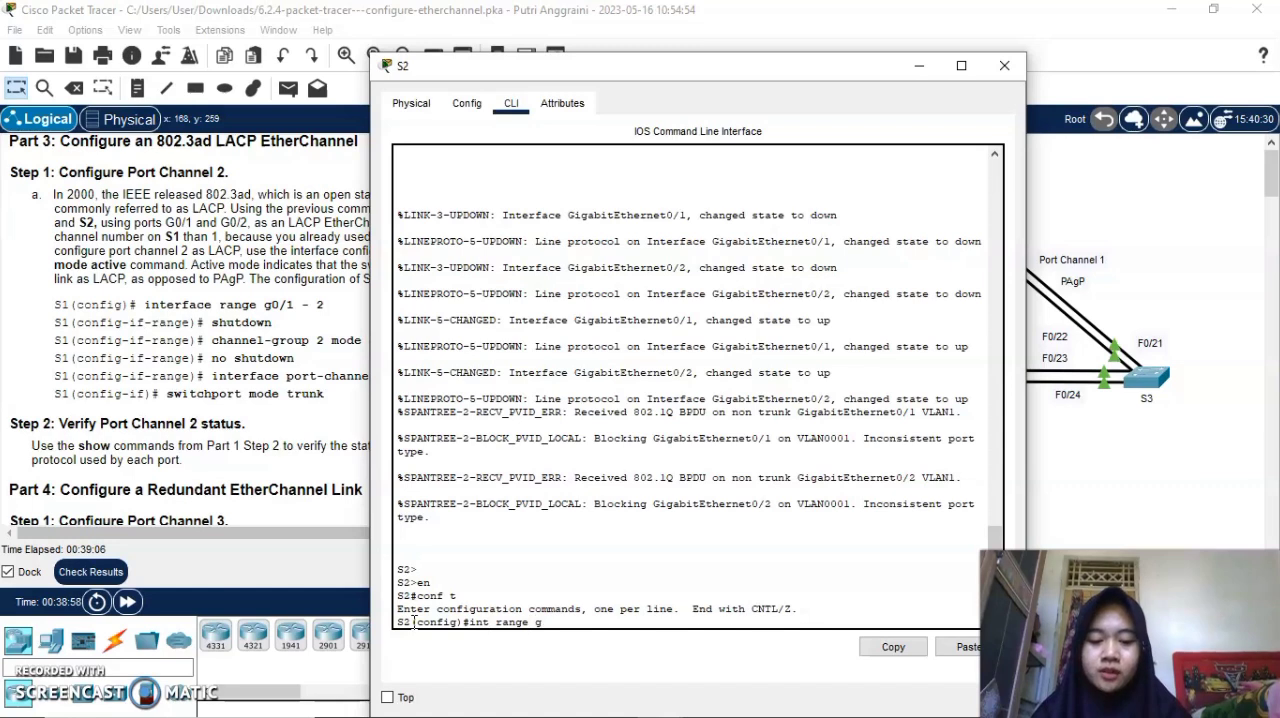
type("0/1-2")
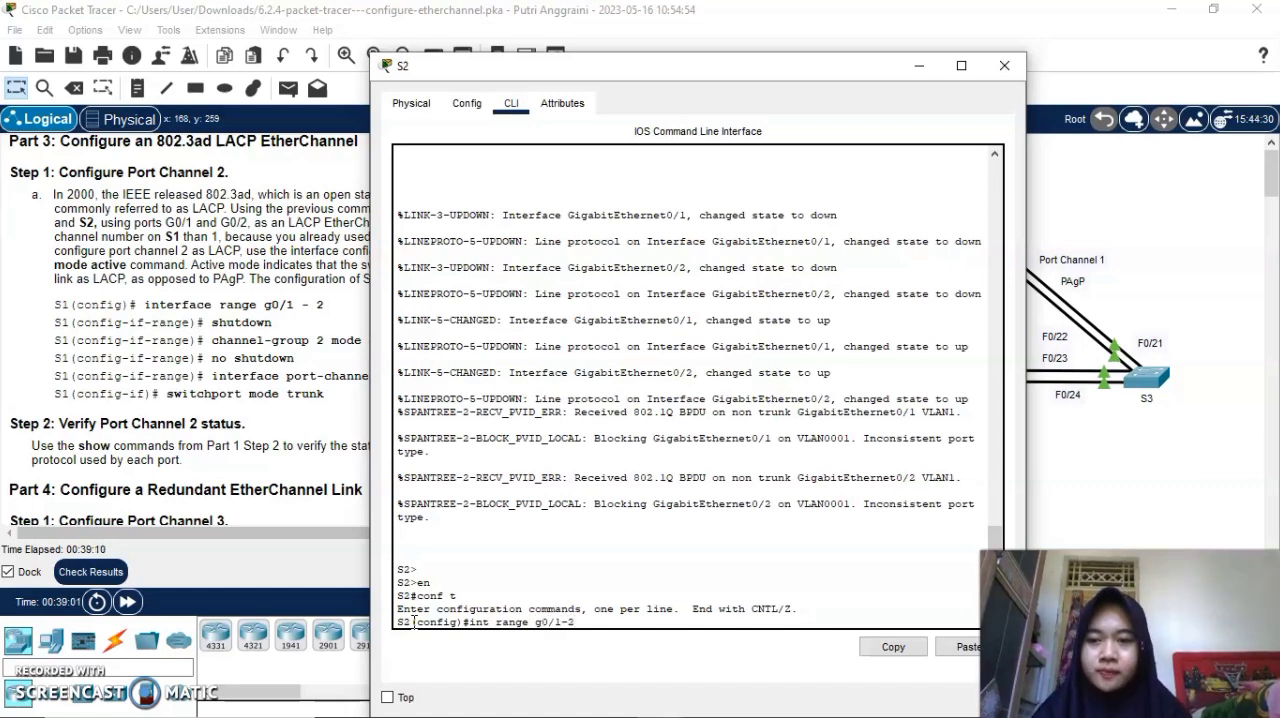
key("Return")
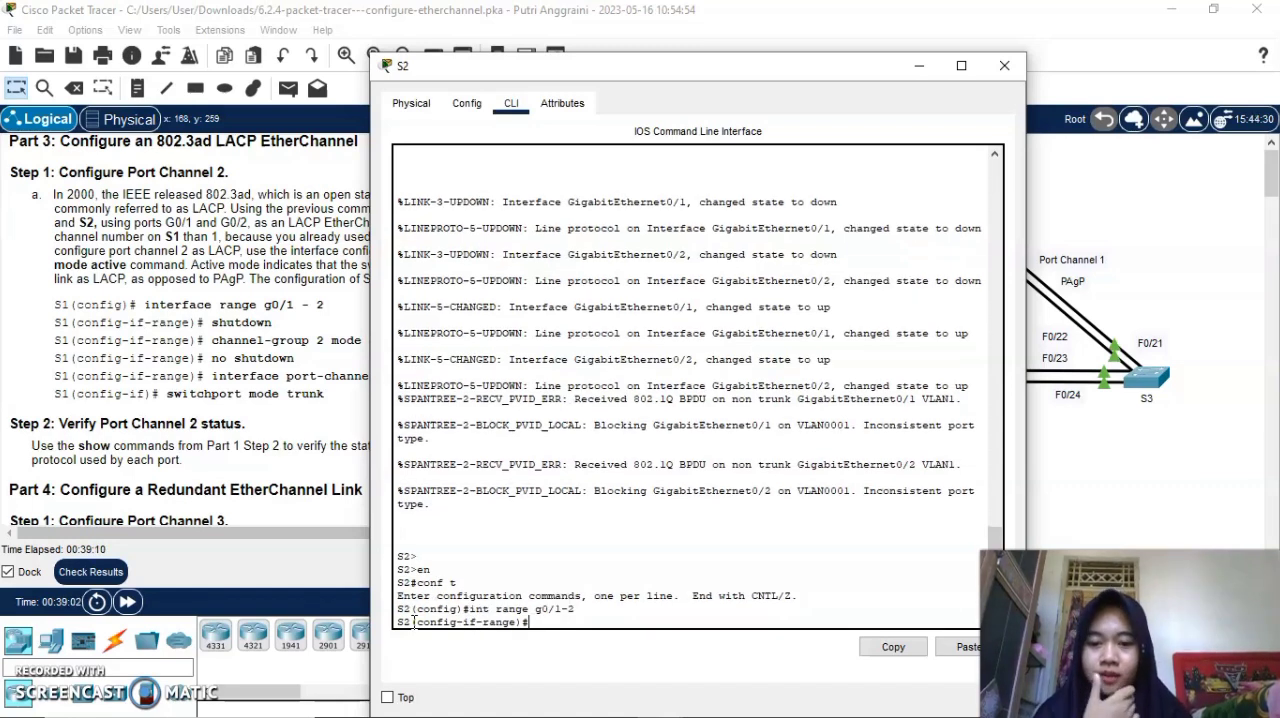
type("shutdwon")
key("Return")
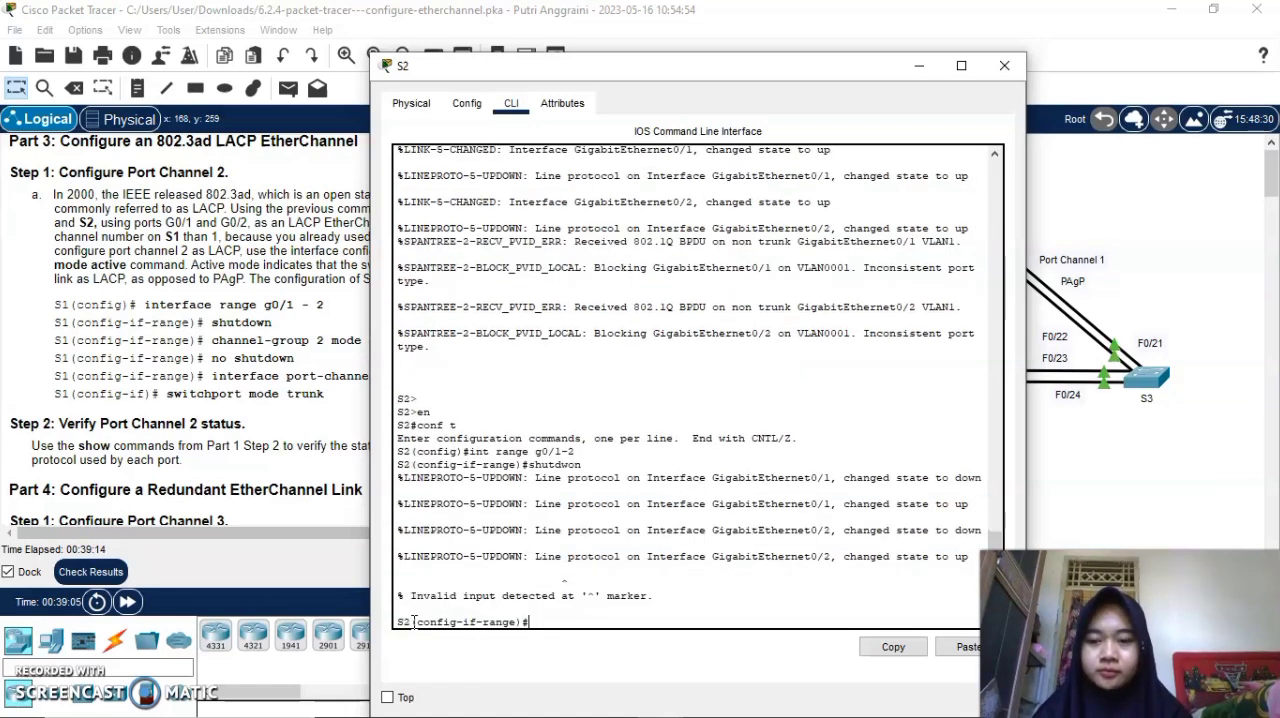
Assign S2's g0/1-2 ports to channel-group 2 in active mode and issue no shutdown on them.
type("channel-group")
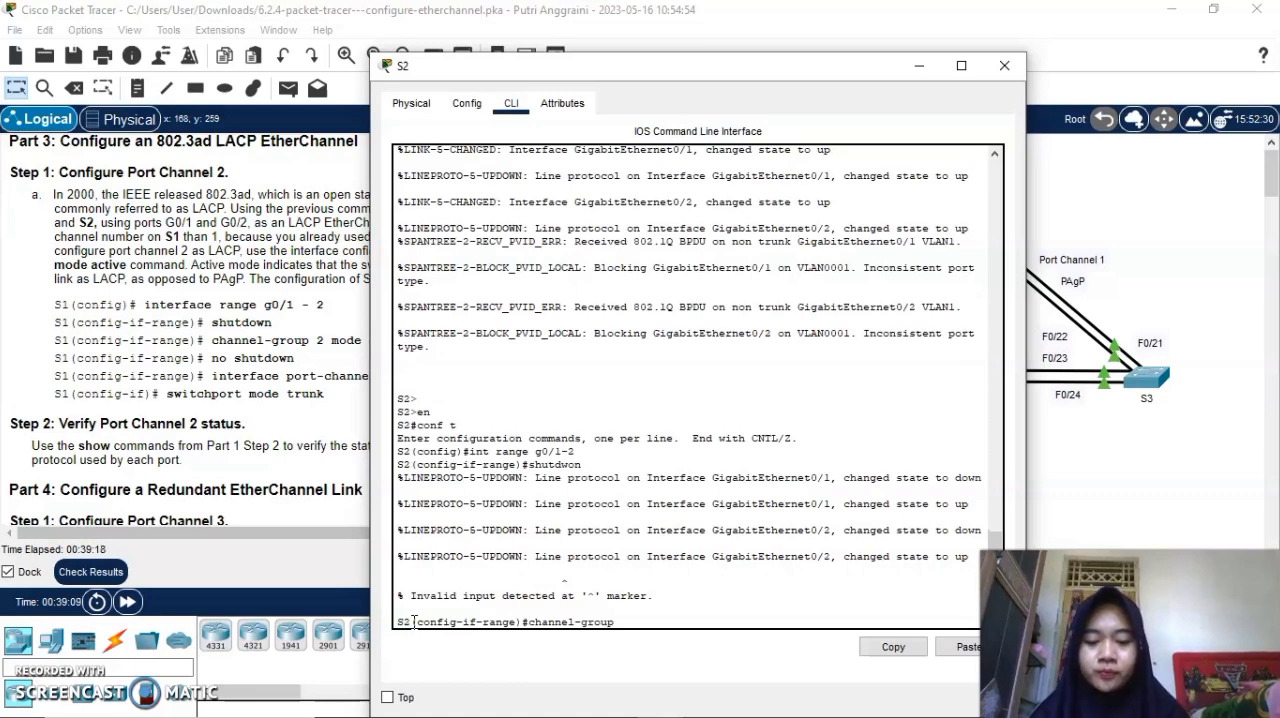
type(" 2 mo")
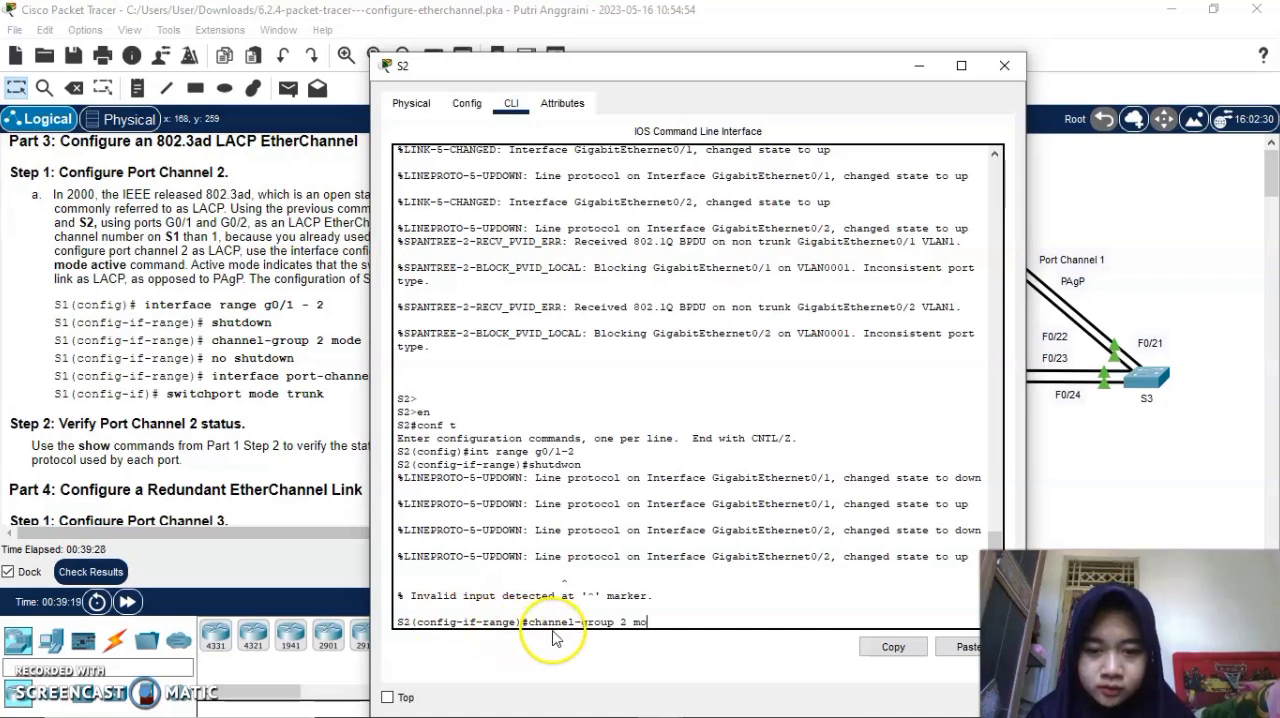
type("de")
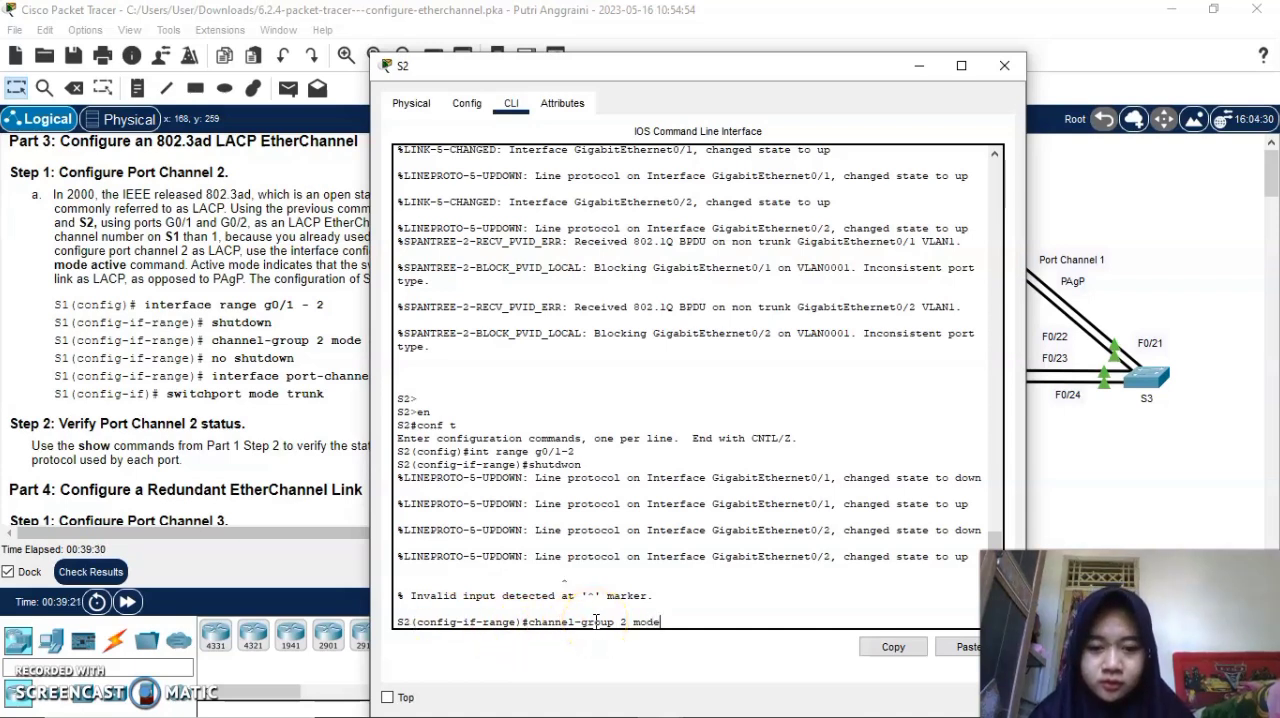
type(" active")
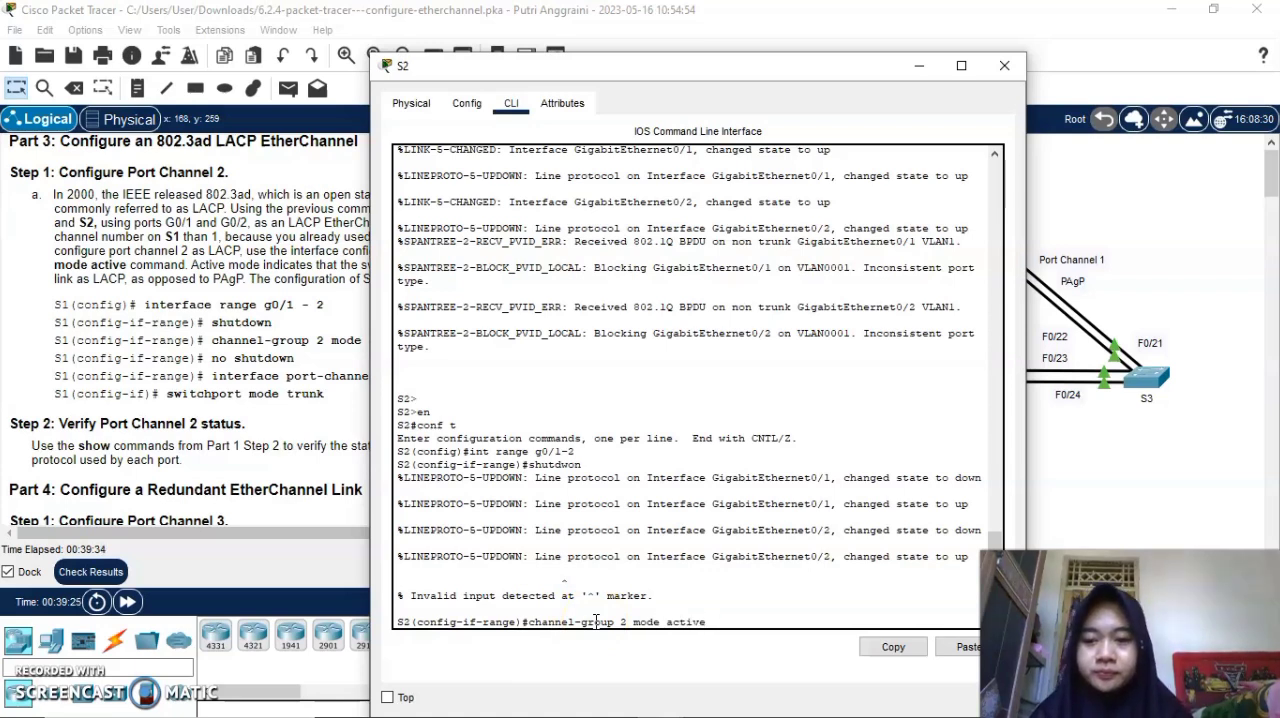
key("Return")
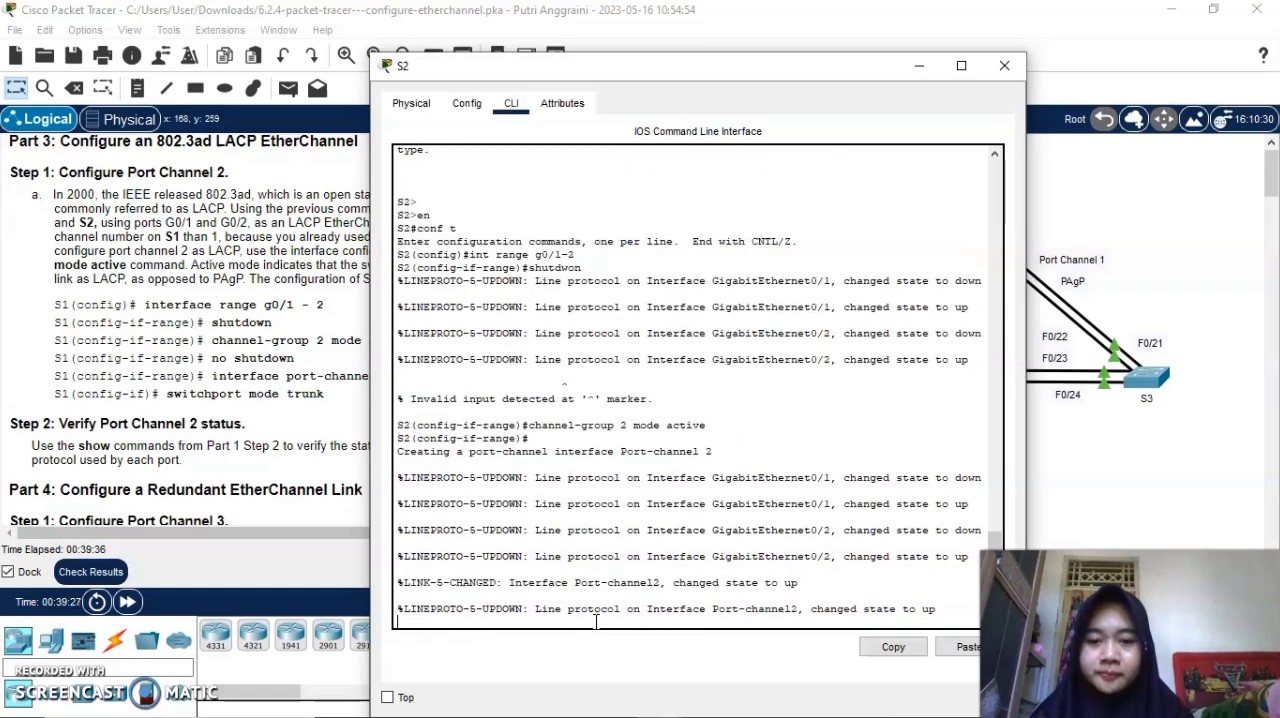
key("Return")
type("no shutdown")
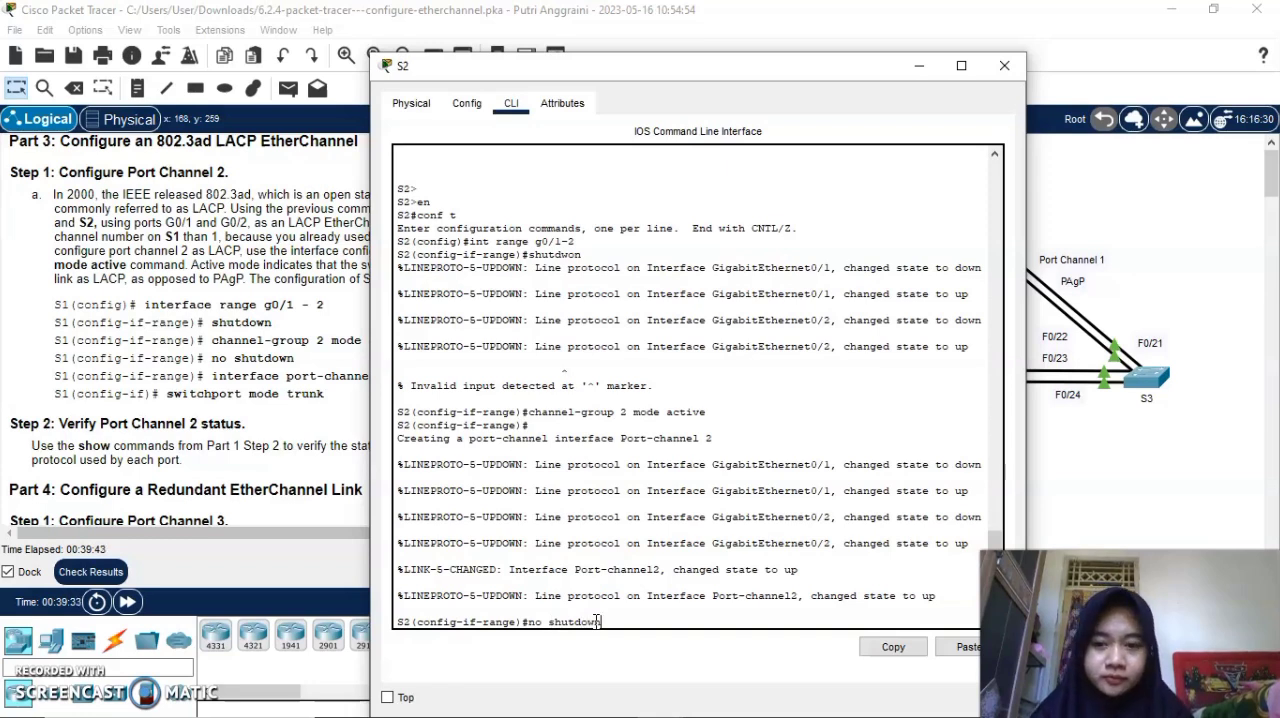
key("Return")
Set S2's interface port-channel 2 to trunk with switchport mode trunk and put away the S2 window.
type("in")
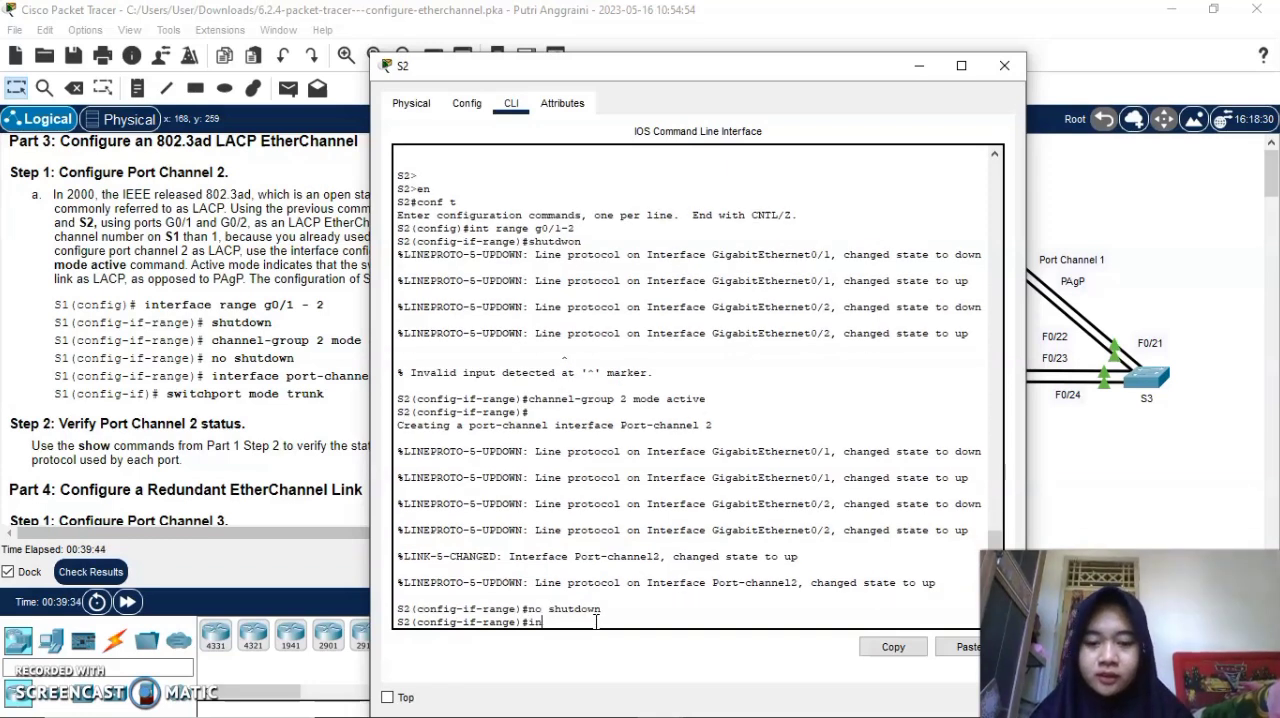
type("t port-channel")
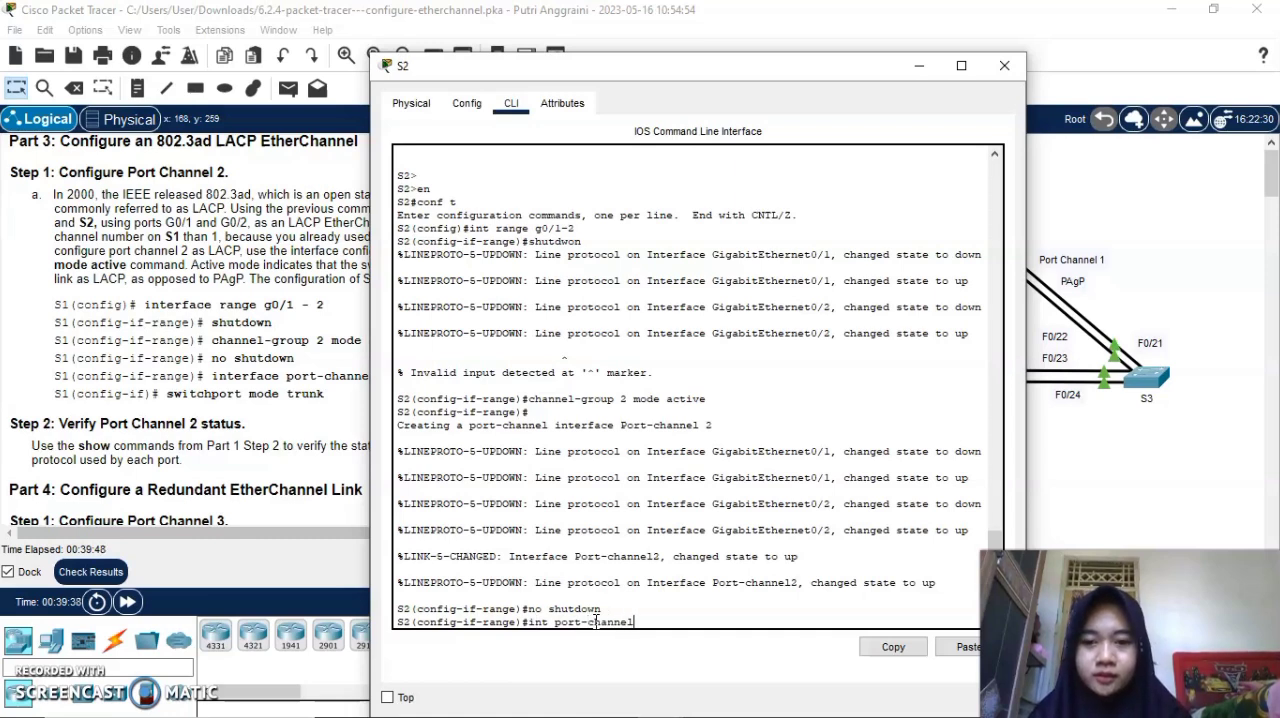
type(" 2")
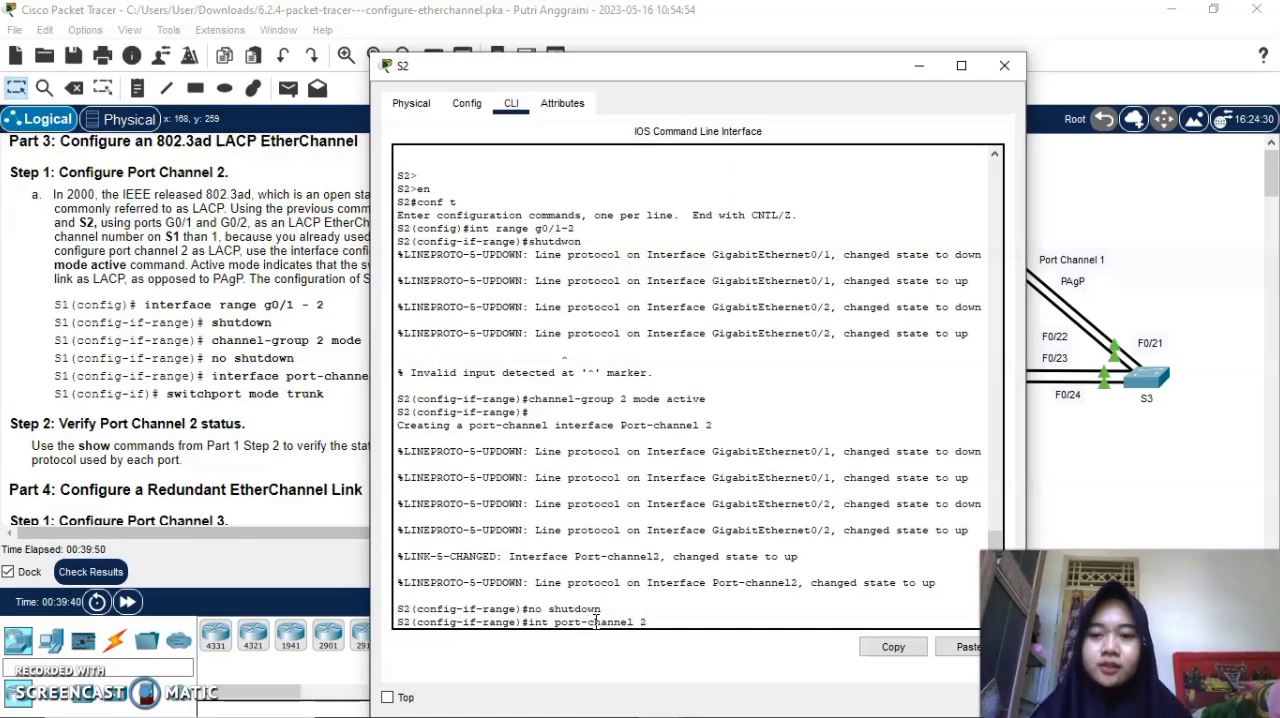
key("Return")
type("switchpo")
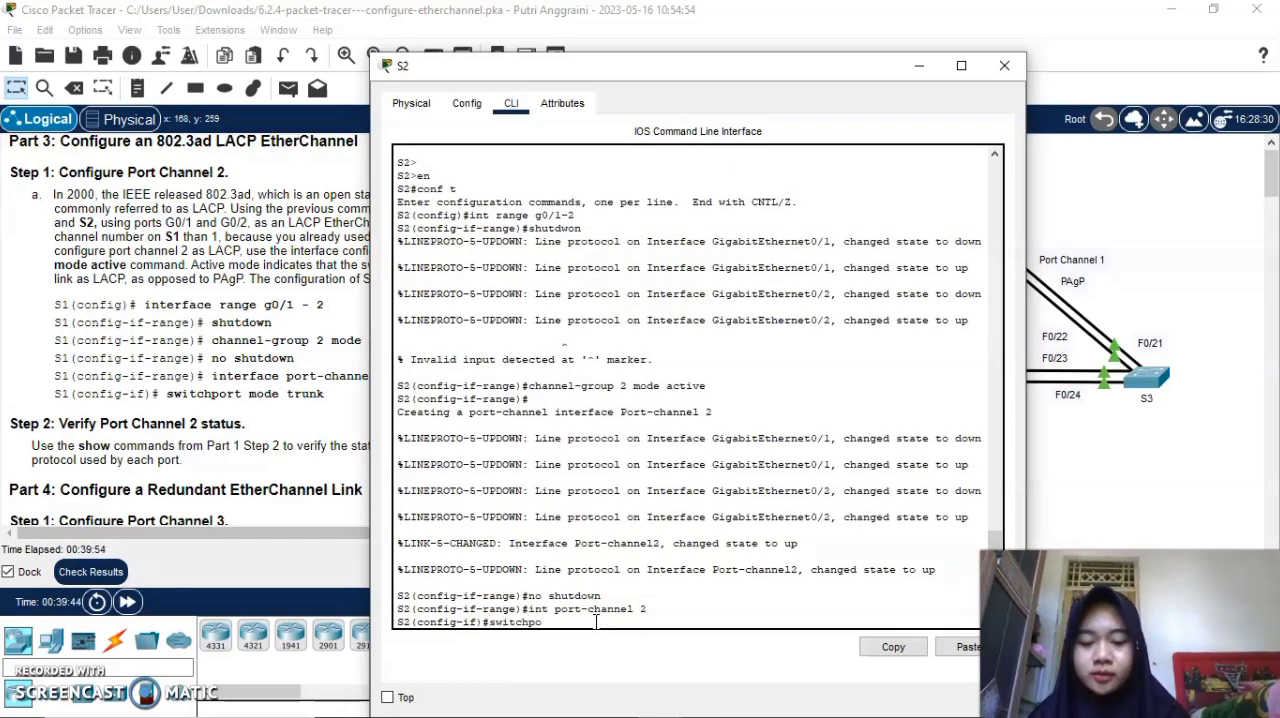
type("rt mode trunk")
key("Return")
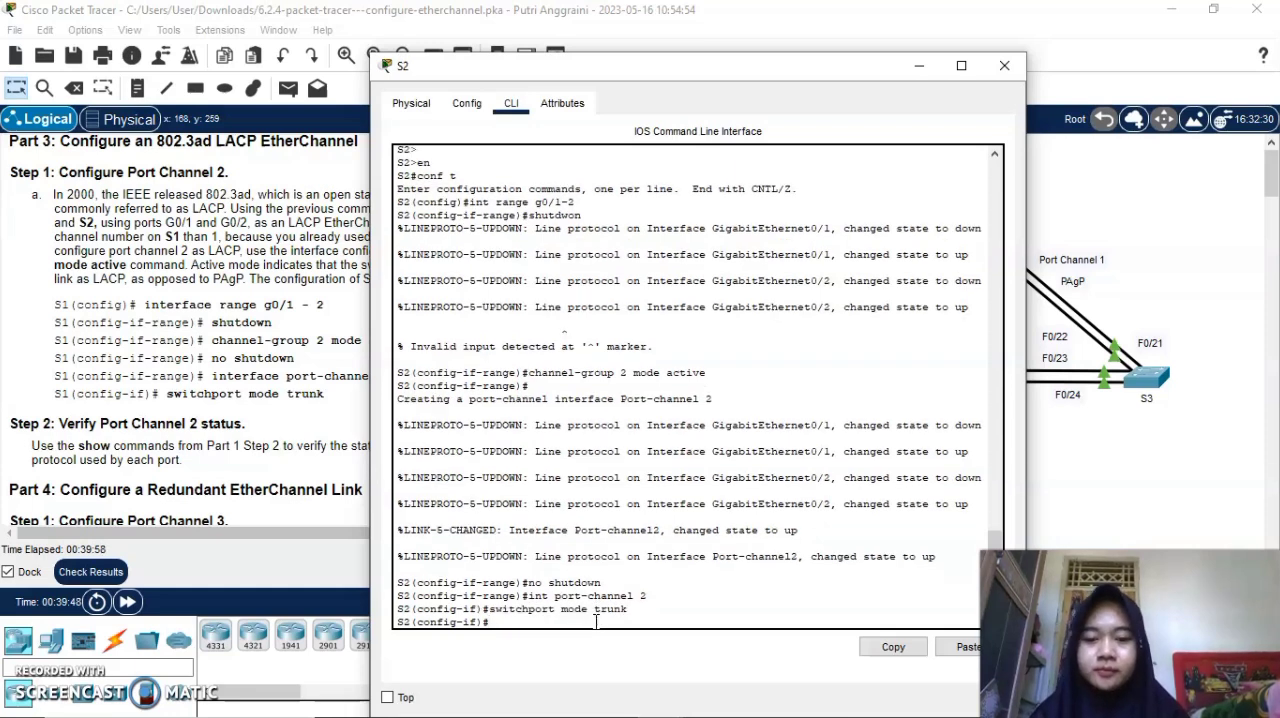
left_click(920, 70)
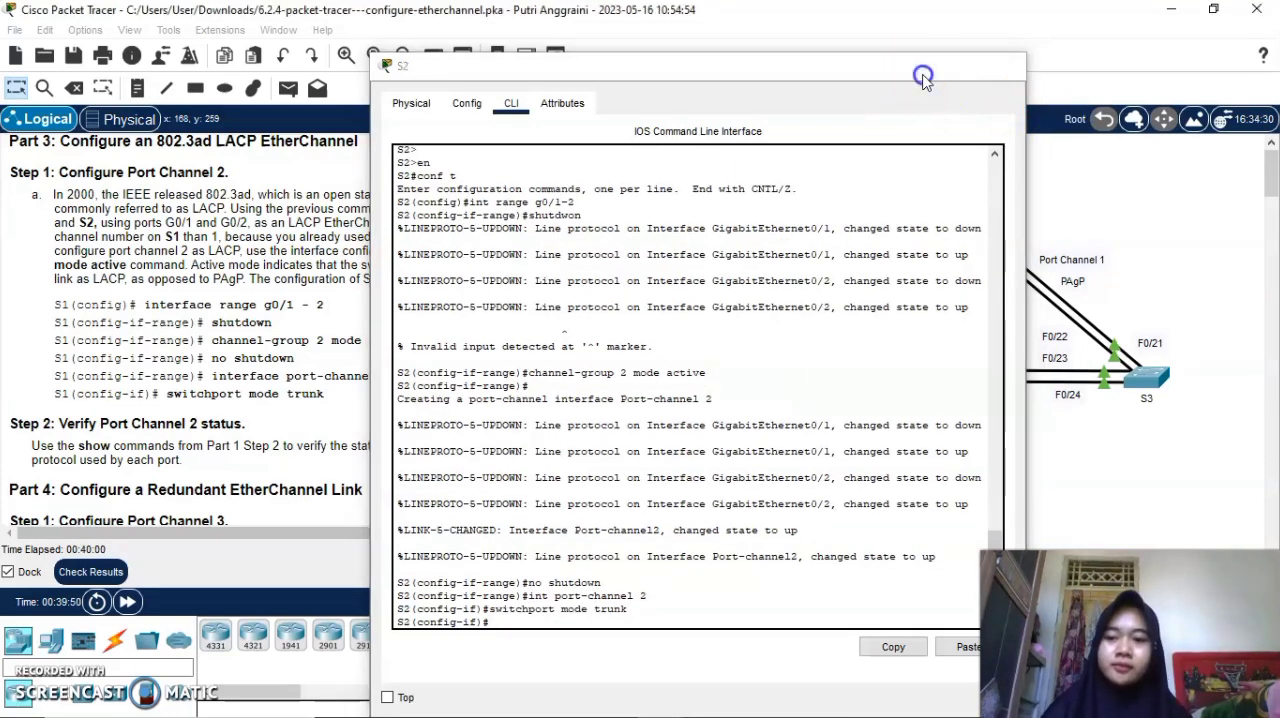
scroll(306, 368, "down", 3)
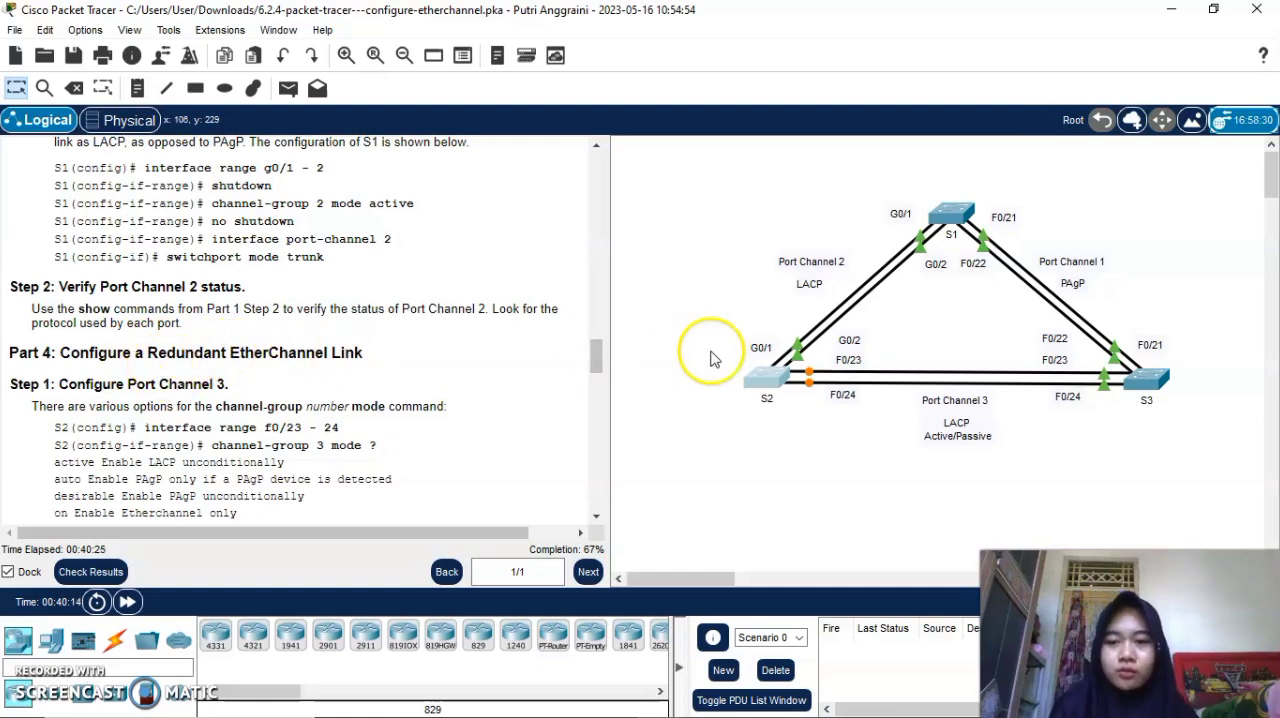
Review the Port Channel 3 instructions and enter interface range f0/23-24 in S2's command line.
scroll(408, 372, "down", 2)
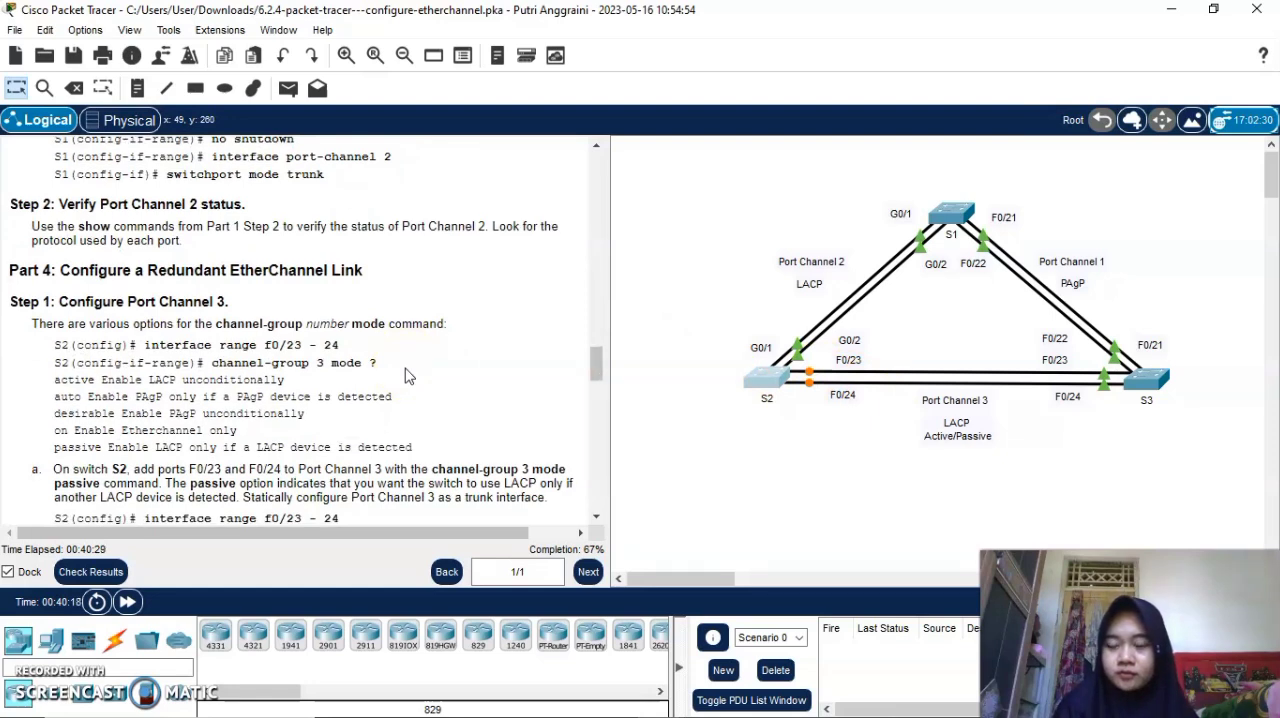
scroll(405, 372, "down", 1)
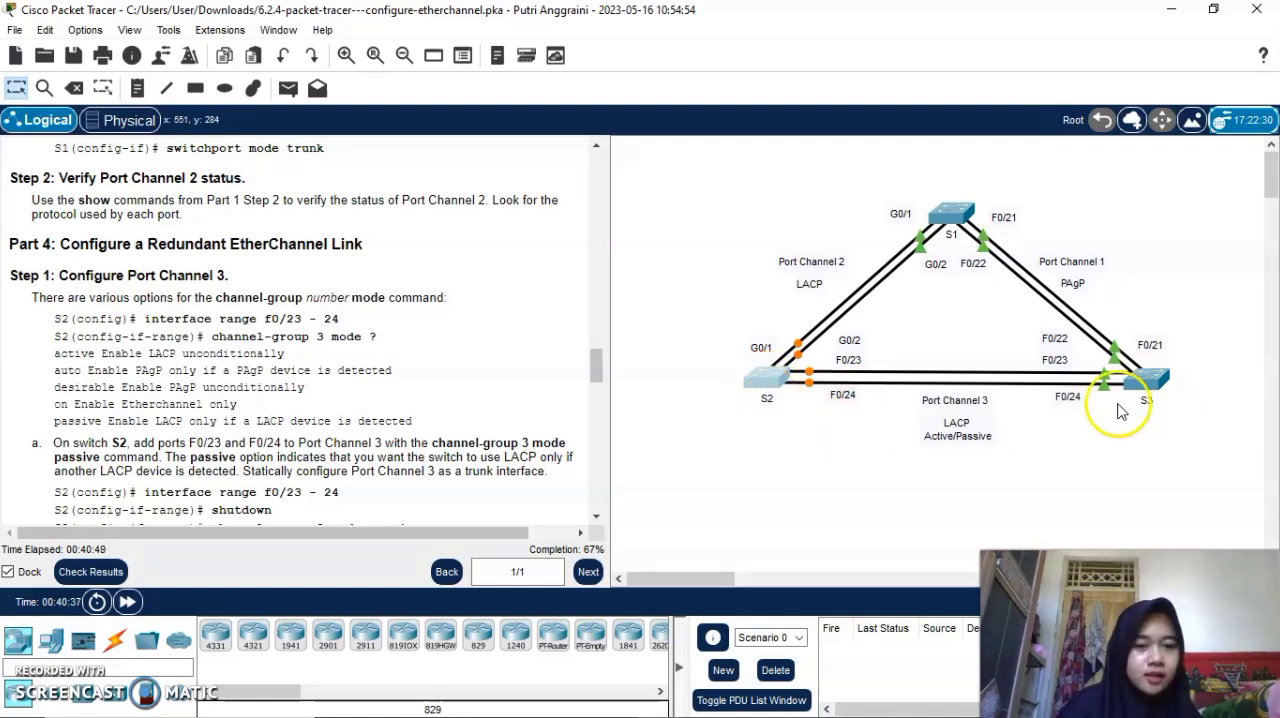
left_click(766, 385)
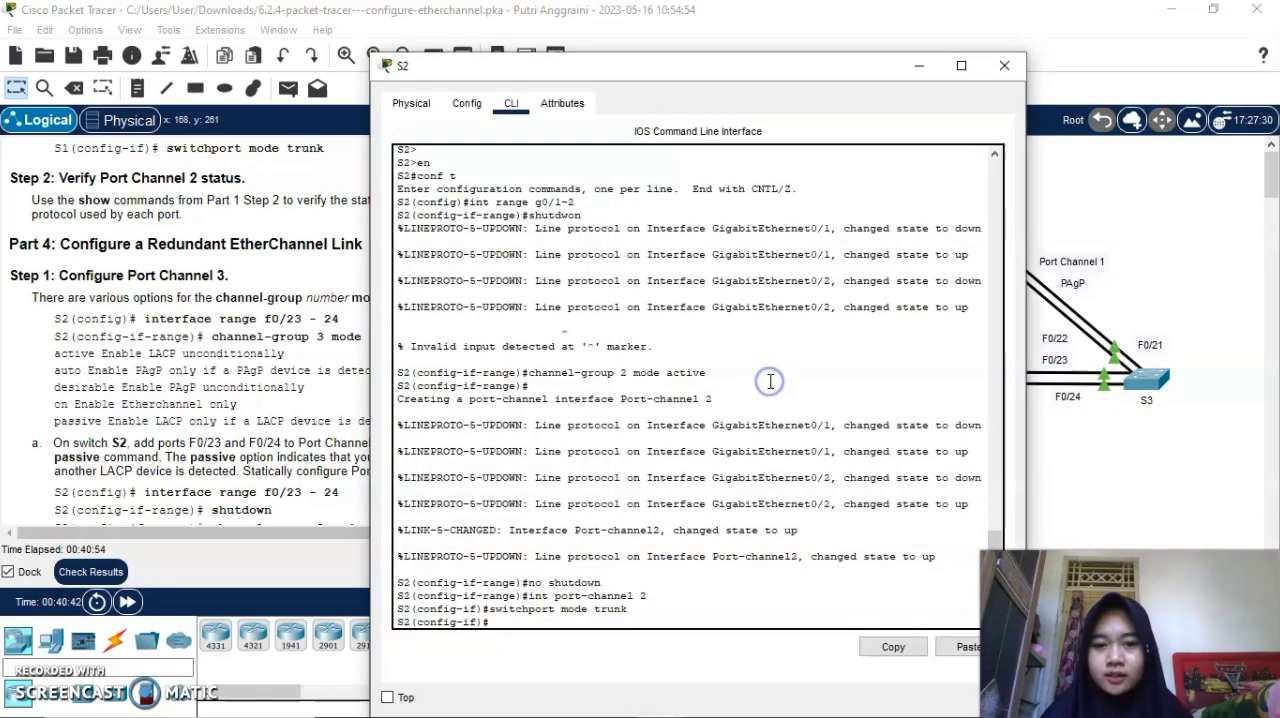
left_click(499, 625)
type("int ran")
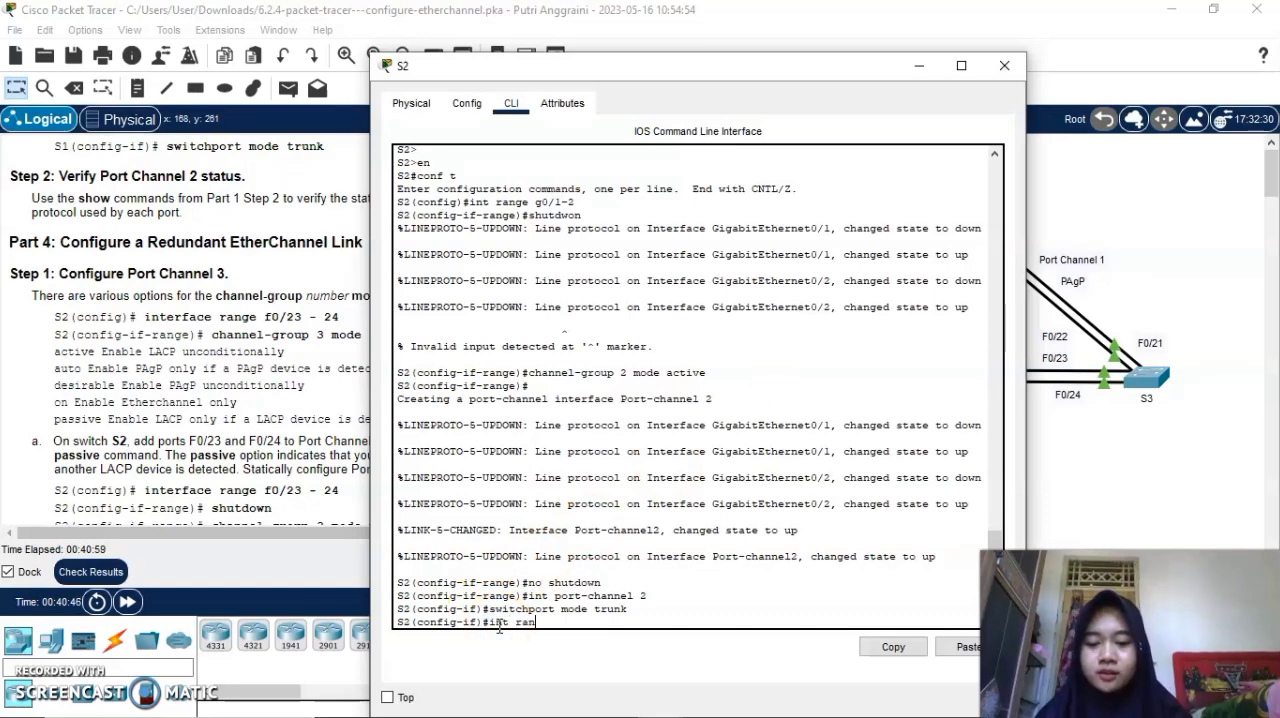
type("ge f0")
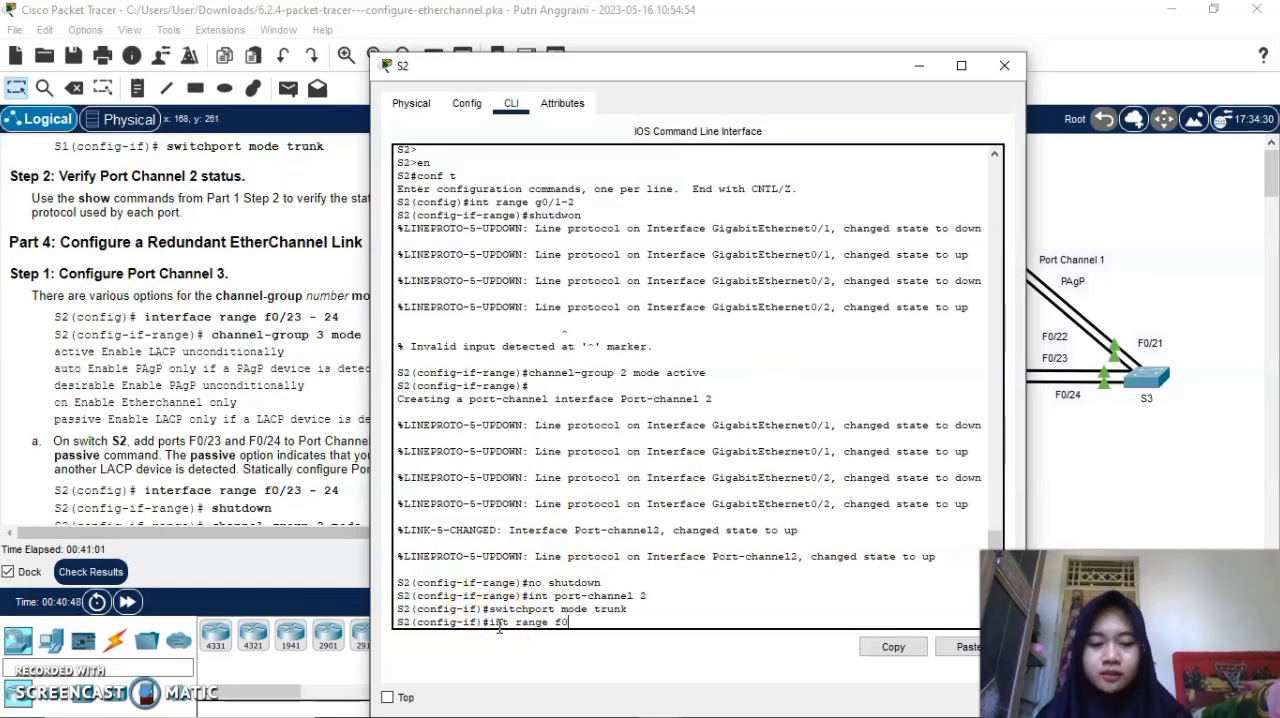
type("/23-24")
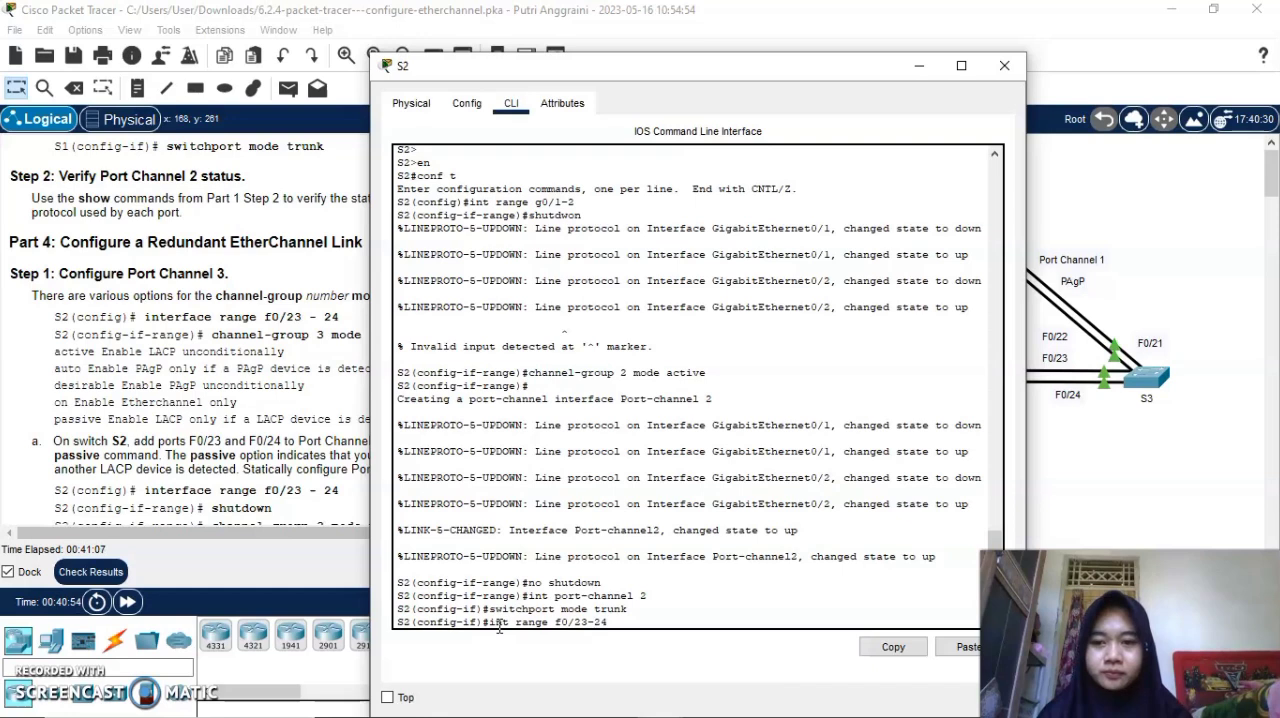
key("Return")
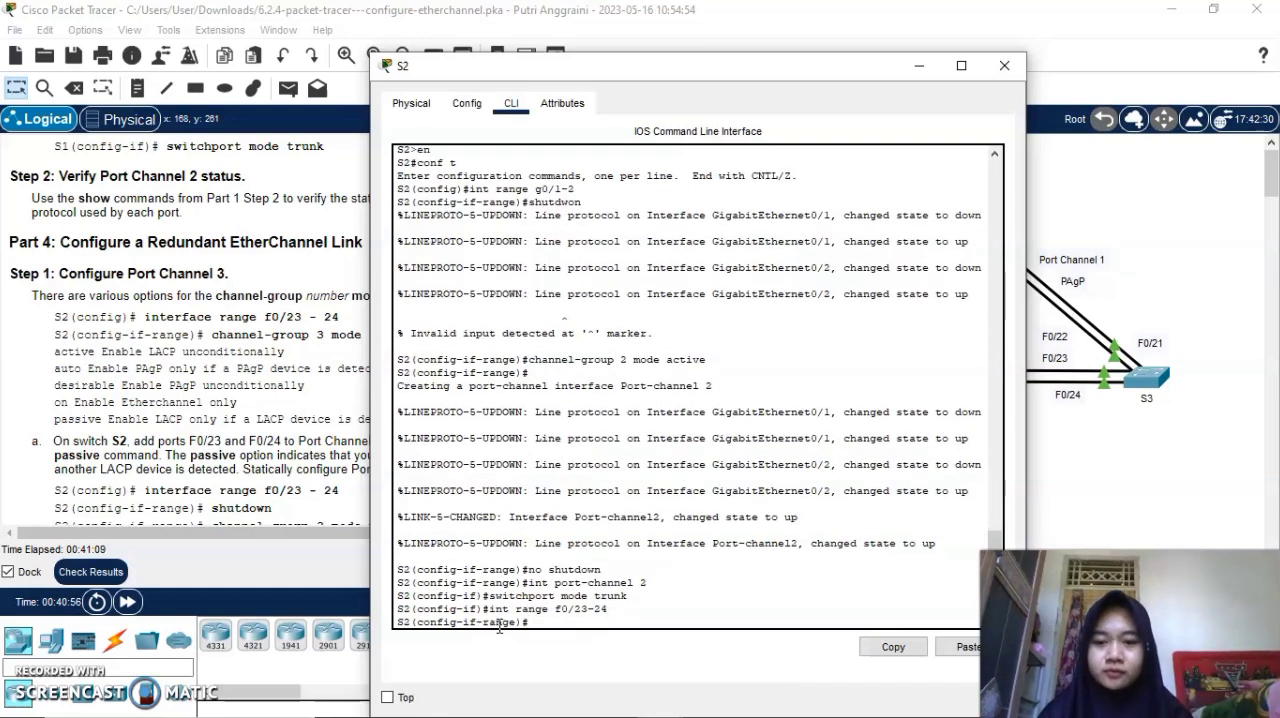
Assign S2's f0/23-24 ports to channel-group 3 in passive mode and issue no shutdown on them.
type("cha")
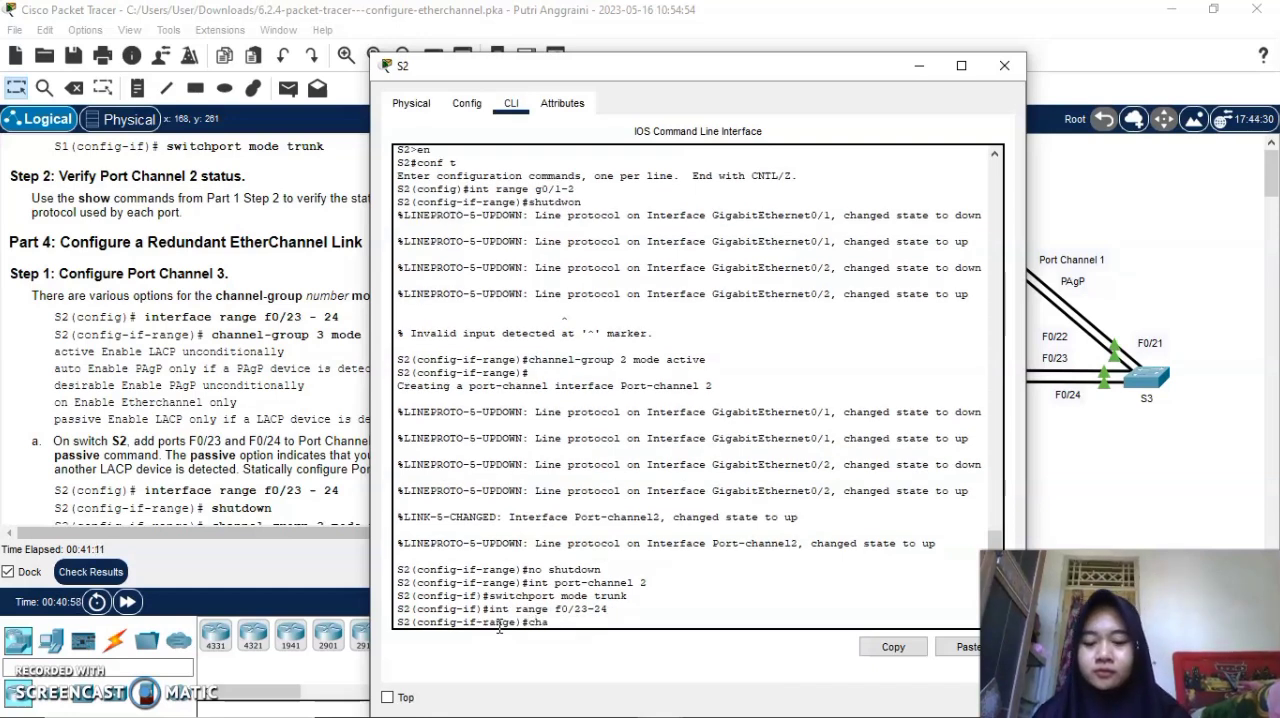
type("nnel")
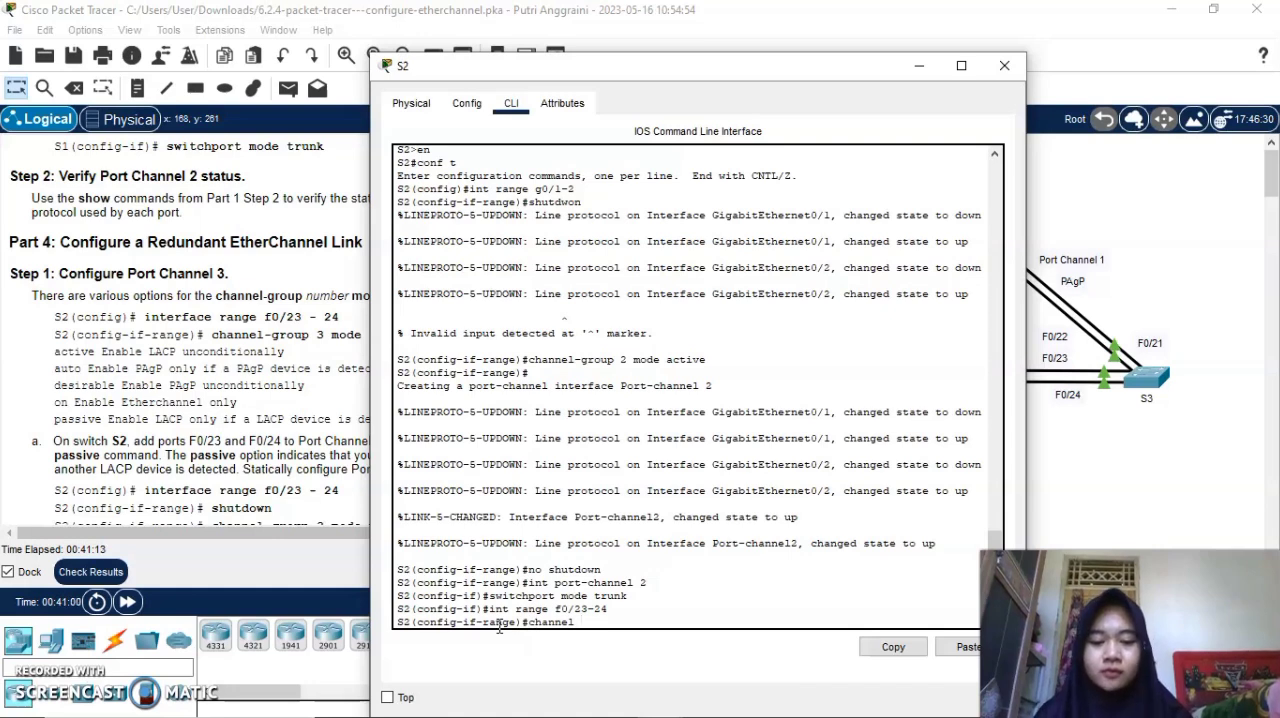
type("-group ")
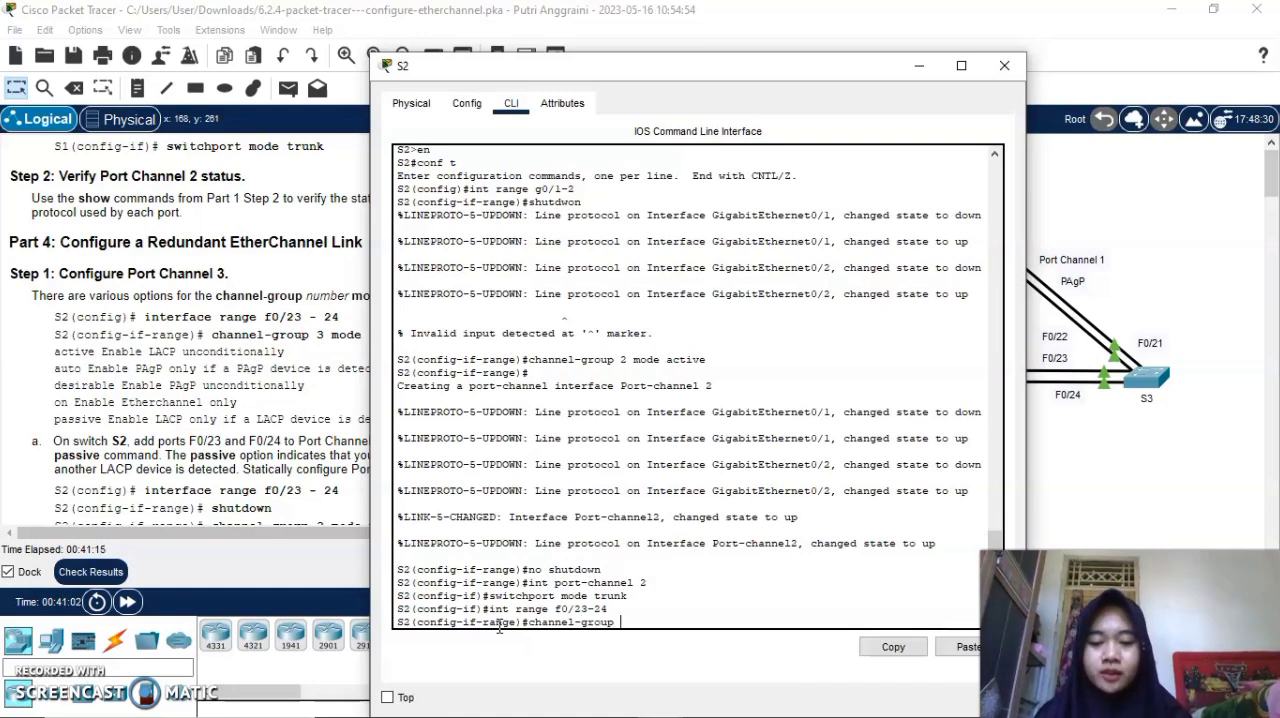
type("3 mode")
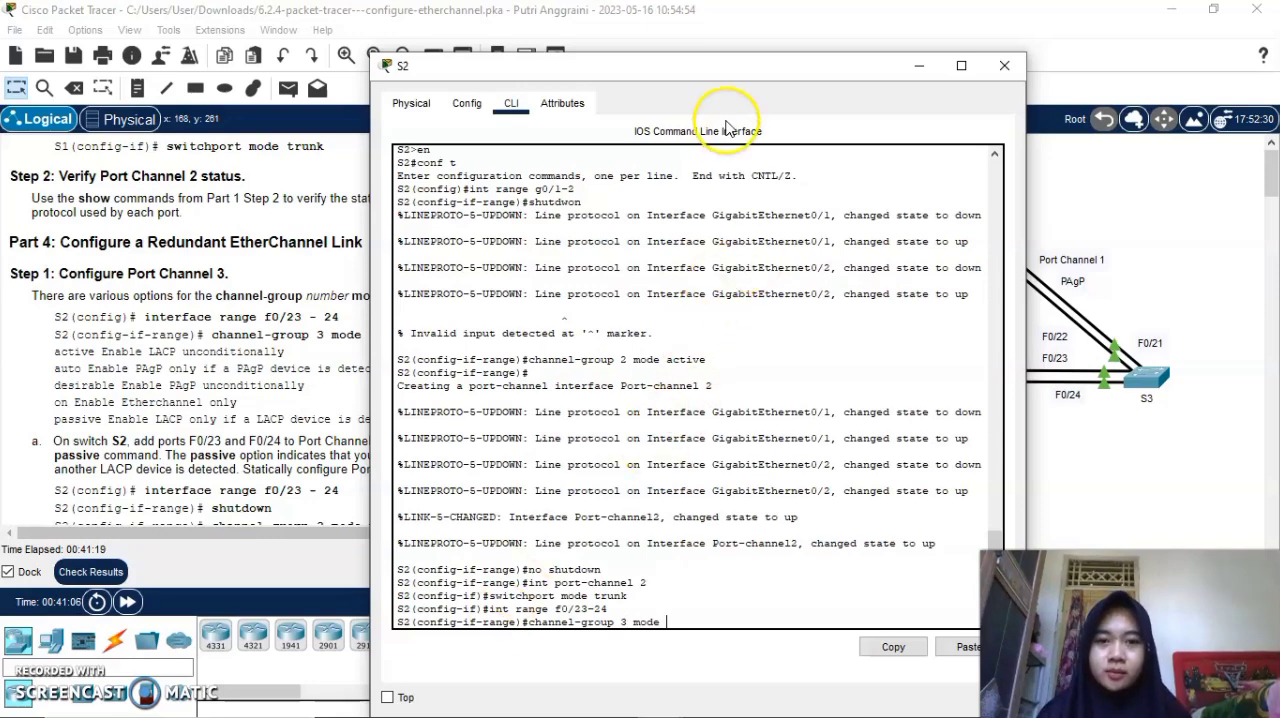
left_click(700, 66)
left_click_drag(700, 66, 848, 42)
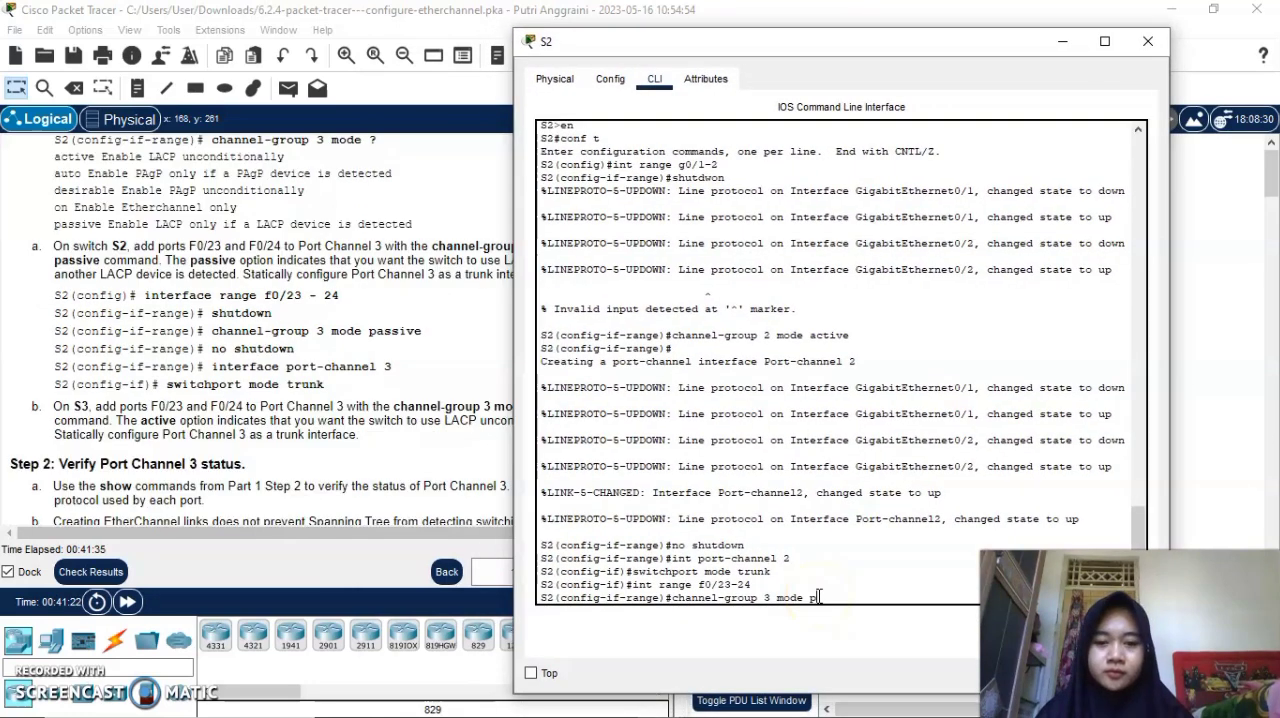
type("sive")
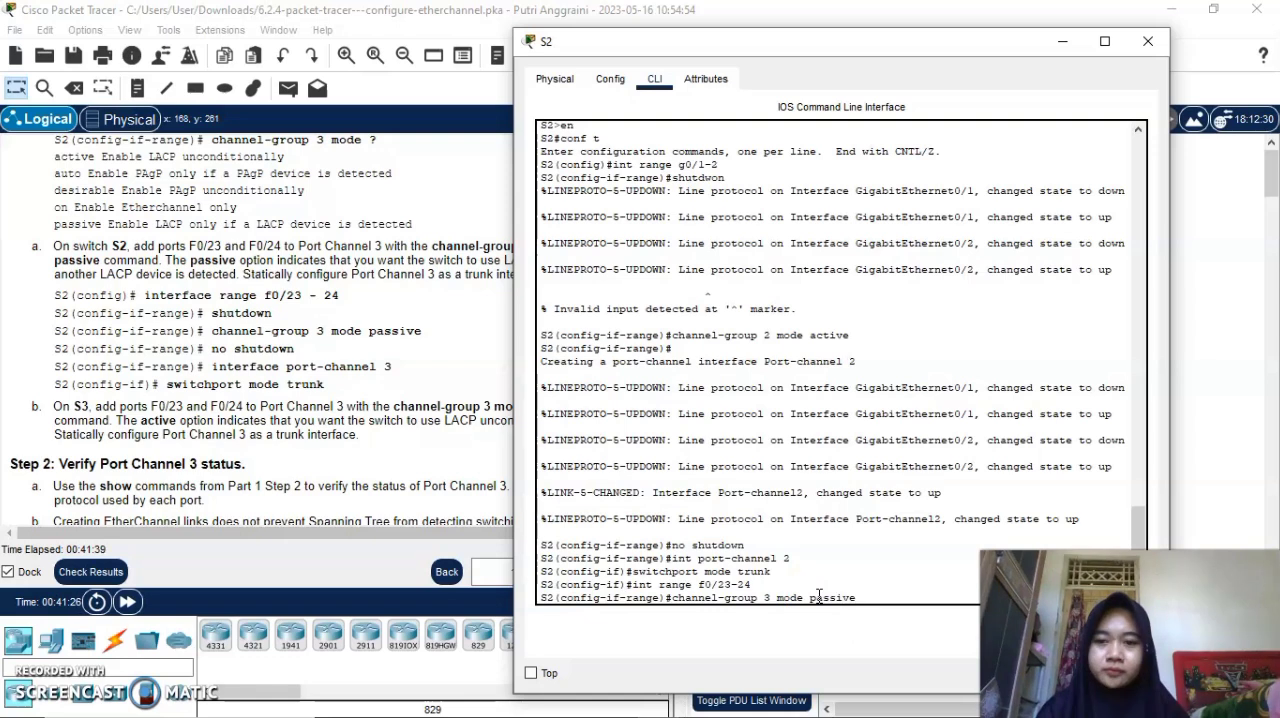
key("Return")
type("no shutdown")
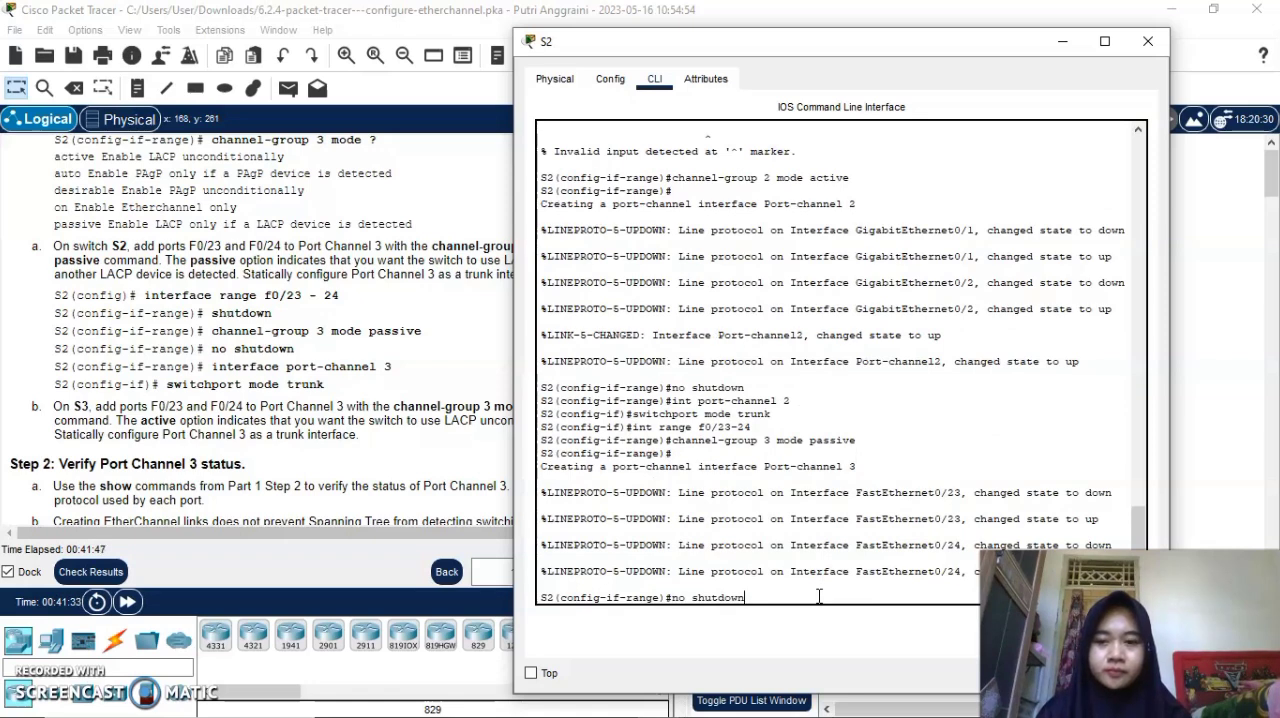
key("Return")
Set S2's interface port-channel 3 to trunk with switchport mode trunk and put away the S2 window.
type("int po")
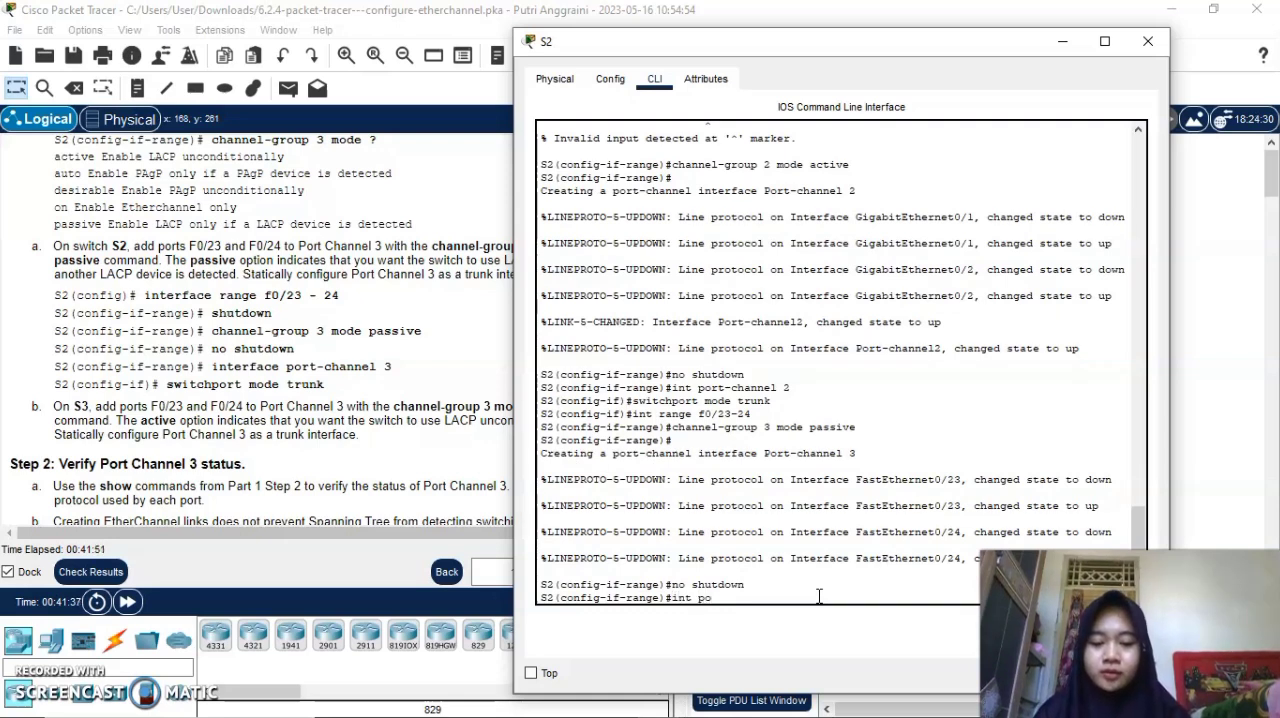
type("rt-channel ")
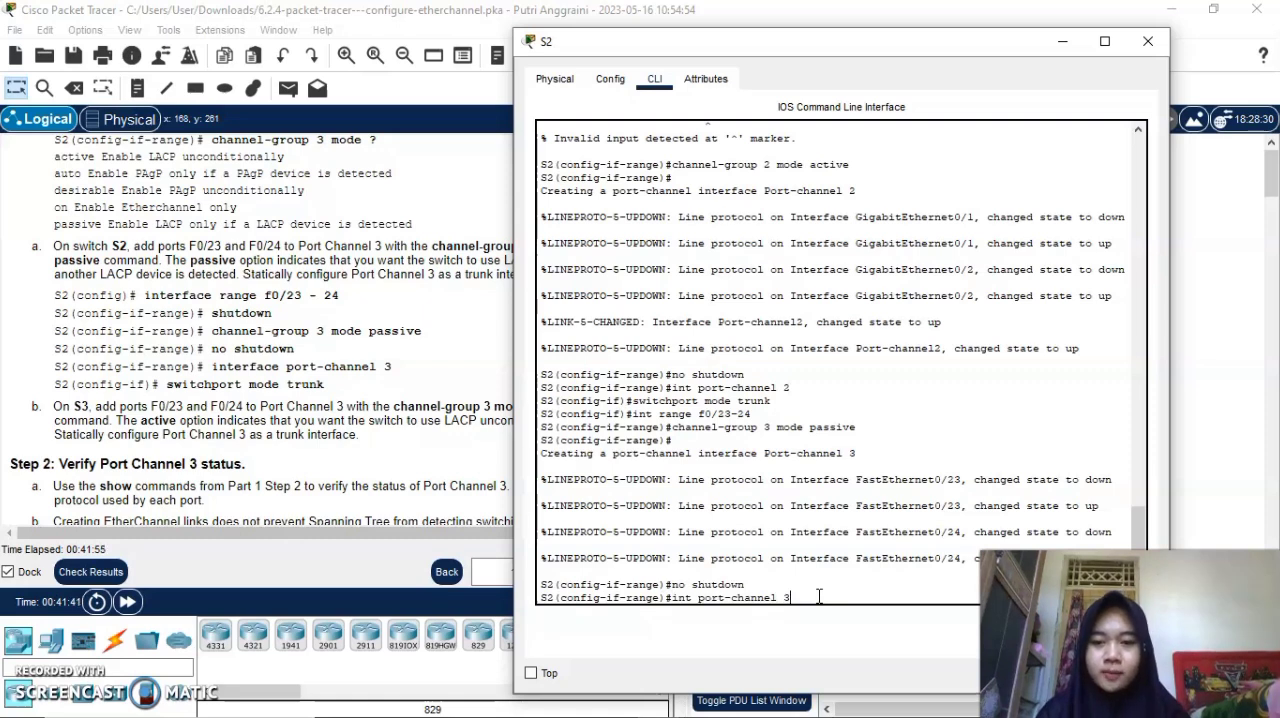
type("3")
key("Return")
type("s")
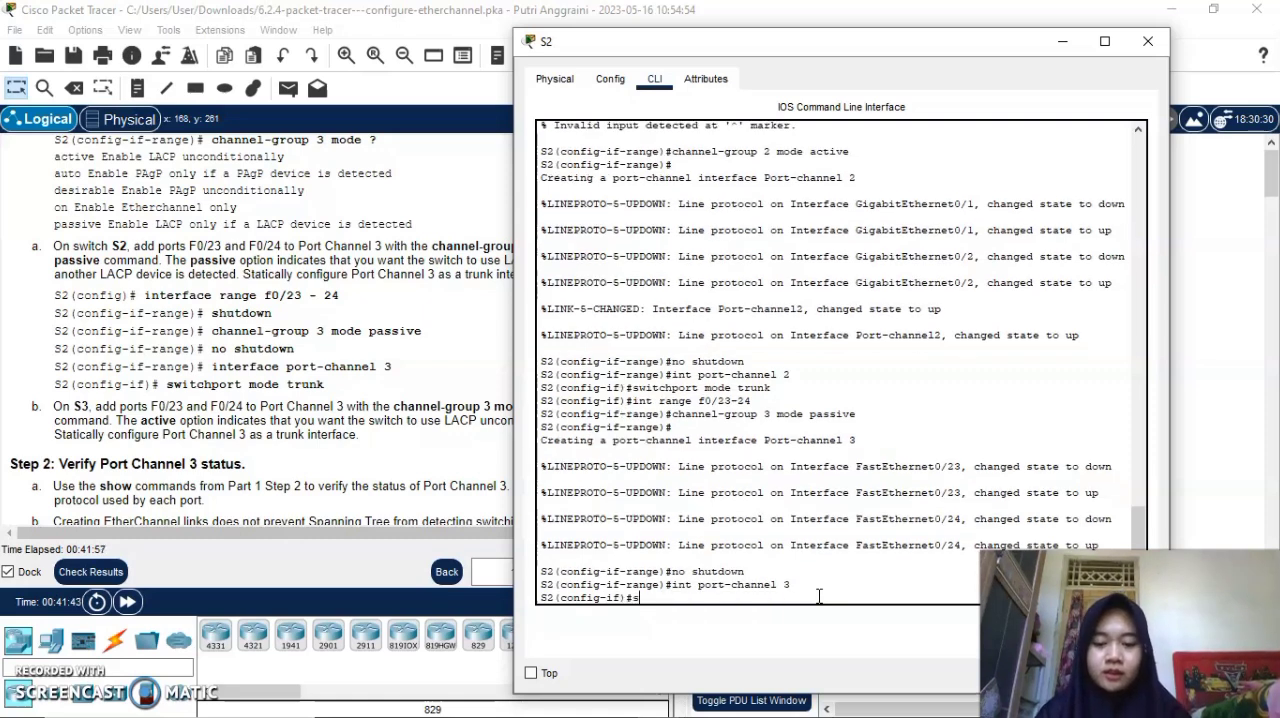
type("witch")
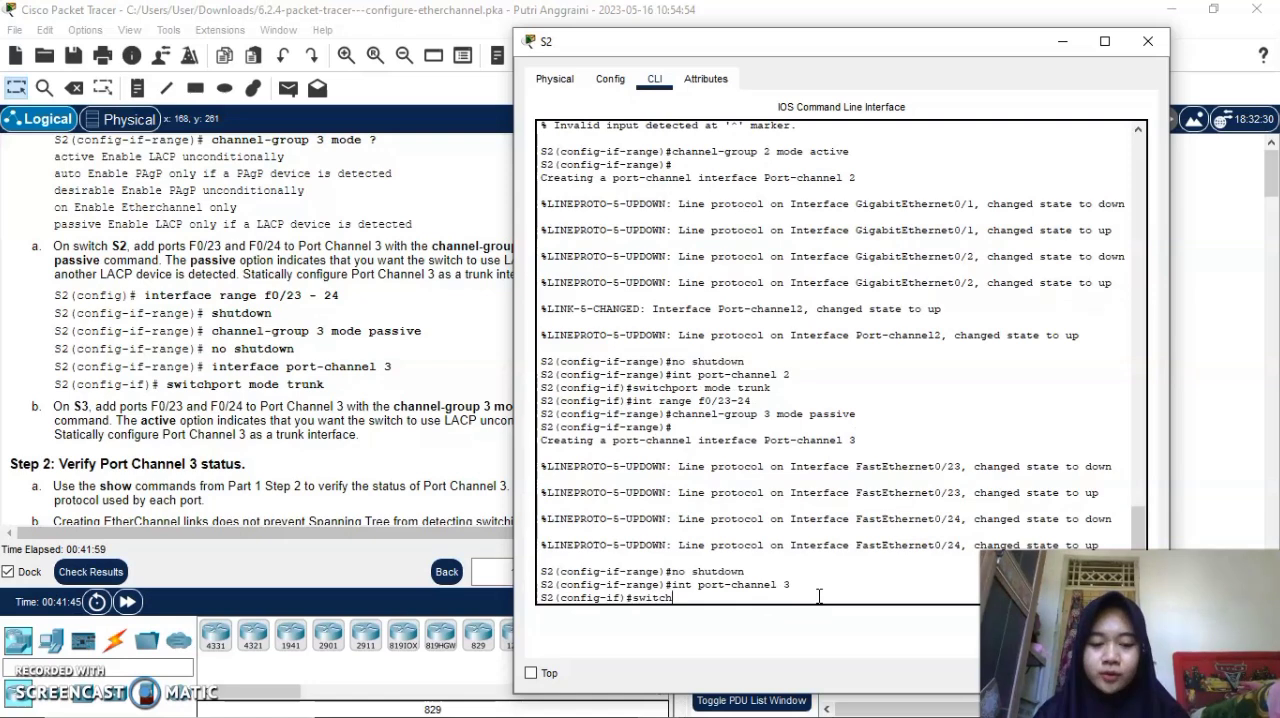
type("port")
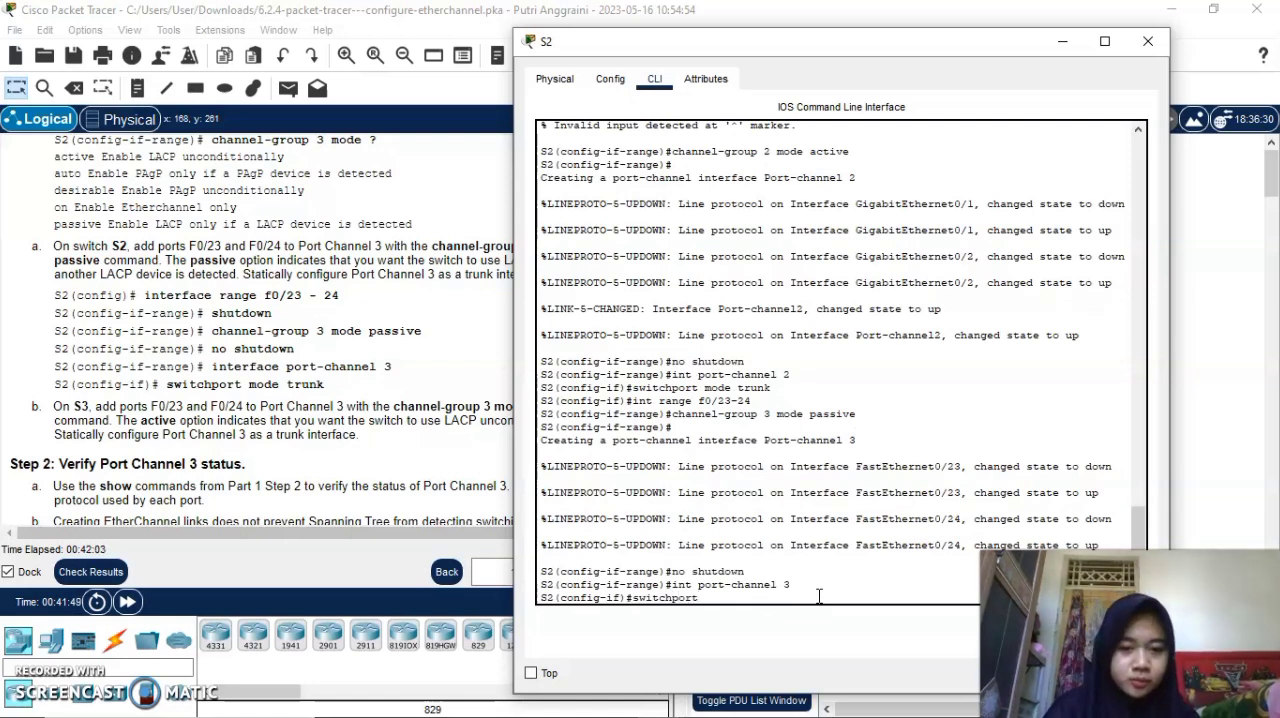
type(" mode")
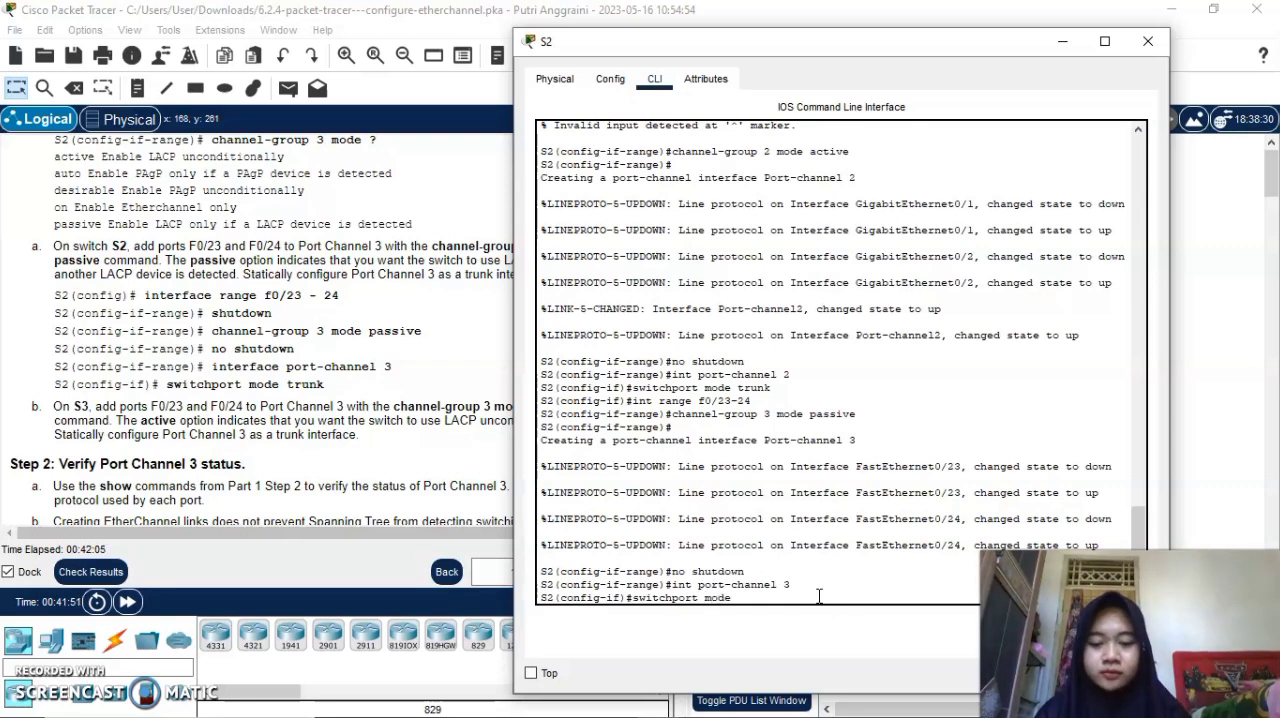
type(" trunk")
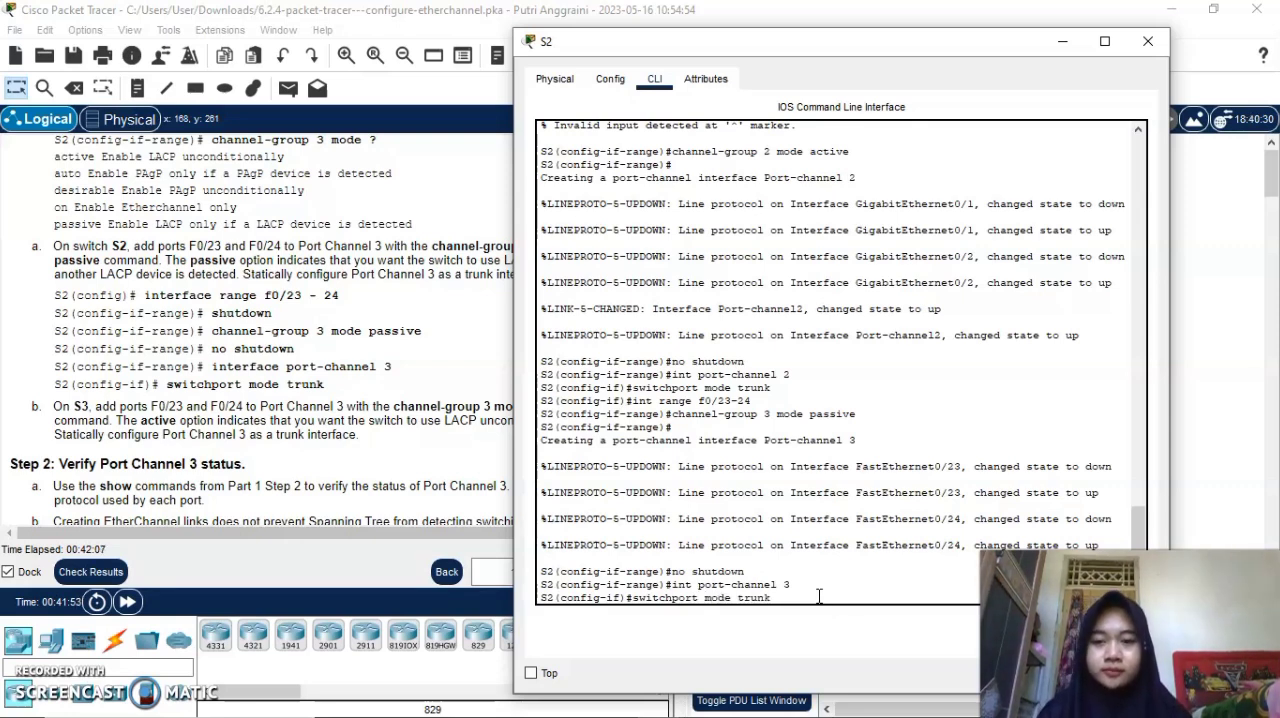
key("Return")
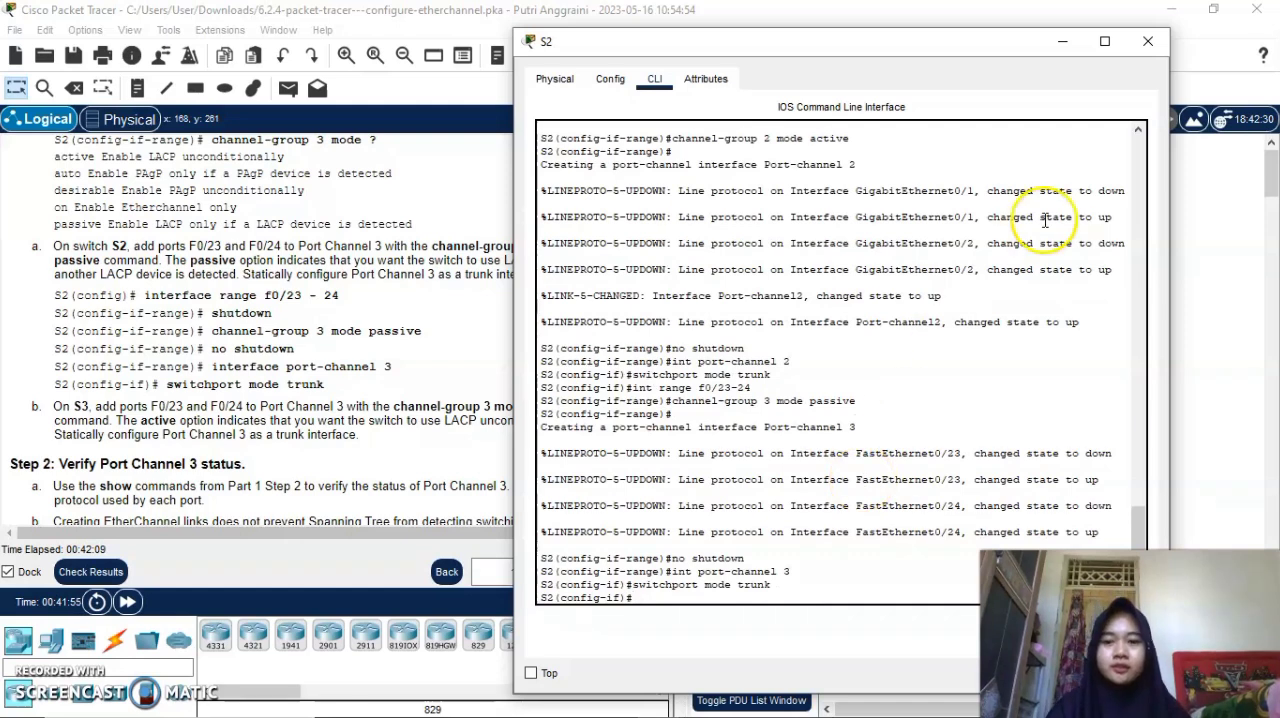
left_click(1070, 42)
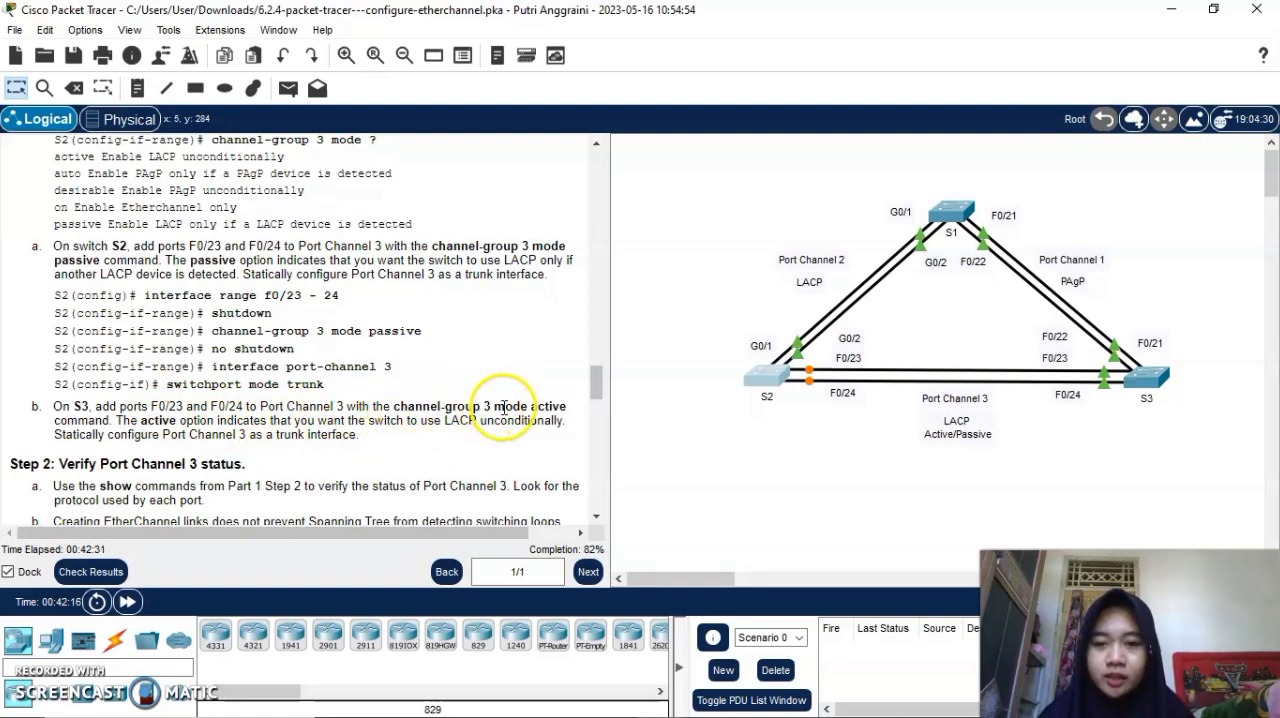
Check the instruction for S3, bring up switch S3's command line and enter global configuration mode.
left_click_drag(493, 407, 566, 412)
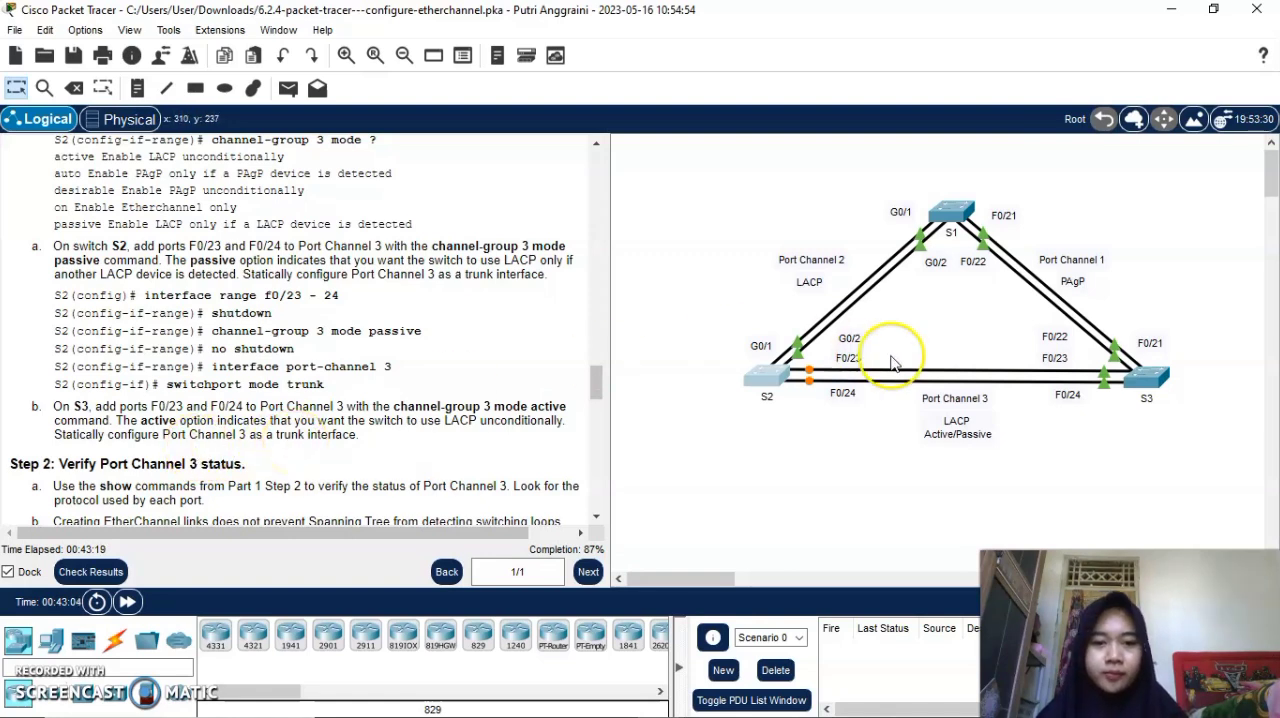
left_click(1145, 378)
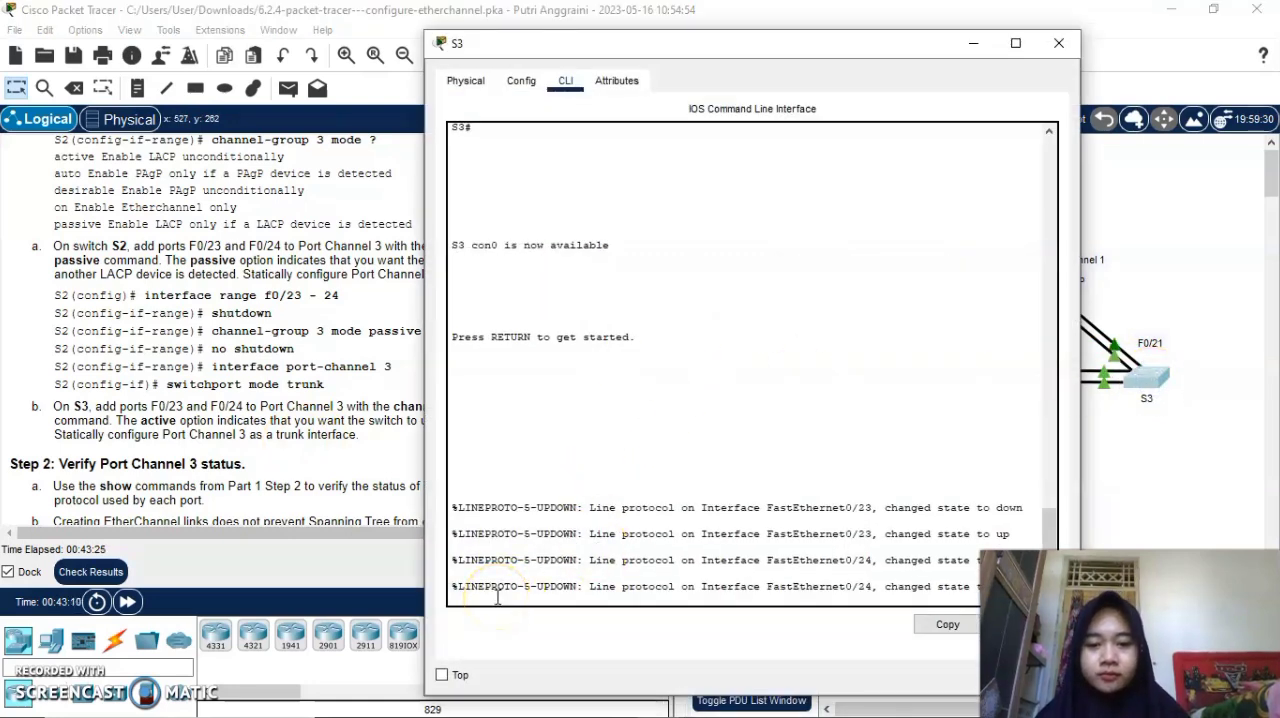
key("Return")
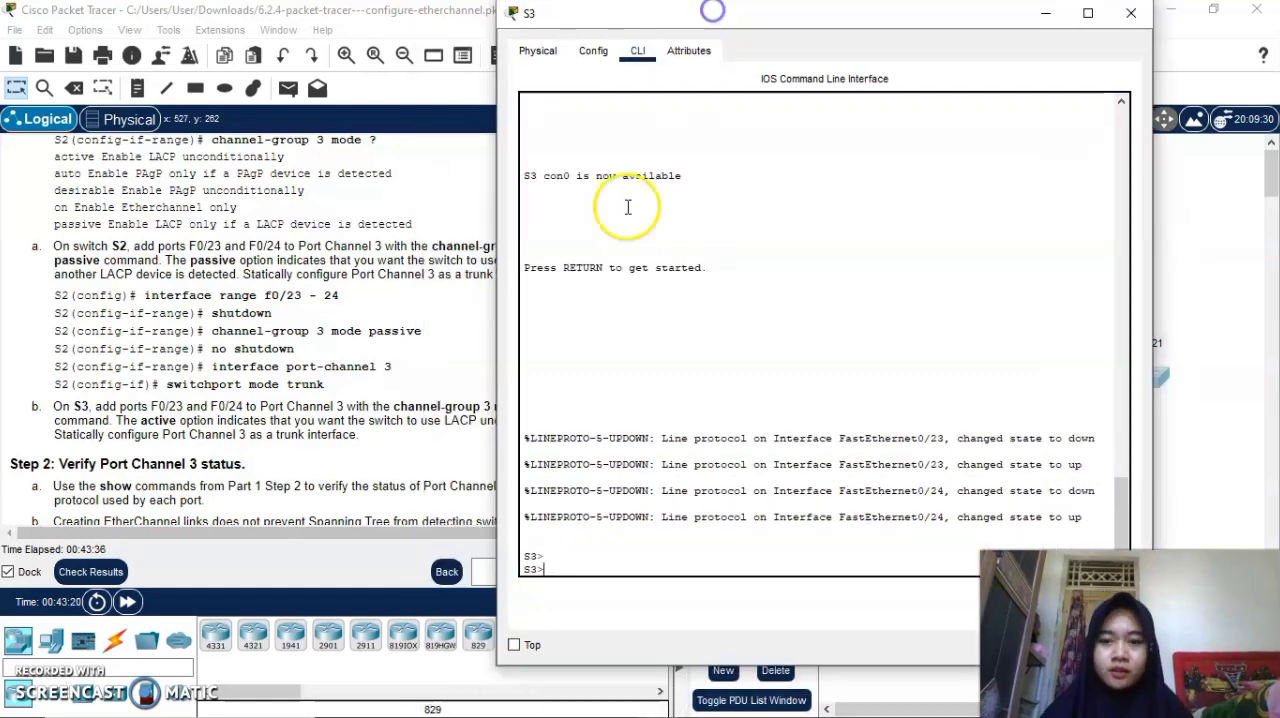
left_click(543, 386)
type("en")
key("Return")
type("conf t")
key("Return")
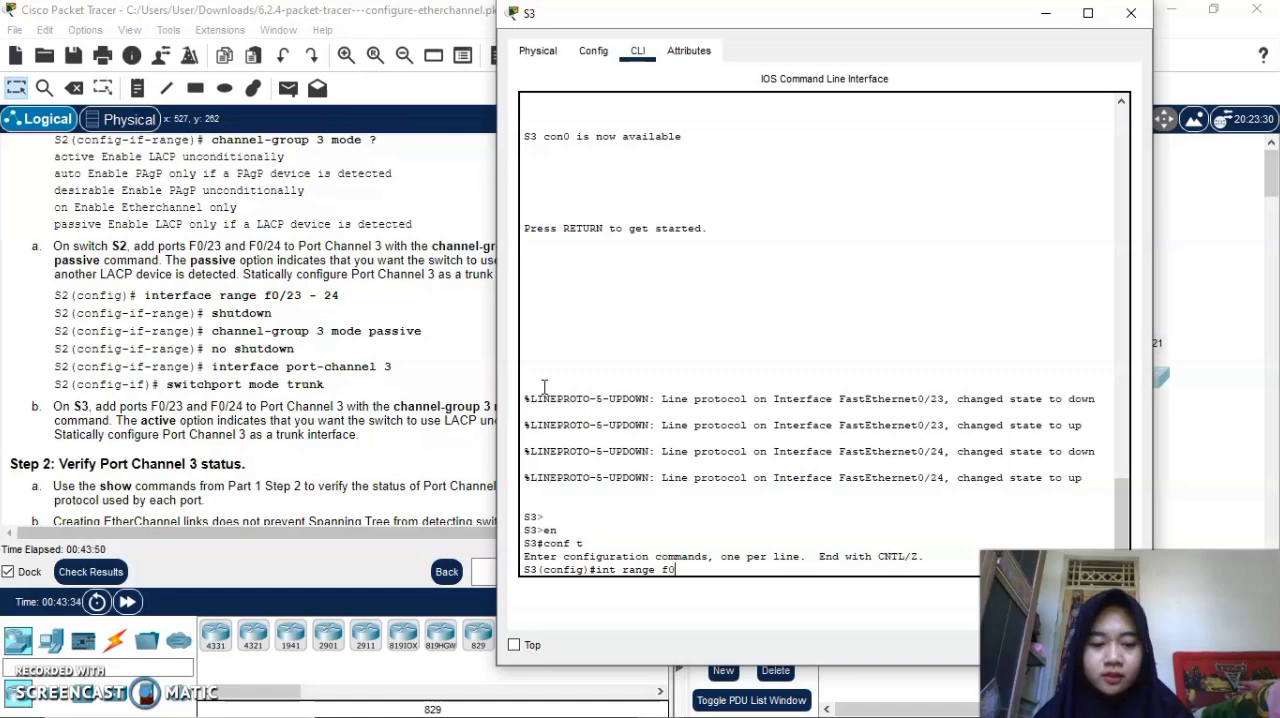
Enter S3's interface range f0/23-24 and shut down both ports.
type("/23-24")
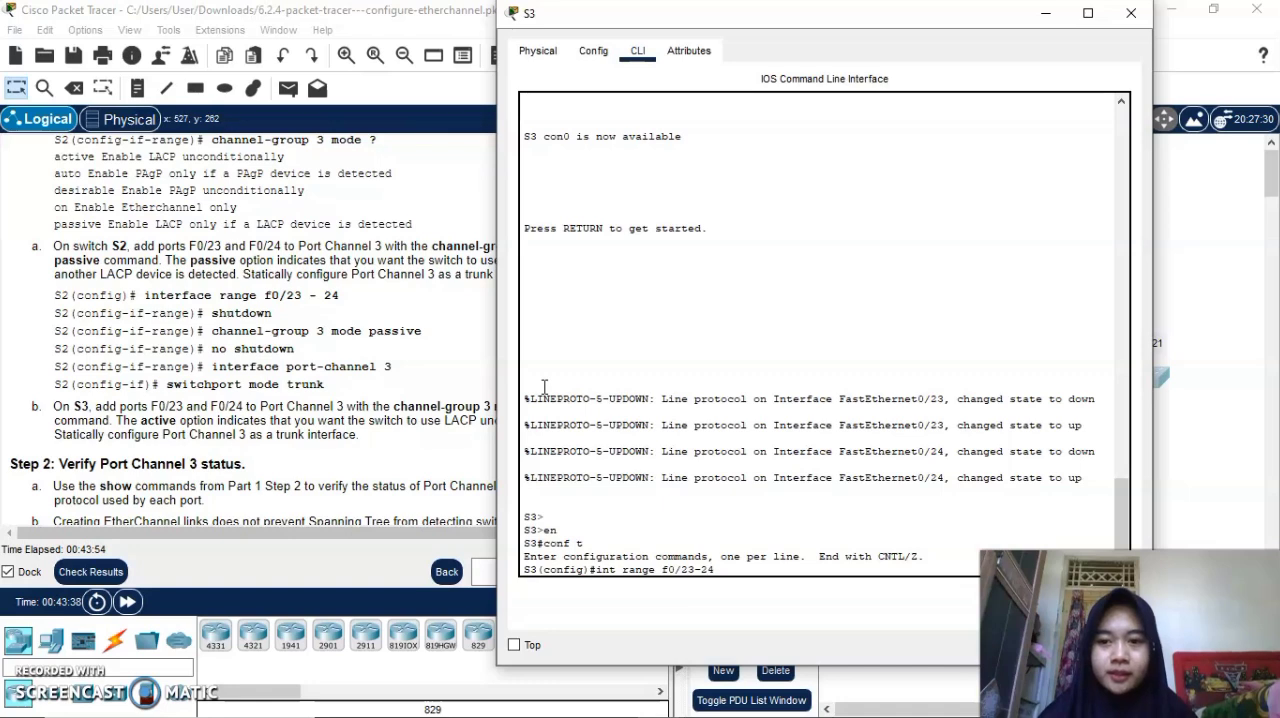
key("Return")
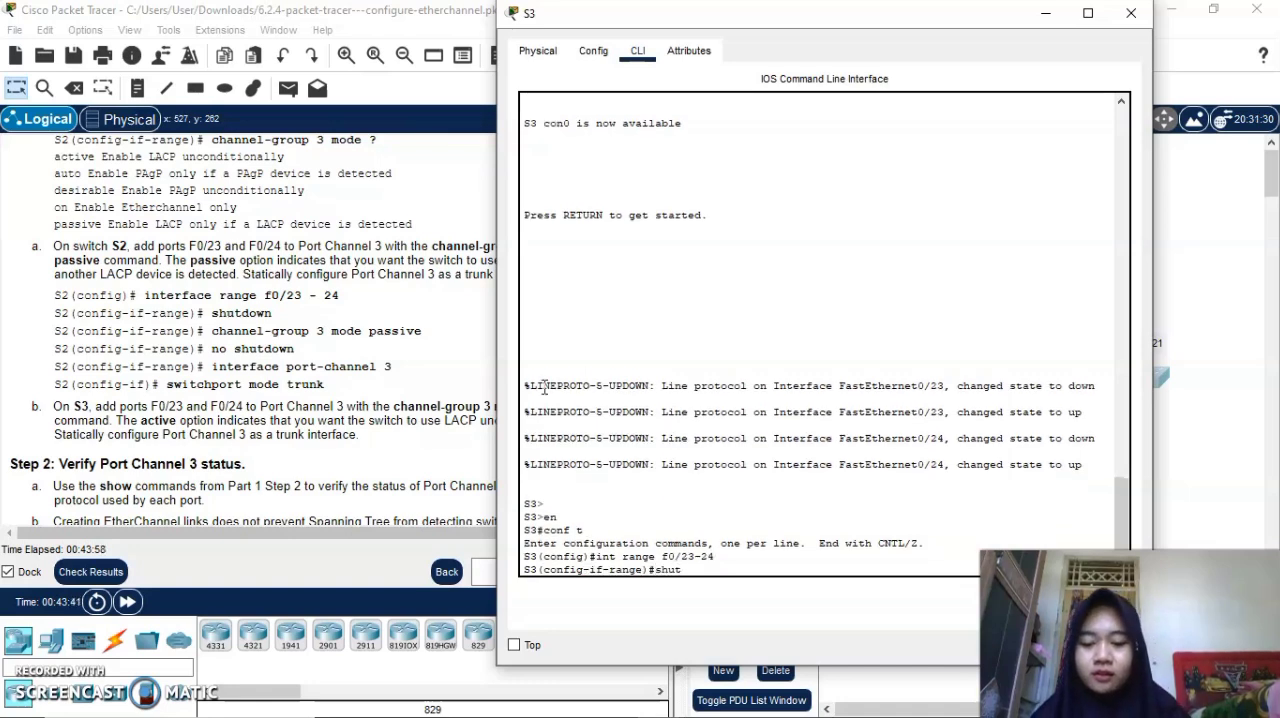
type("shutdown")
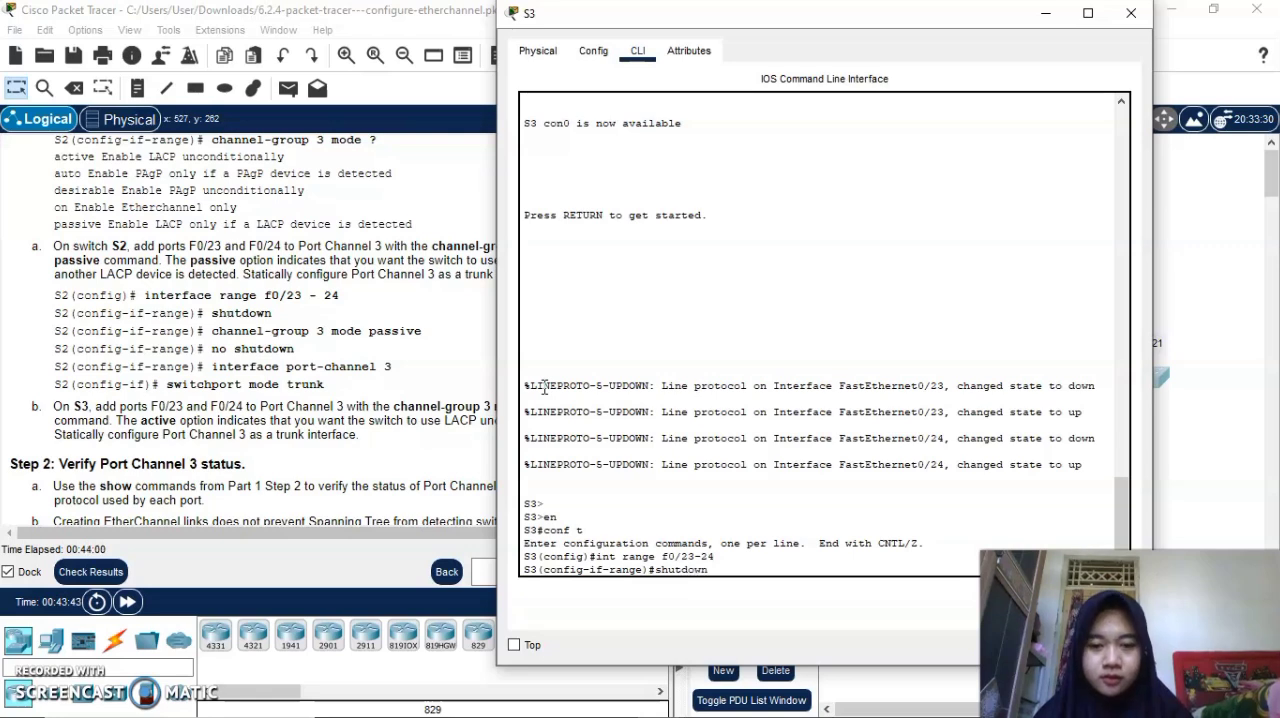
key("Return")
type("s")
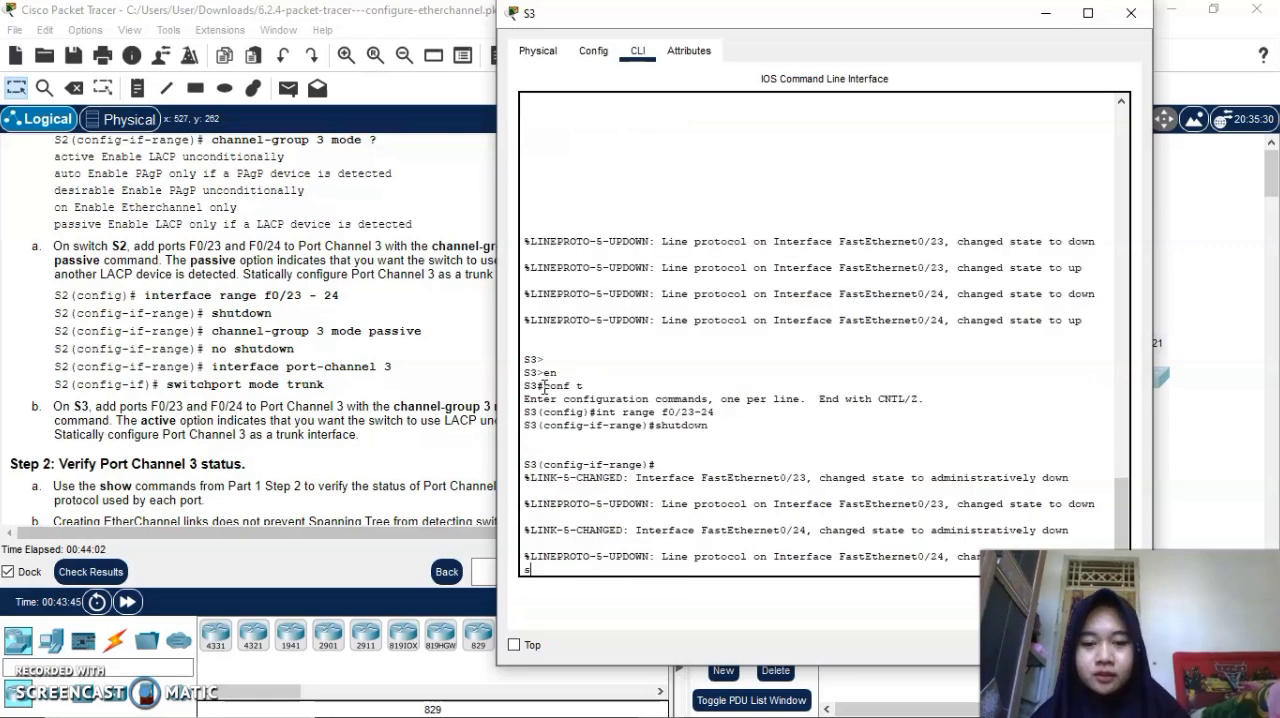
key("BackSpace")
key("Return")
key("Return")
Assign S3's f0/23-24 ports to channel-group 3 in active mode and issue no shutdown on them.
type("channel")
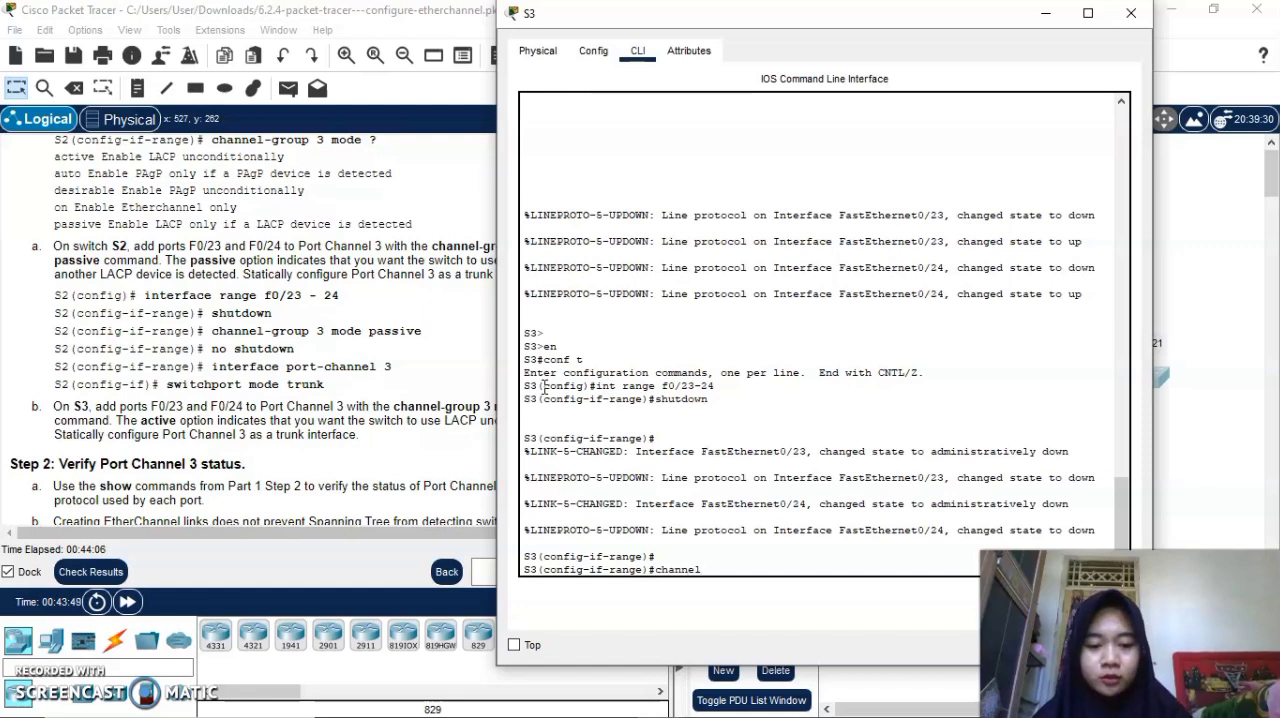
type("-group 3 mode active")
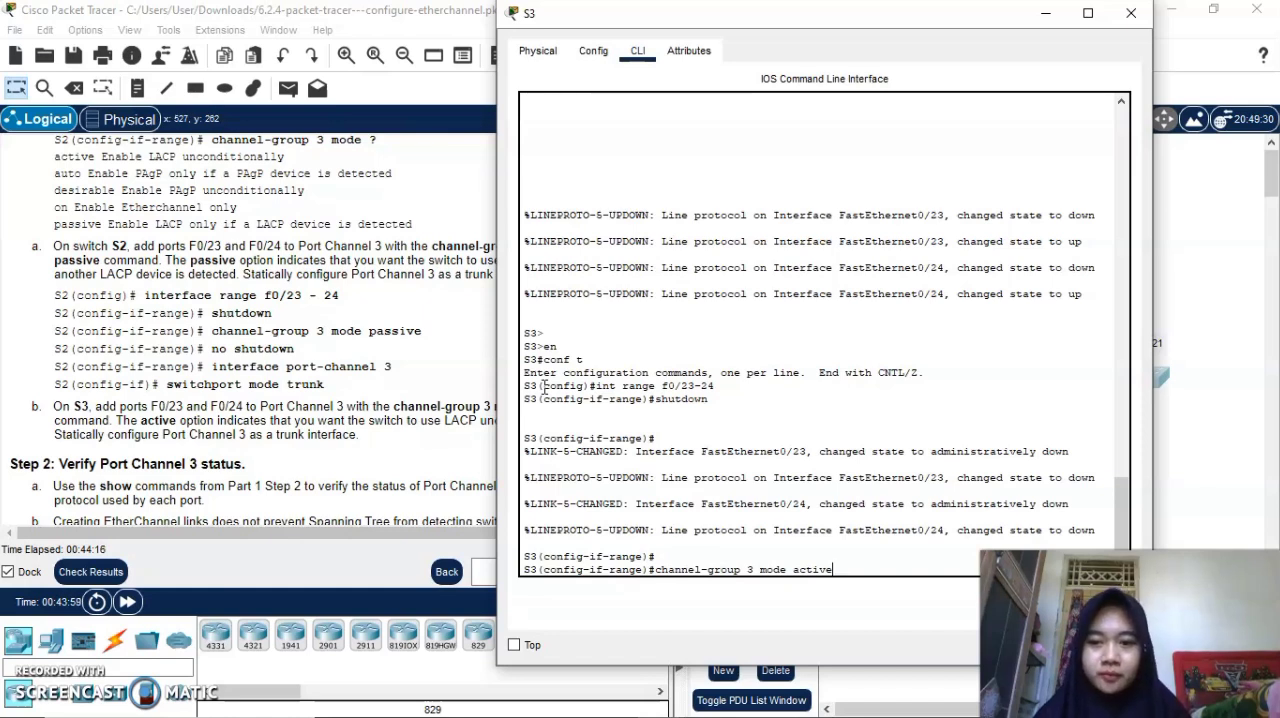
key("Return")
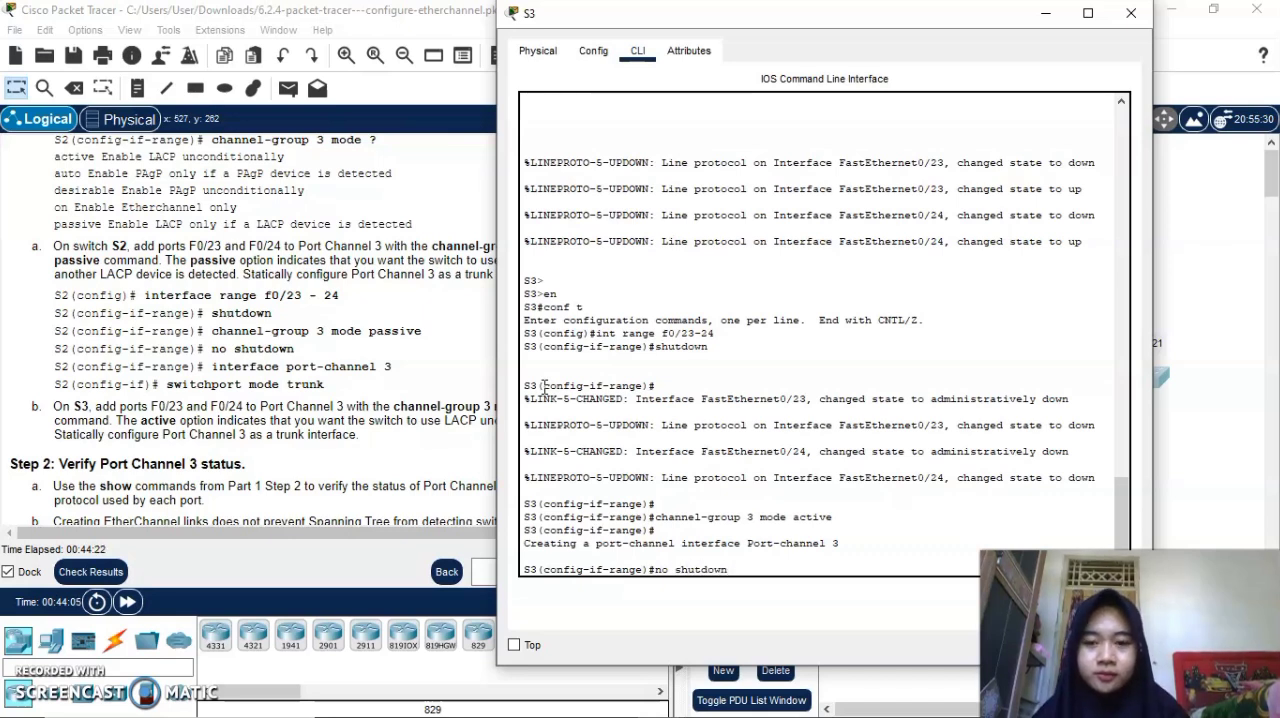
type("no shutdown")
key("Return")
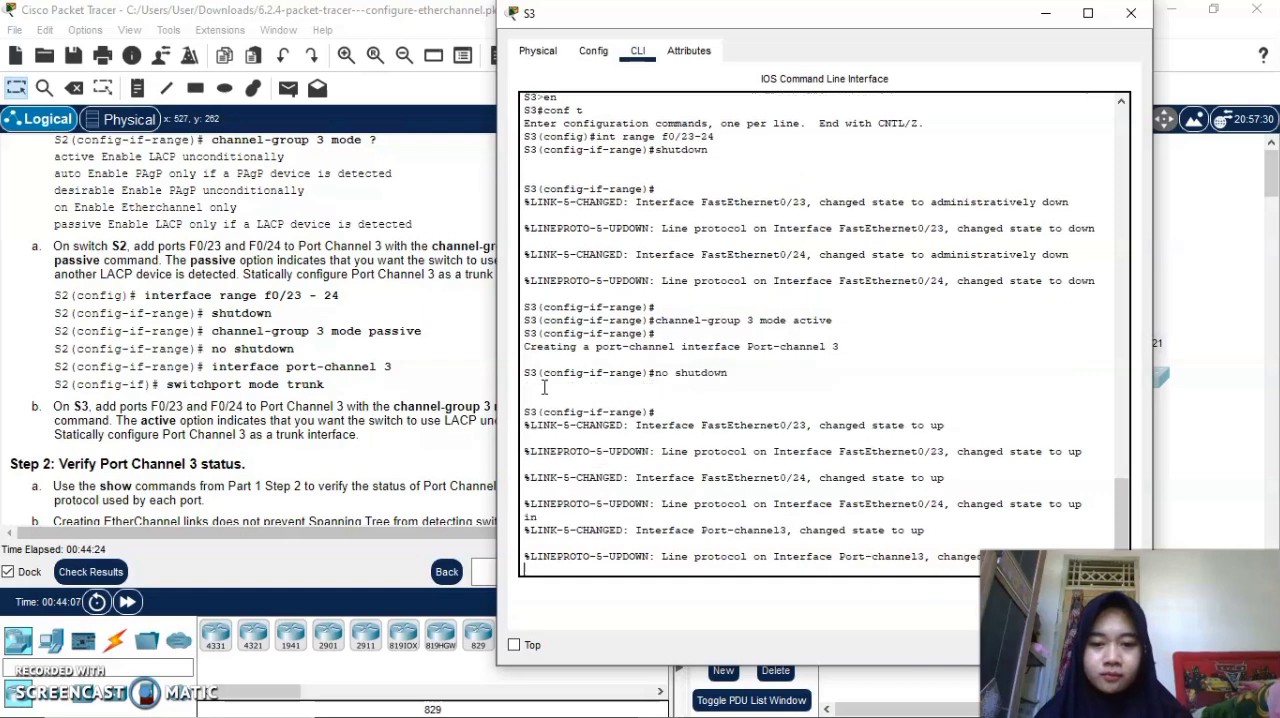
Get a clean prompt on S3 and enter interface port-channel 3 configuration.
key("Return")
key("Return")
type("int port")
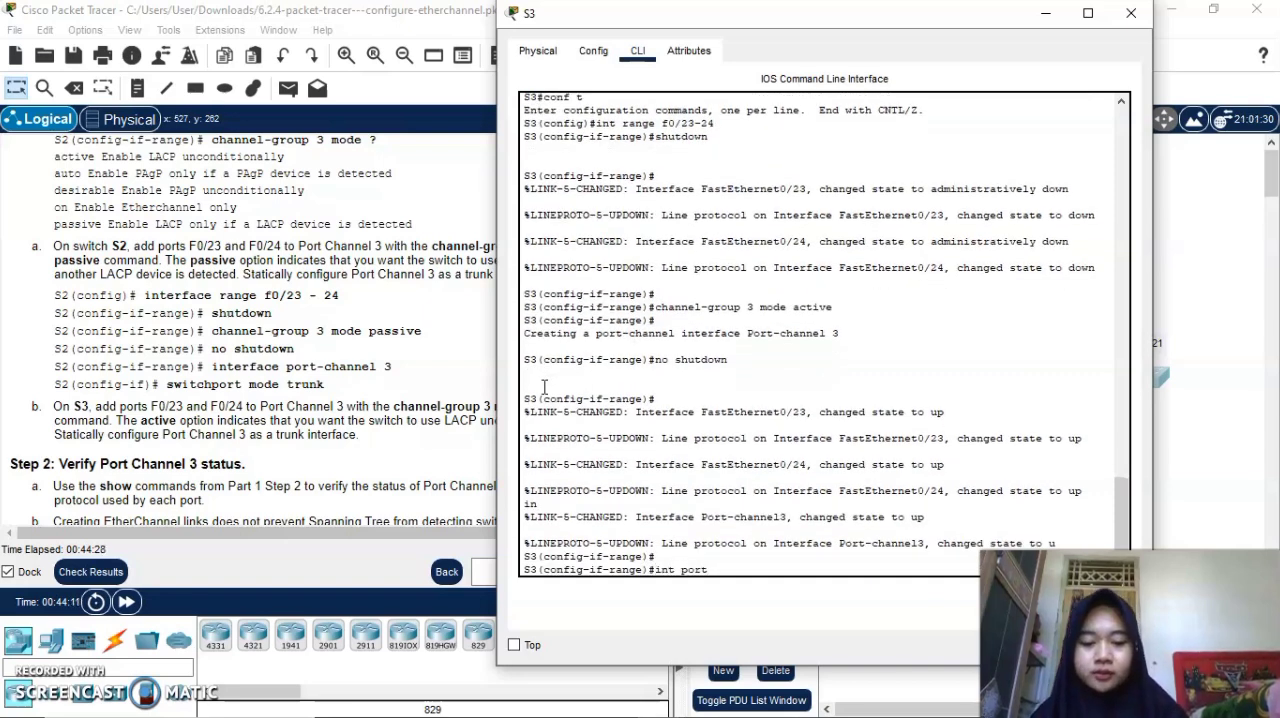
type("-channel")
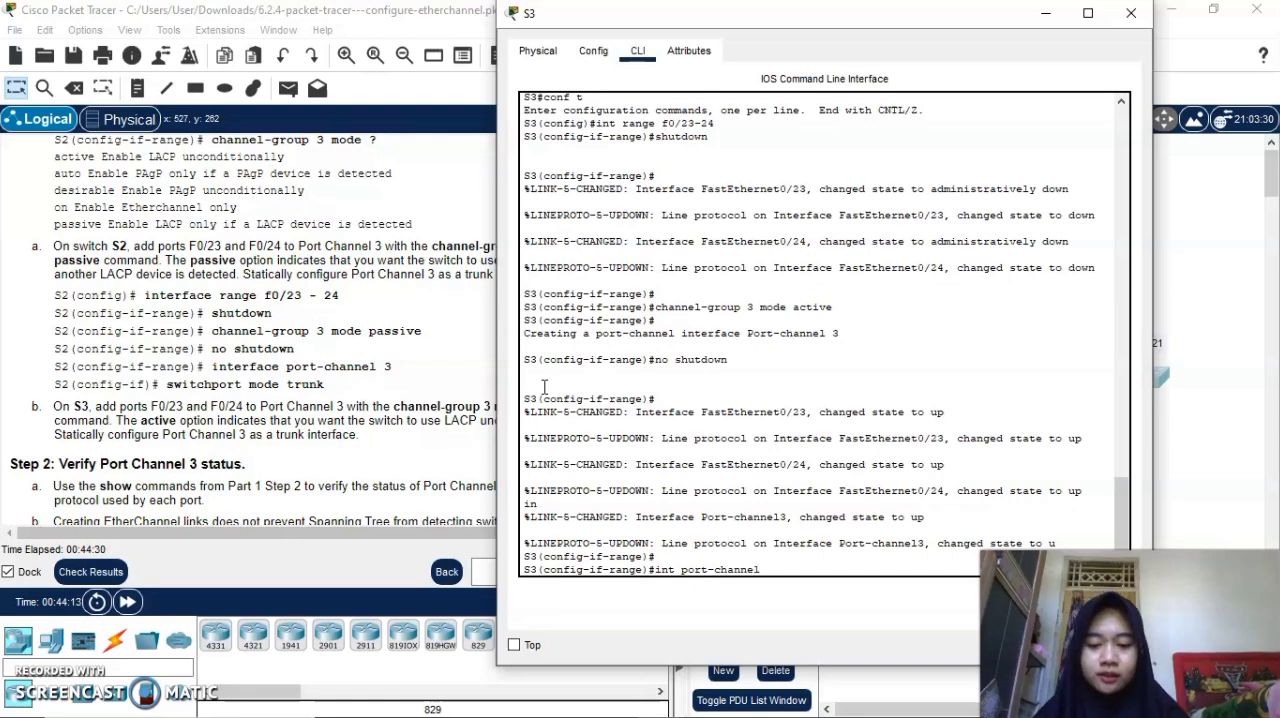
type(" 3")
key("Return")
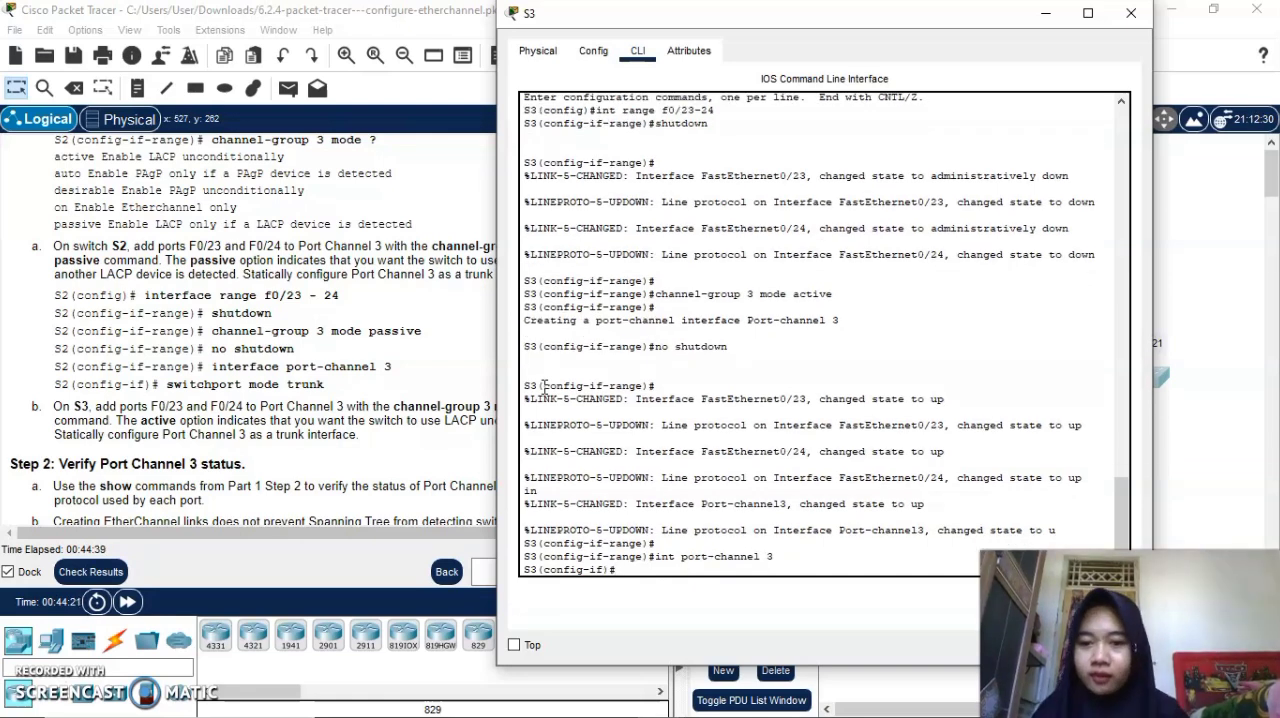
Set S3's port-channel 3 to trunk with switchport mode trunk.
type("s")
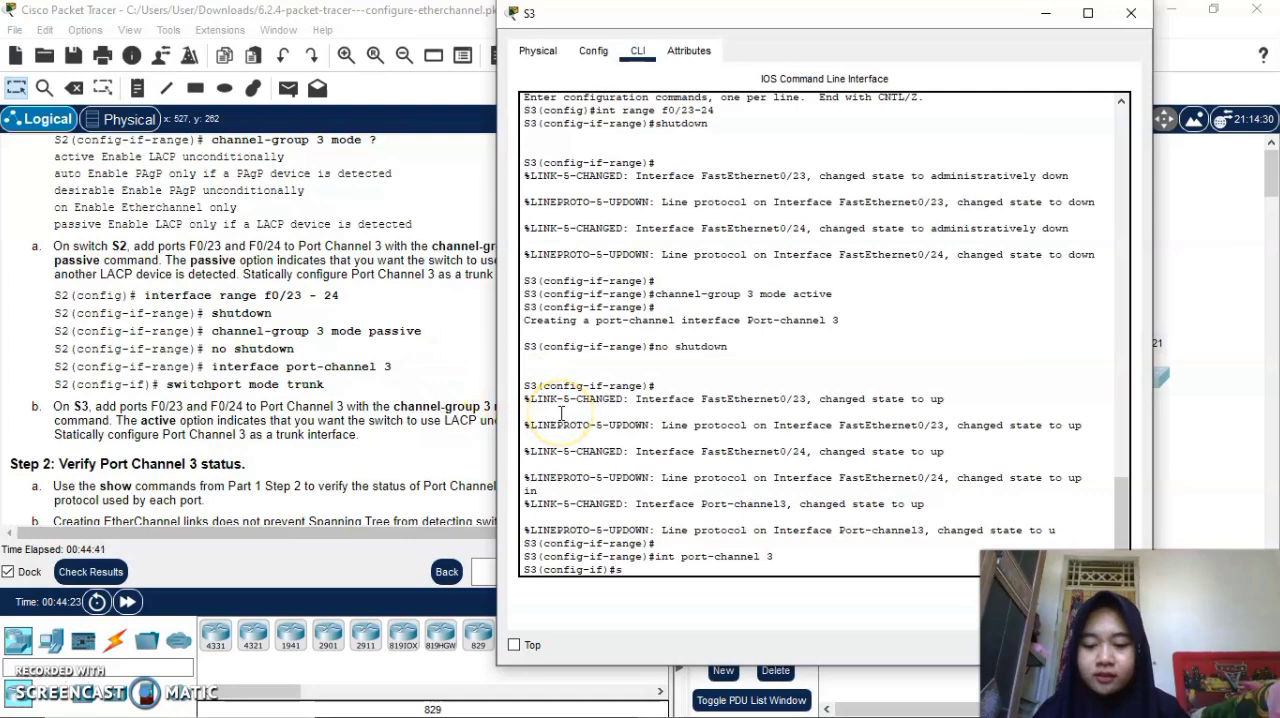
type("wi")
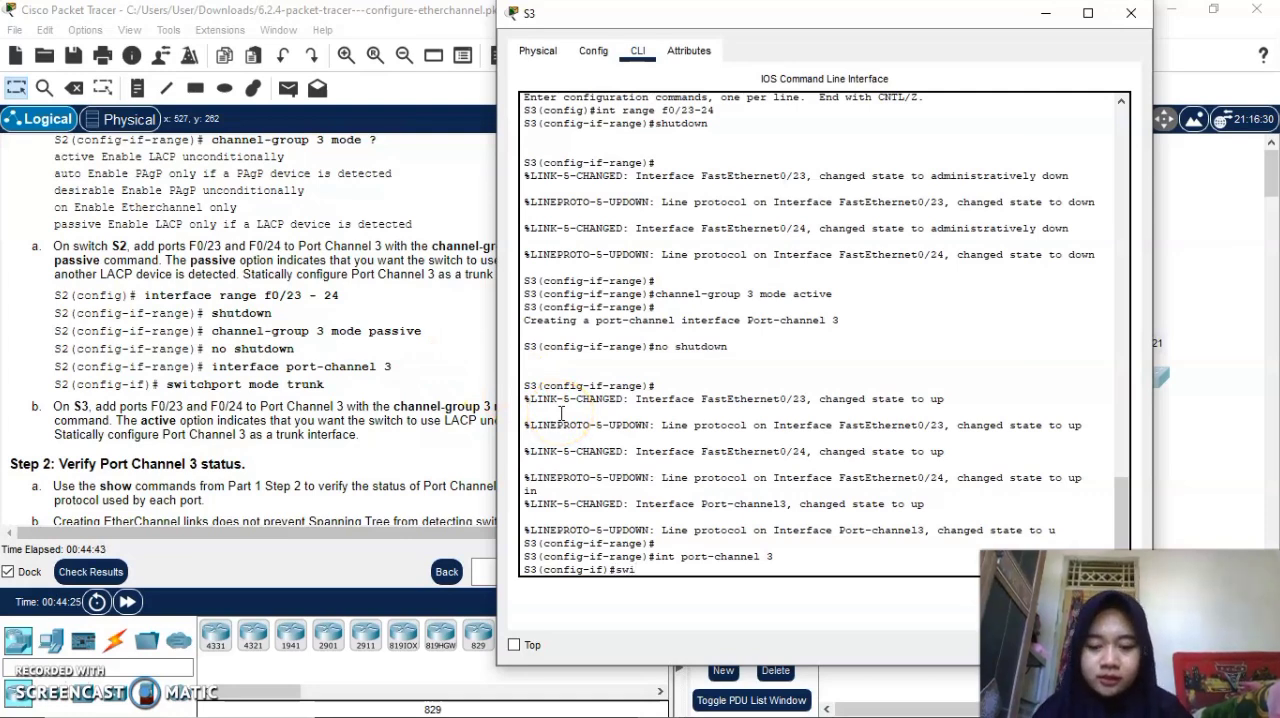
type("tchpor")
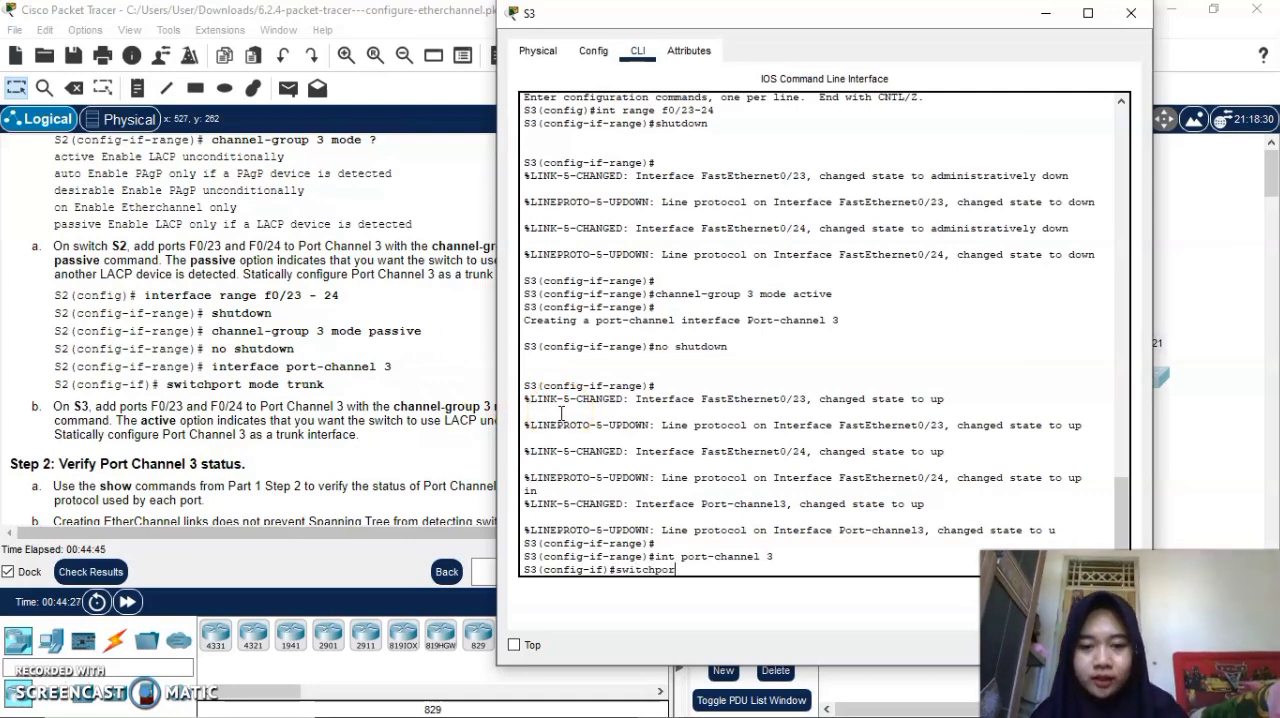
type("t mode trun")
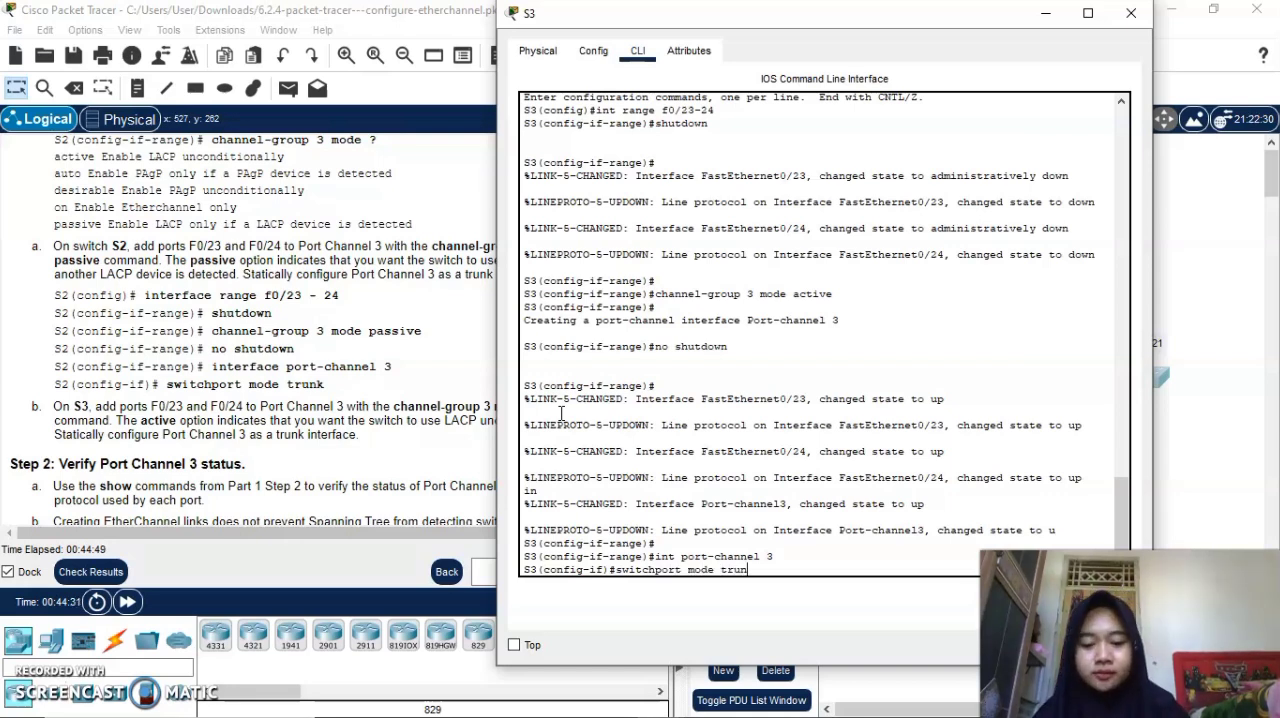
type("k")
key("Return")
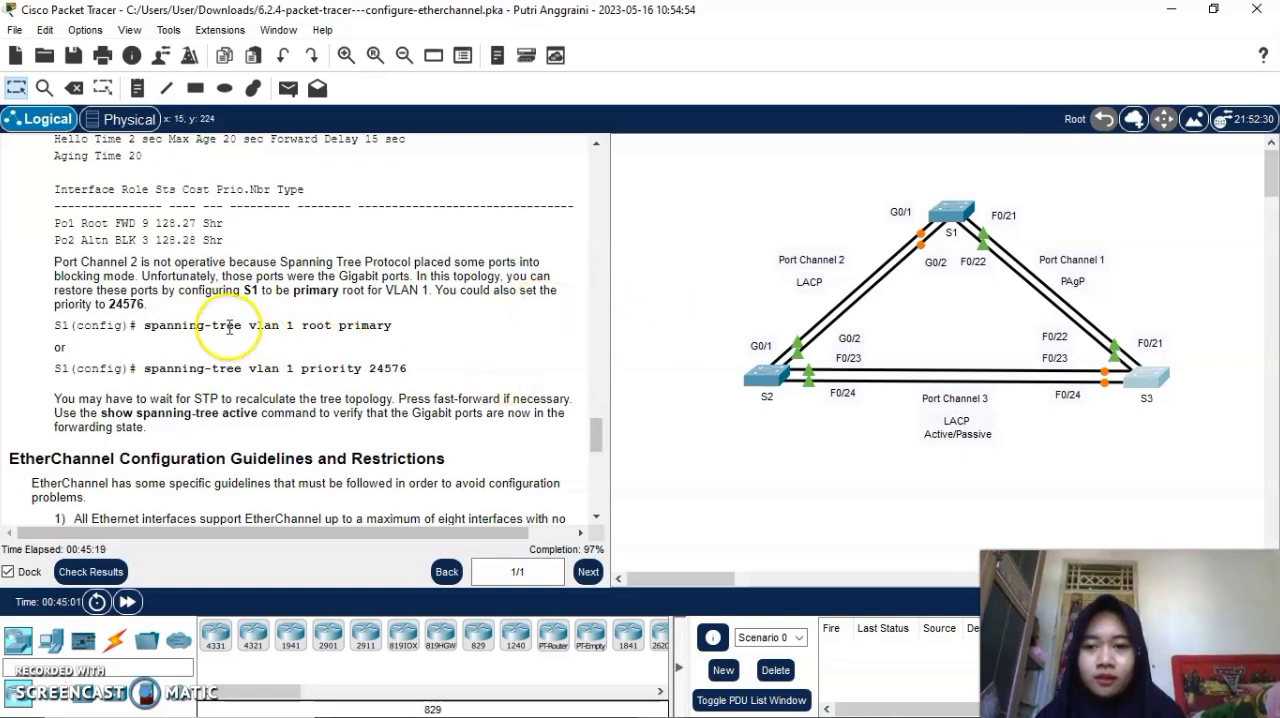
Bring up switch S1's command line at a clean prompt and check the instructions for restoring Port Channel 2 through spanning tree.
left_click(955, 218)
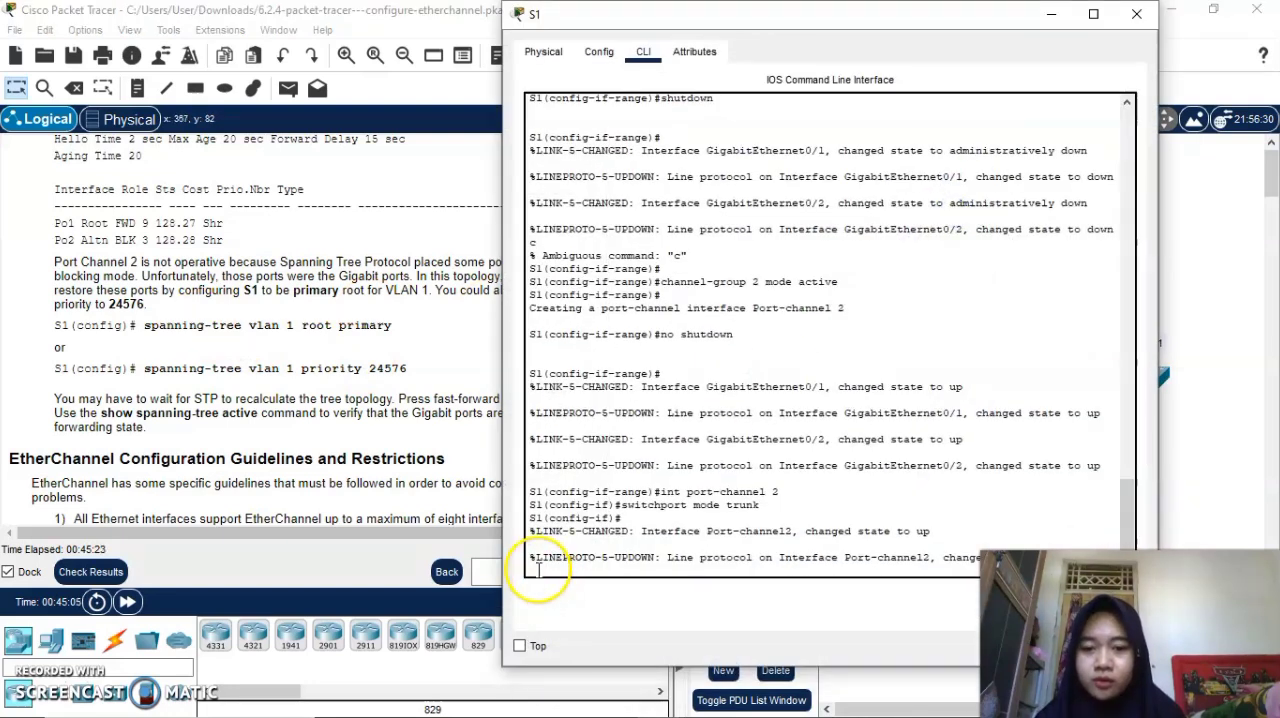
key("Return")
key("Return")
key("Return")
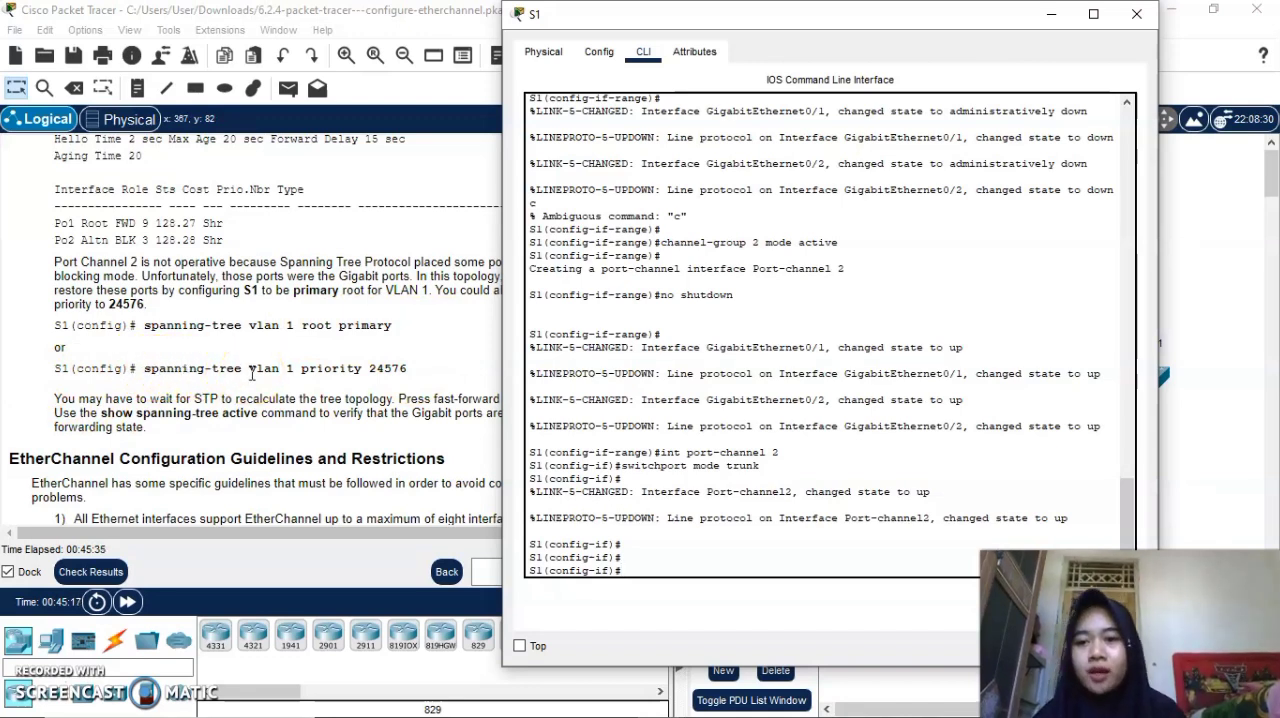
scroll(290, 300, "up", 1)
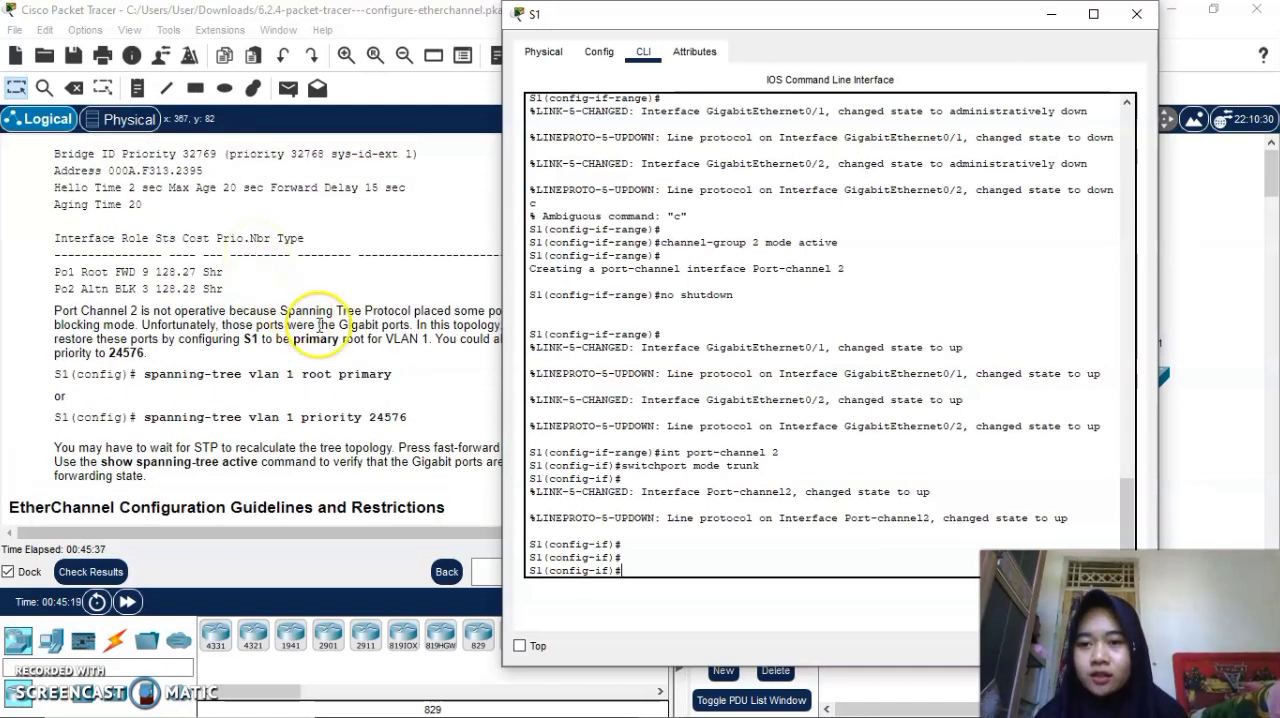
scroll(318, 325, "up", 5)
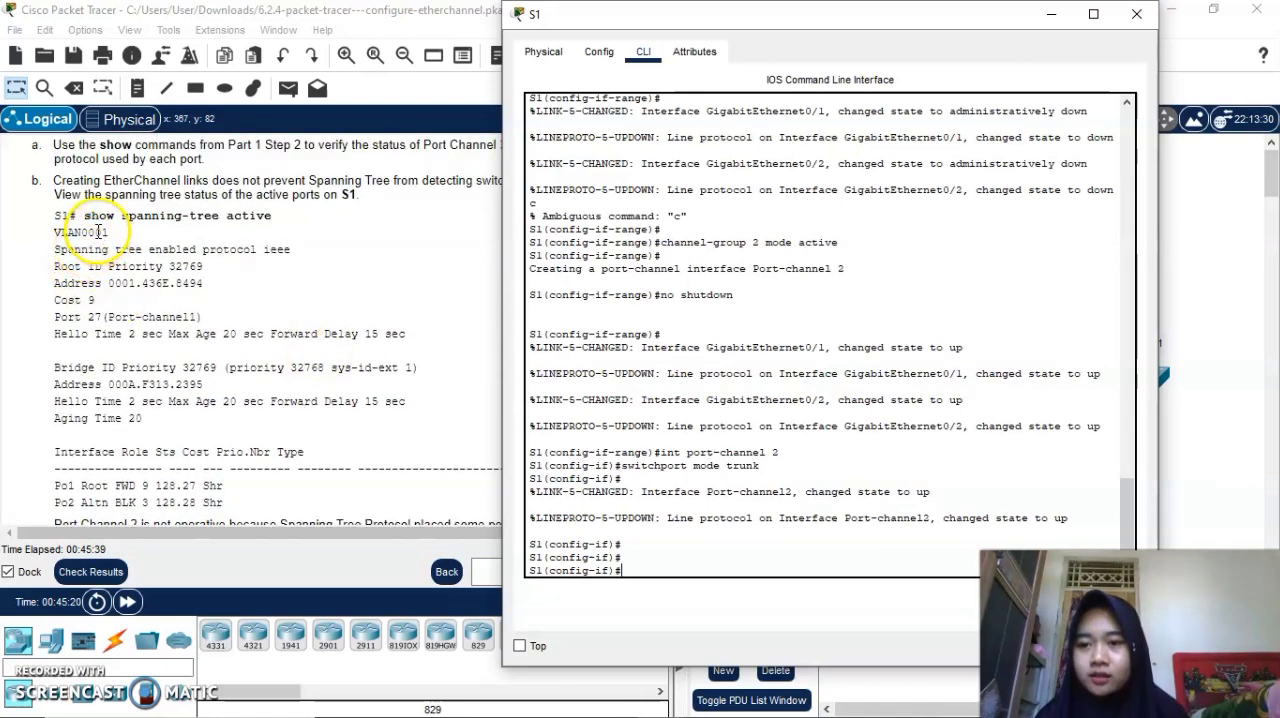
scroll(170, 368, "down", 4)
scroll(170, 368, "down", 5)
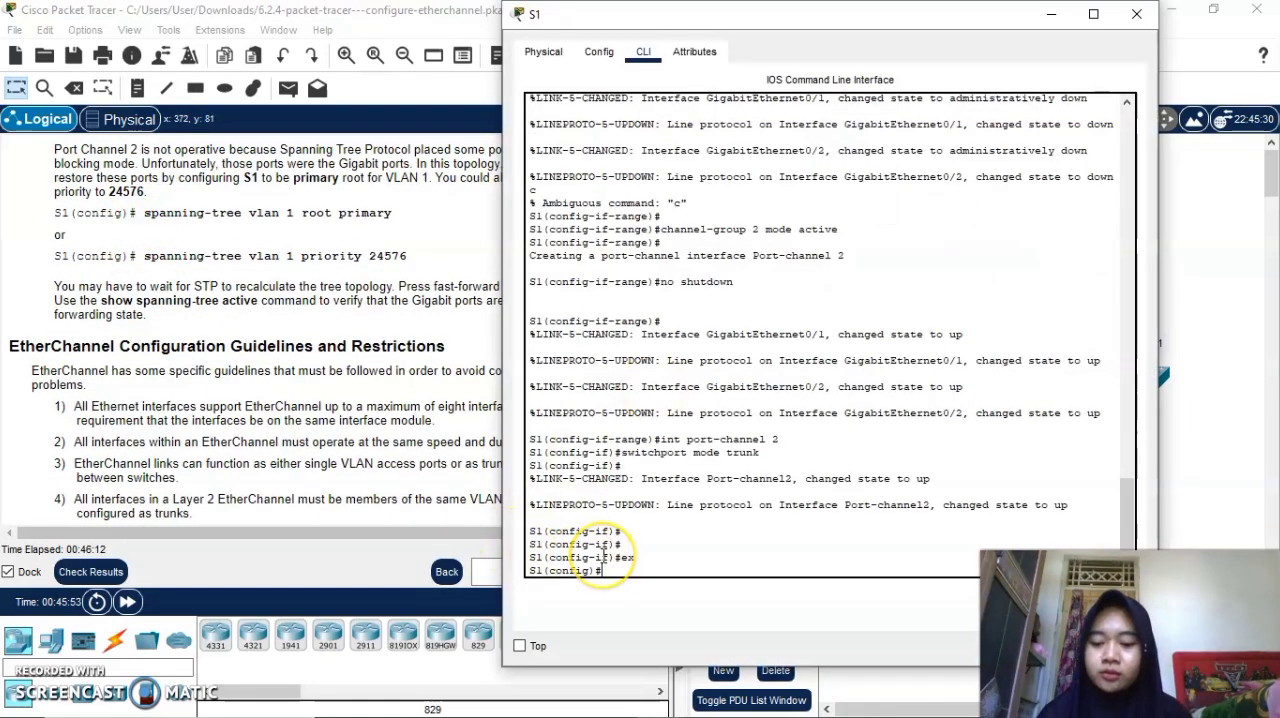
Return S1 to global configuration mode, issue spanning-tree vlan 1 root primary, and close the S1 window.
type("spanning")
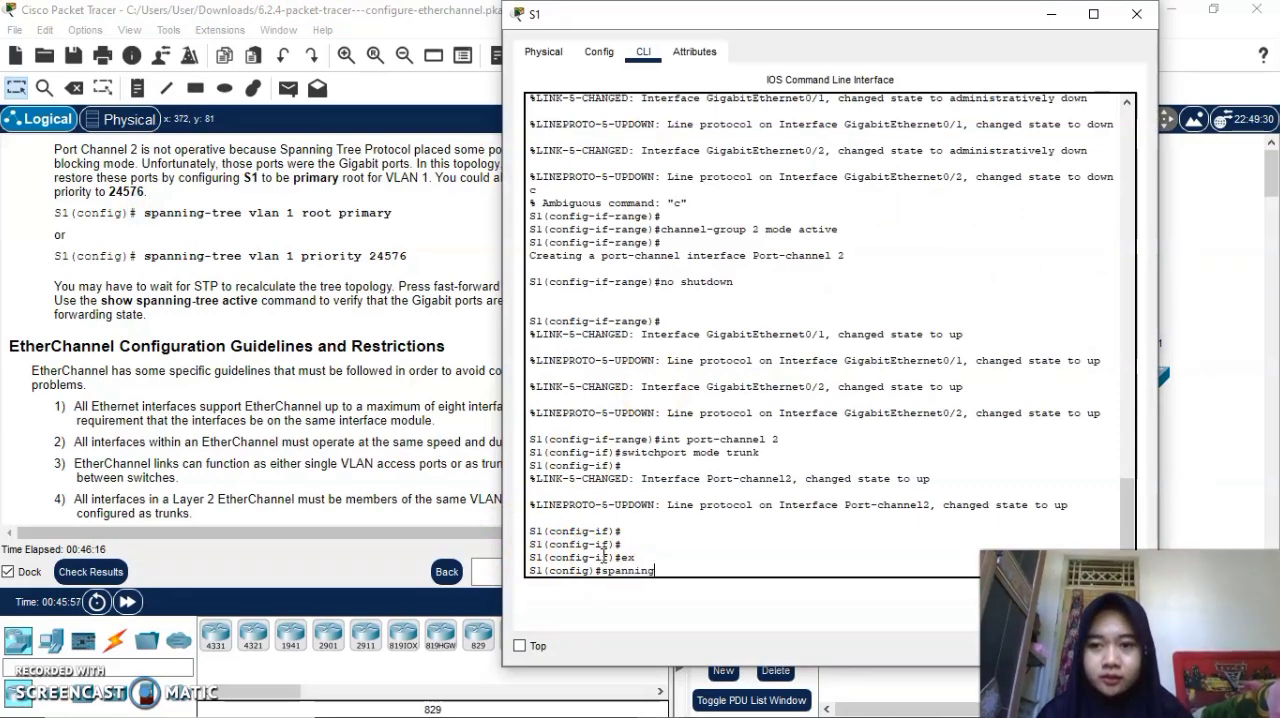
type("-tree vlan 1 primar")
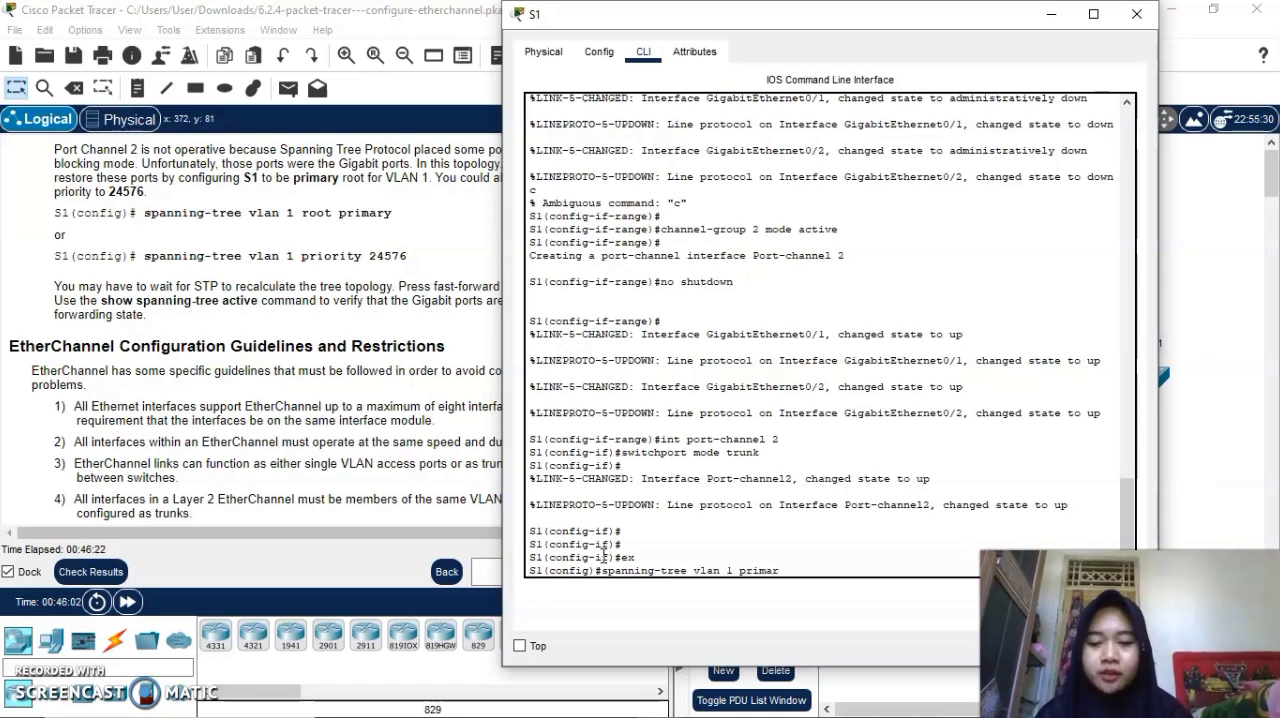
key("BackSpace")
key("BackSpace")
key("BackSpace")
key("BackSpace")
key("BackSpace")
key("BackSpace")
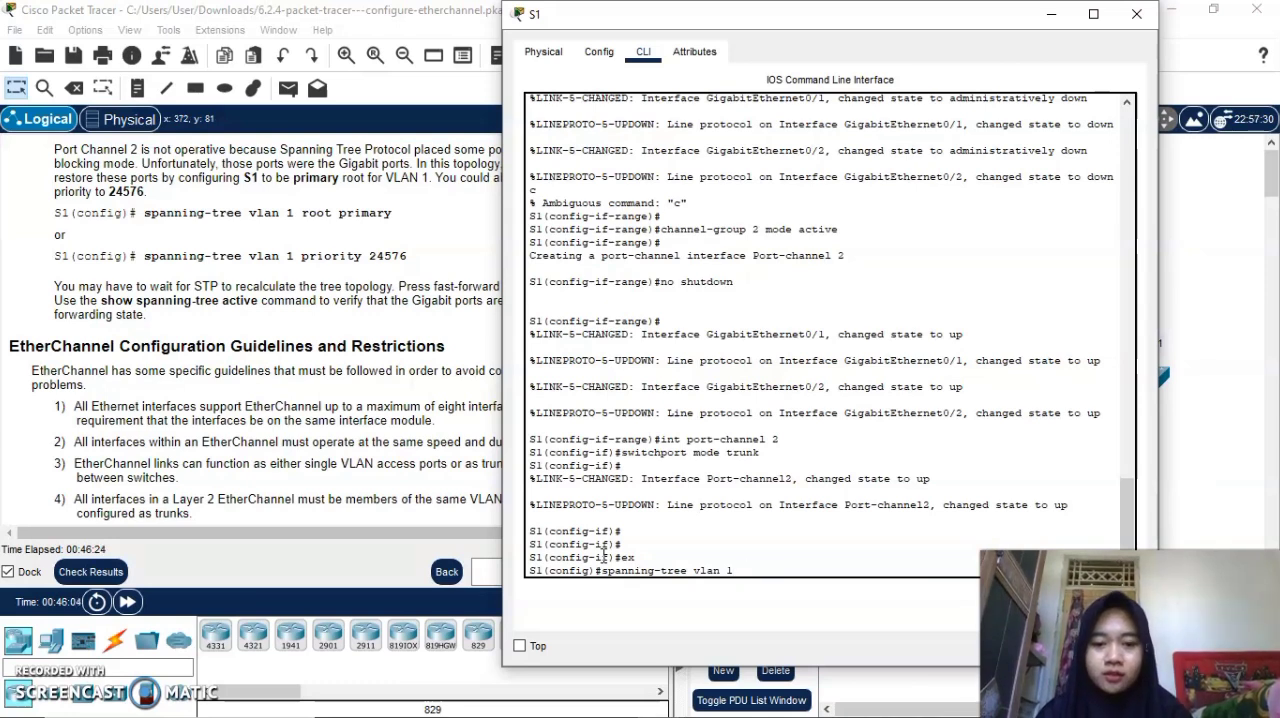
type("root primary")
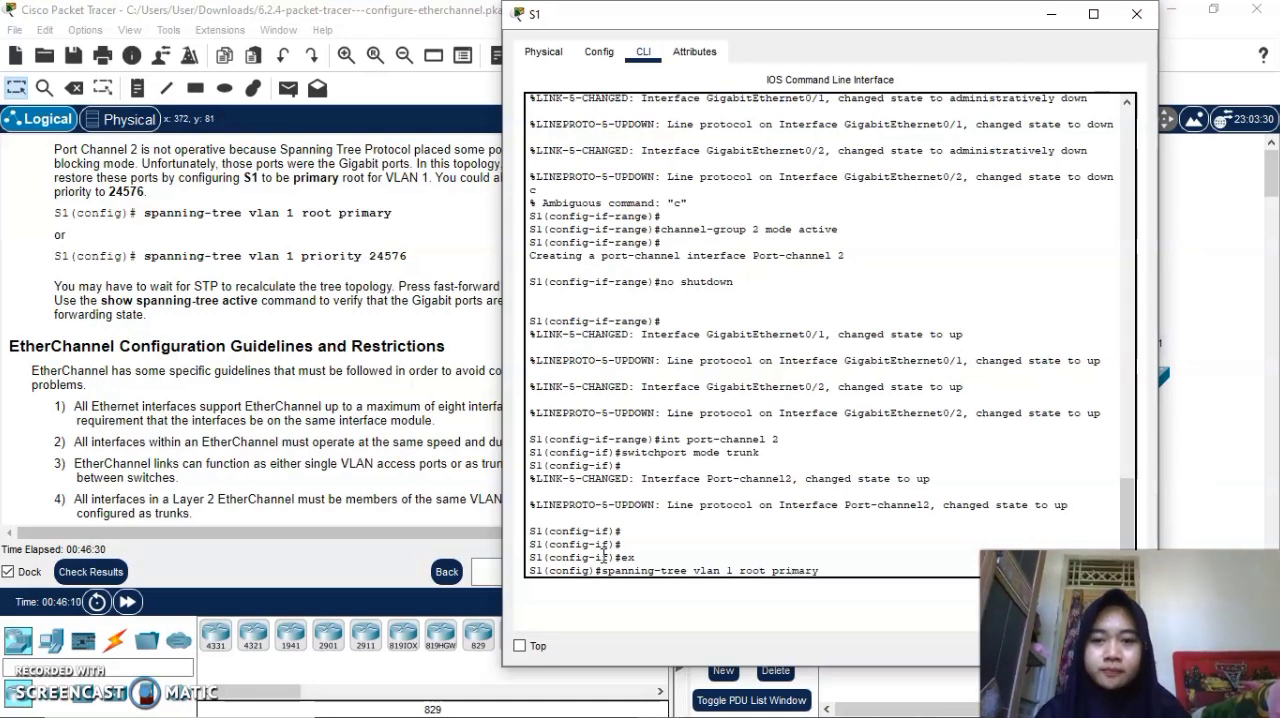
key("Return")
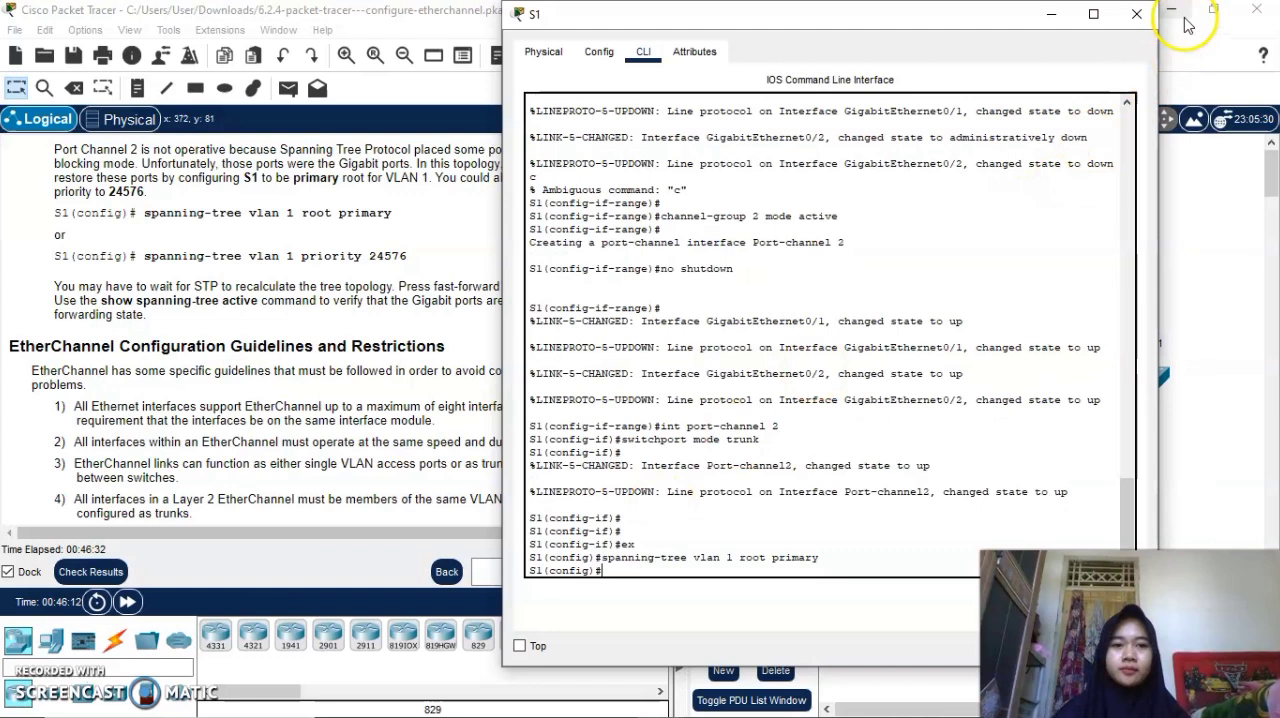
left_click(1137, 14)
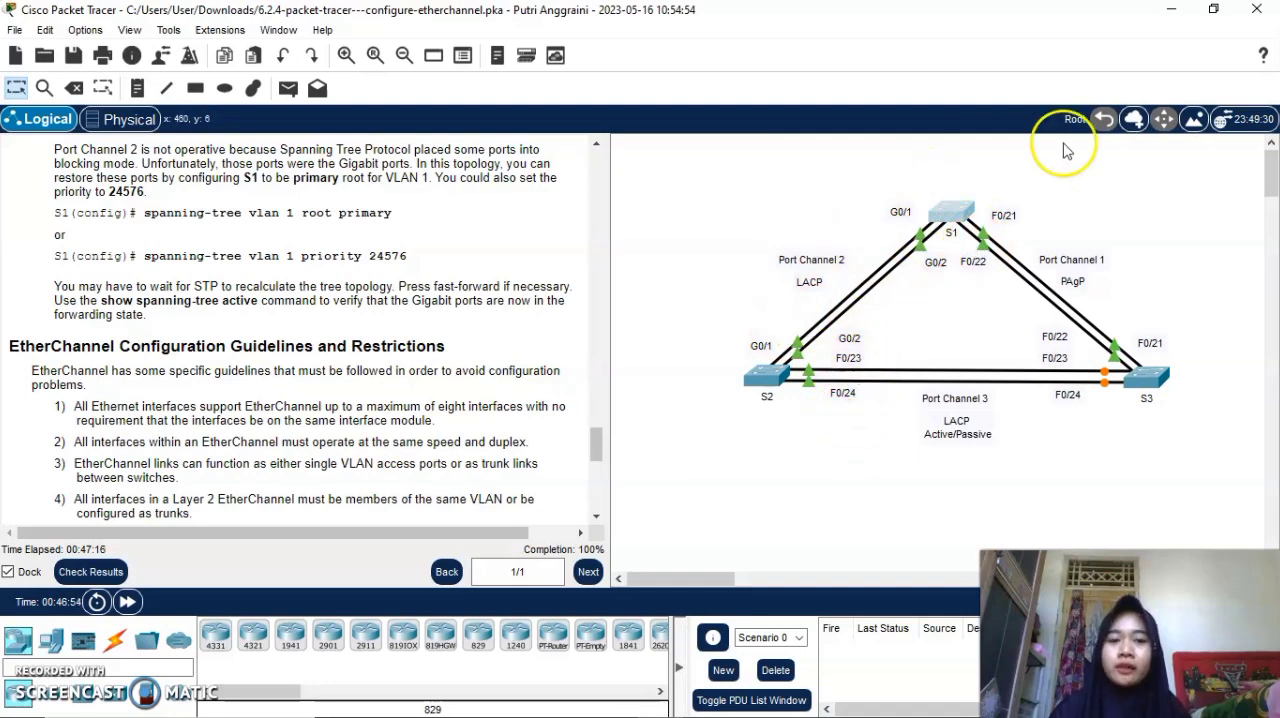
Check the activity results, review the assessment items for all three switches, and return to the topology.
scroll(450, 462, "down", 10)
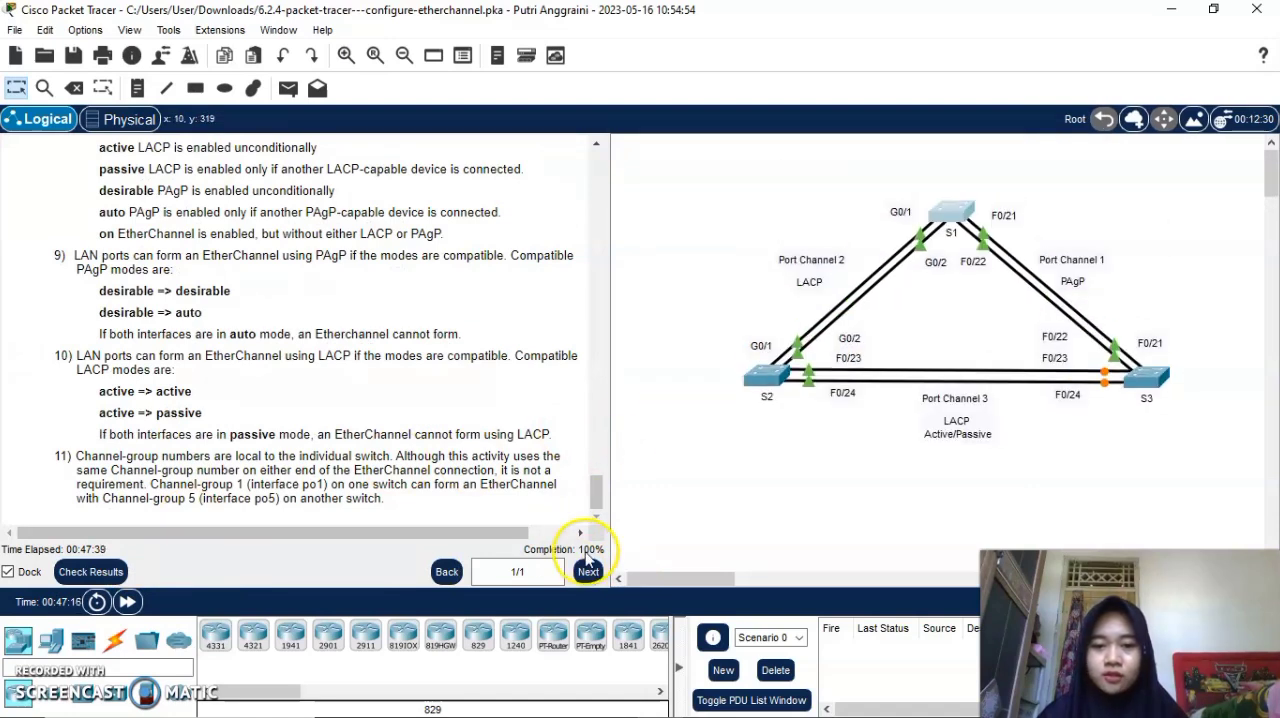
left_click(116, 575)
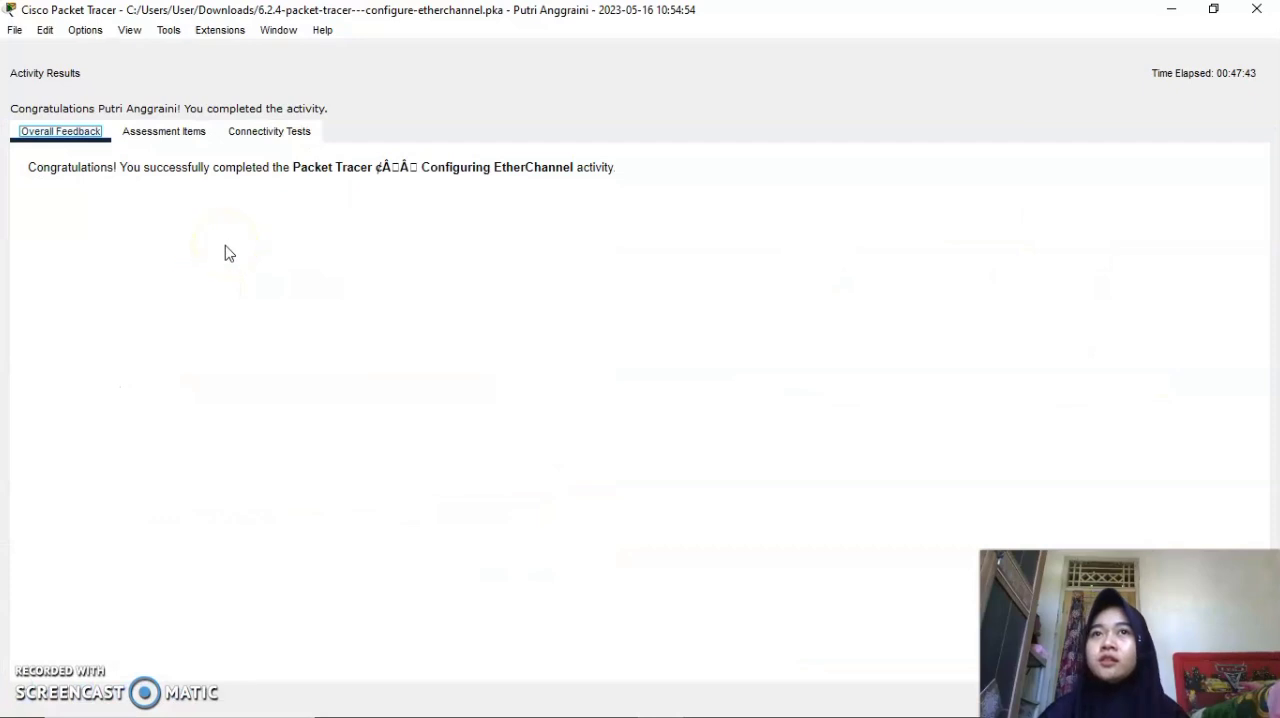
left_click(166, 131)
scroll(355, 497, "down", 6)
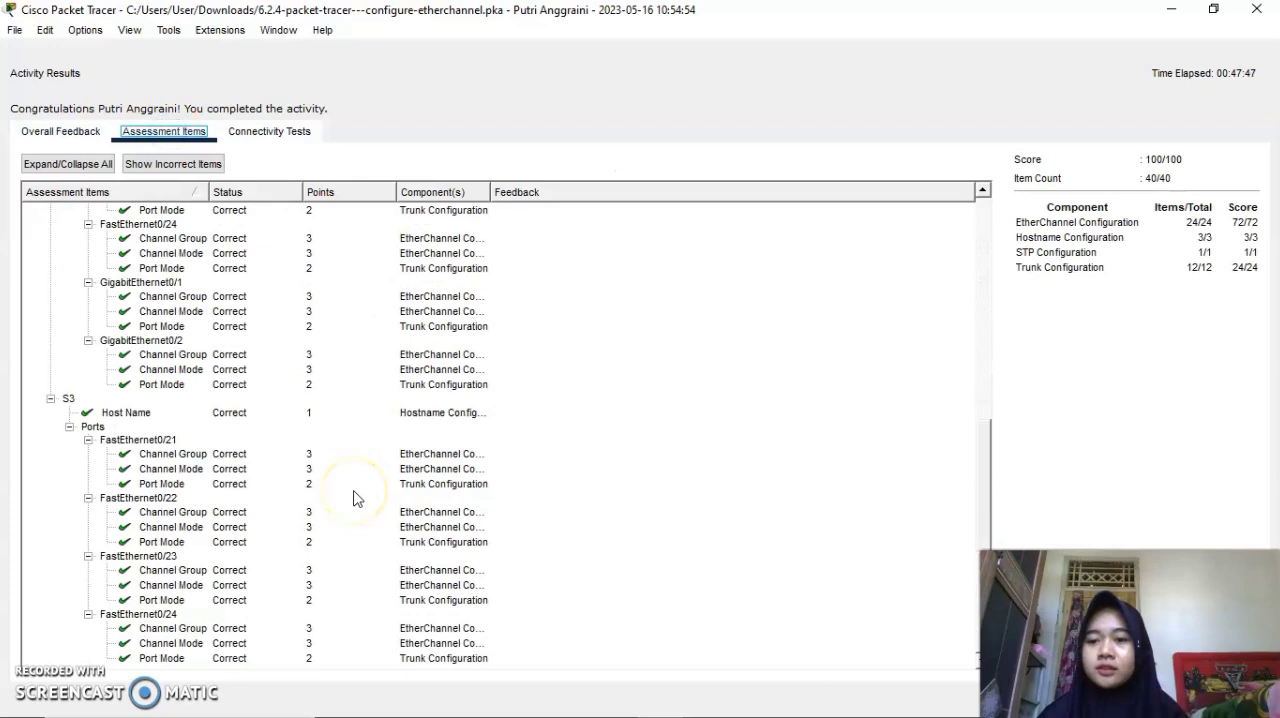
scroll(134, 457, "up", 10)
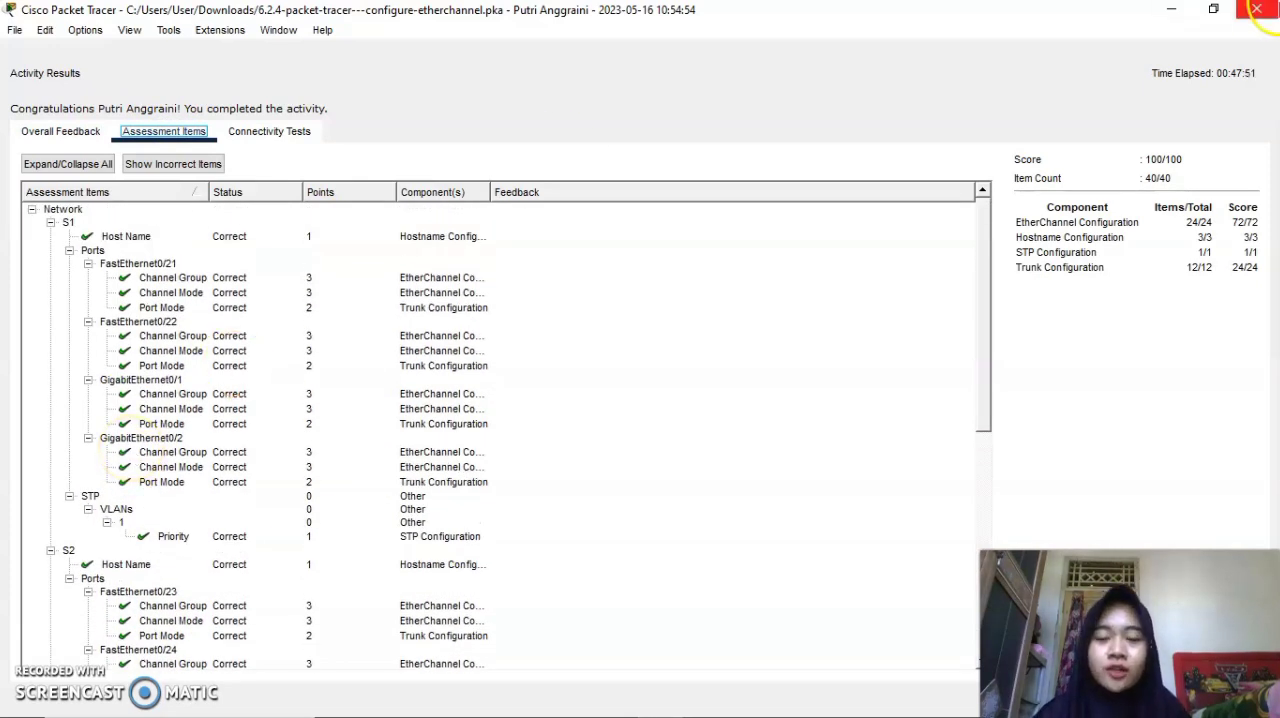
left_click(1256, 9)
left_click(755, 437)
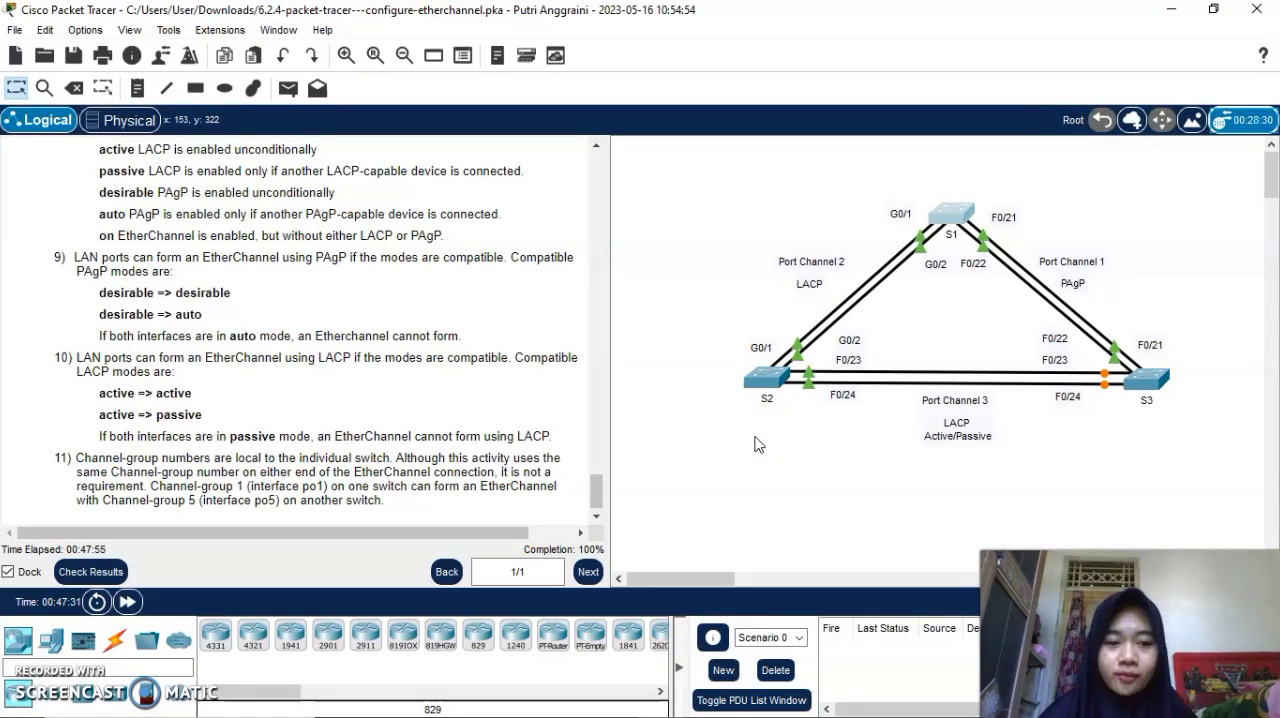
left_click(385, 295)
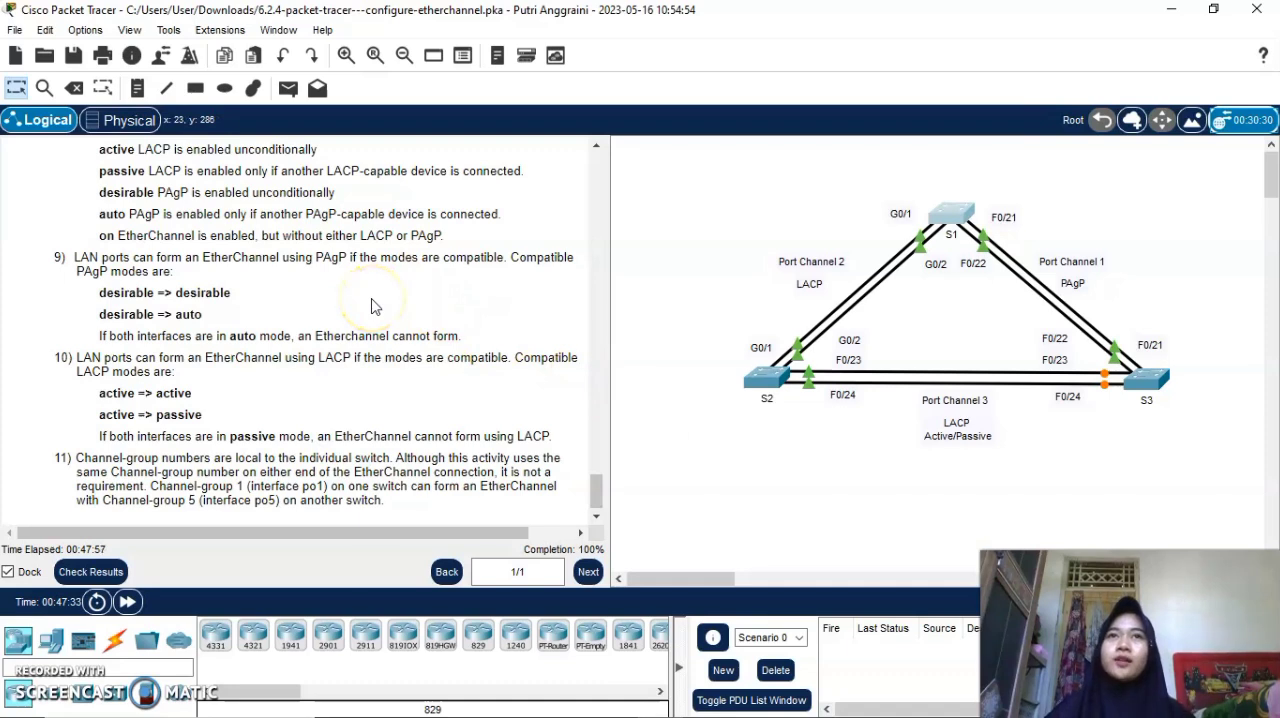